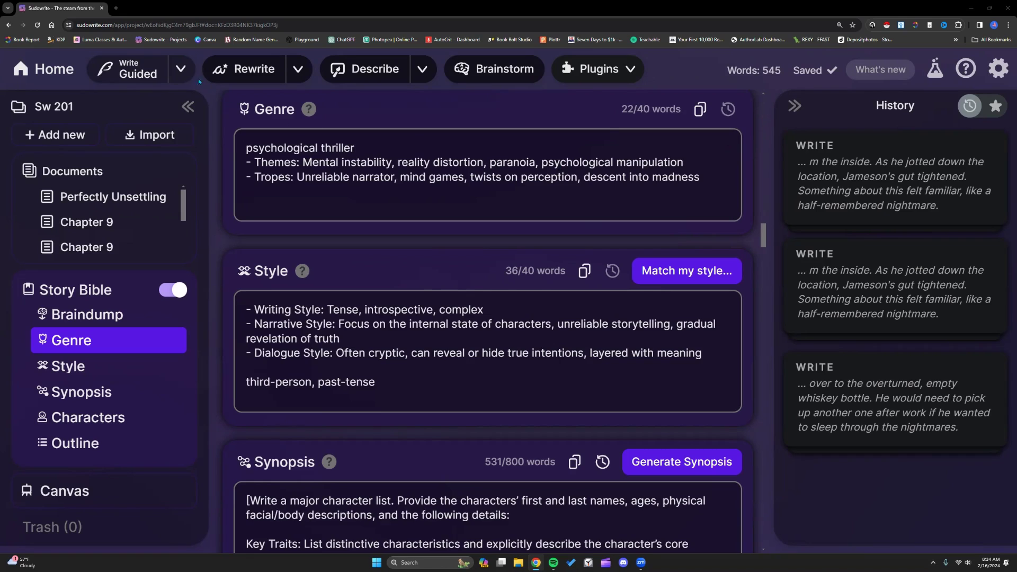
Check the Key Details in the Write mode's settings, then close the writing-mode menu
left_click(179, 68)
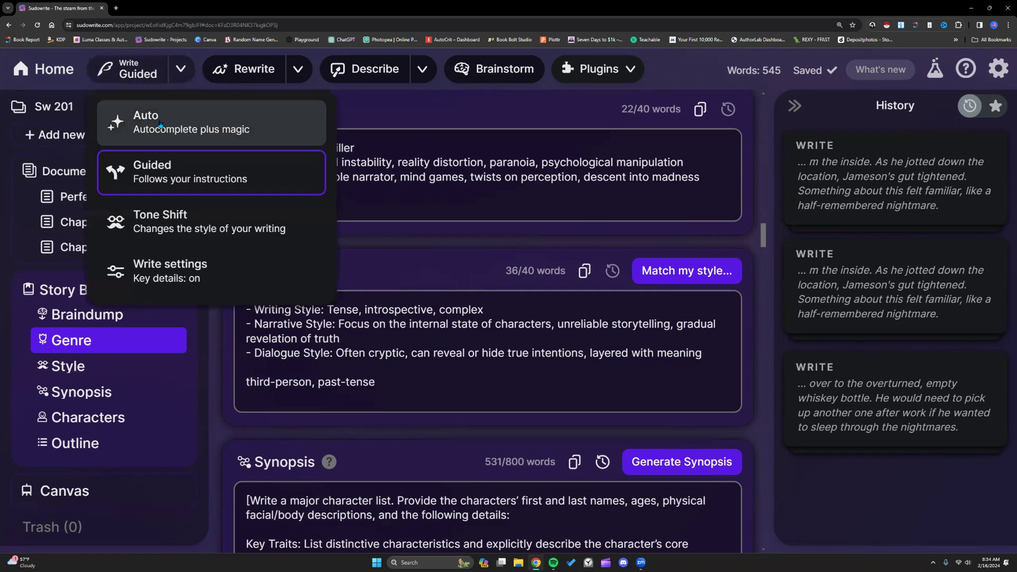
left_click(180, 67)
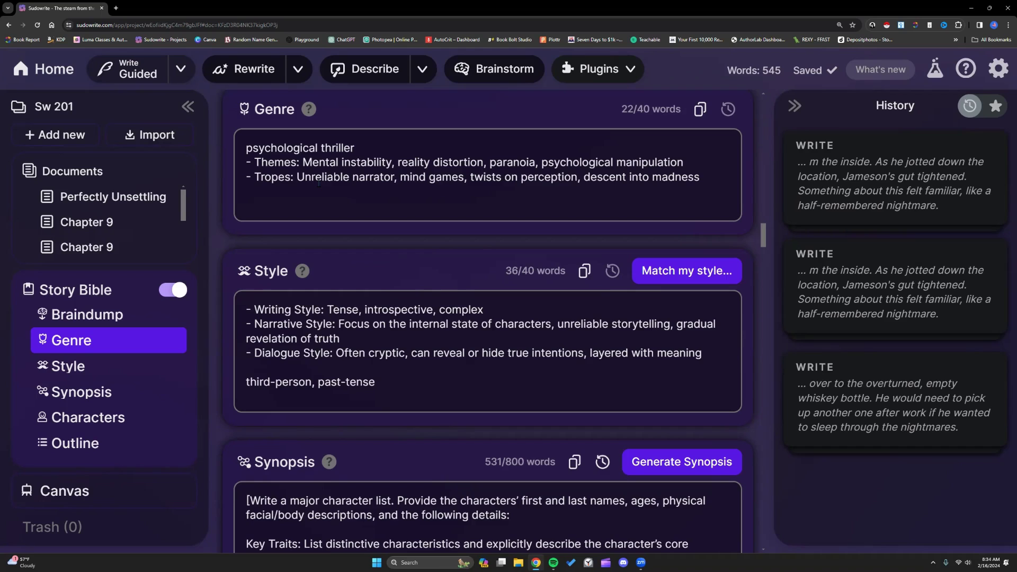
left_click(180, 69)
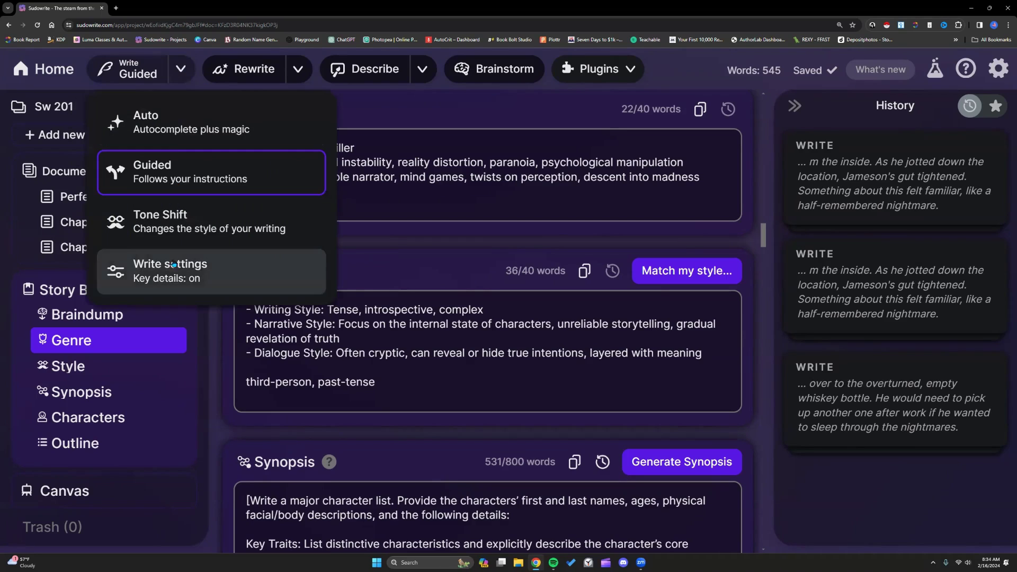
left_click(172, 268)
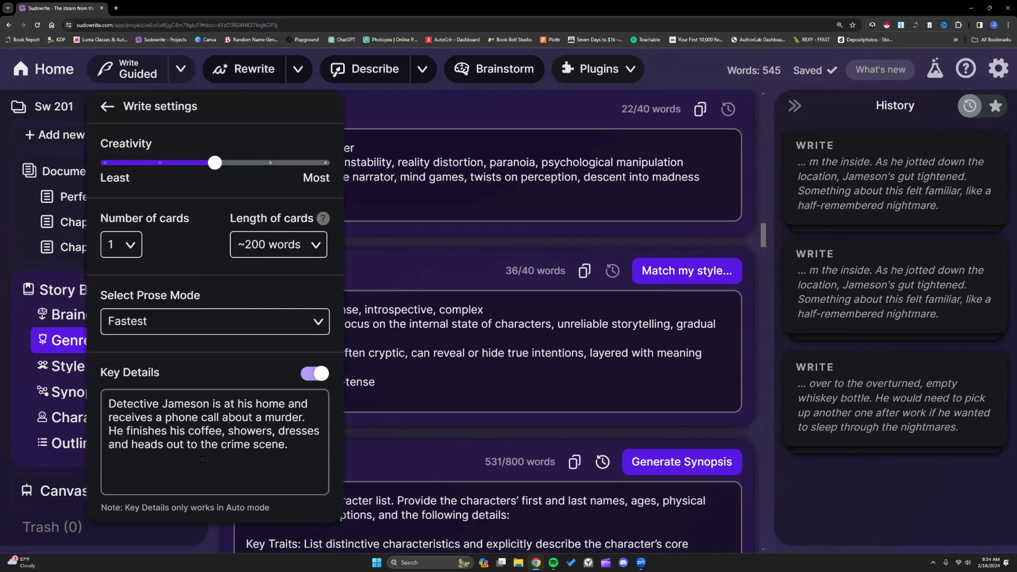
left_click(105, 107)
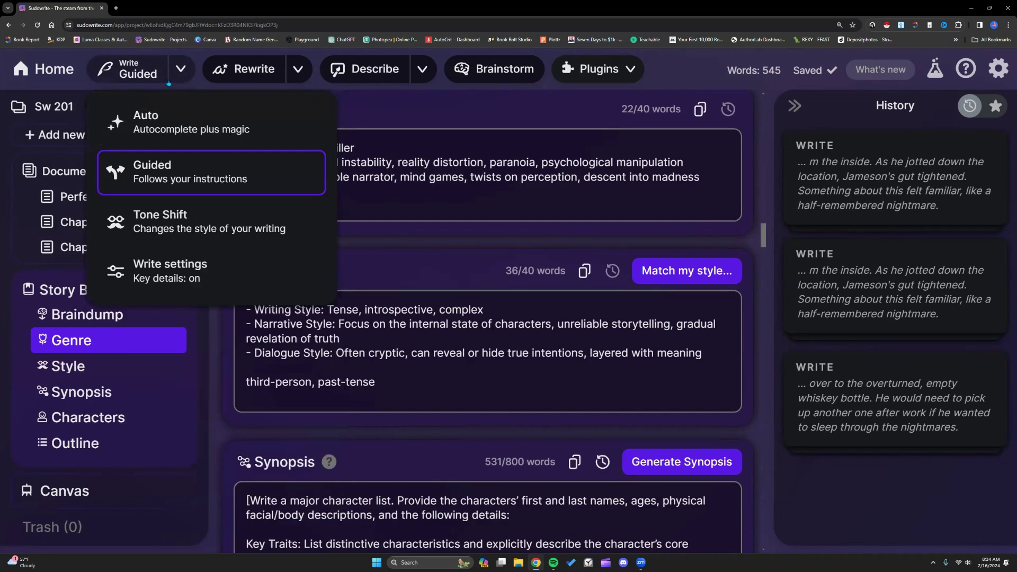
left_click(383, 109)
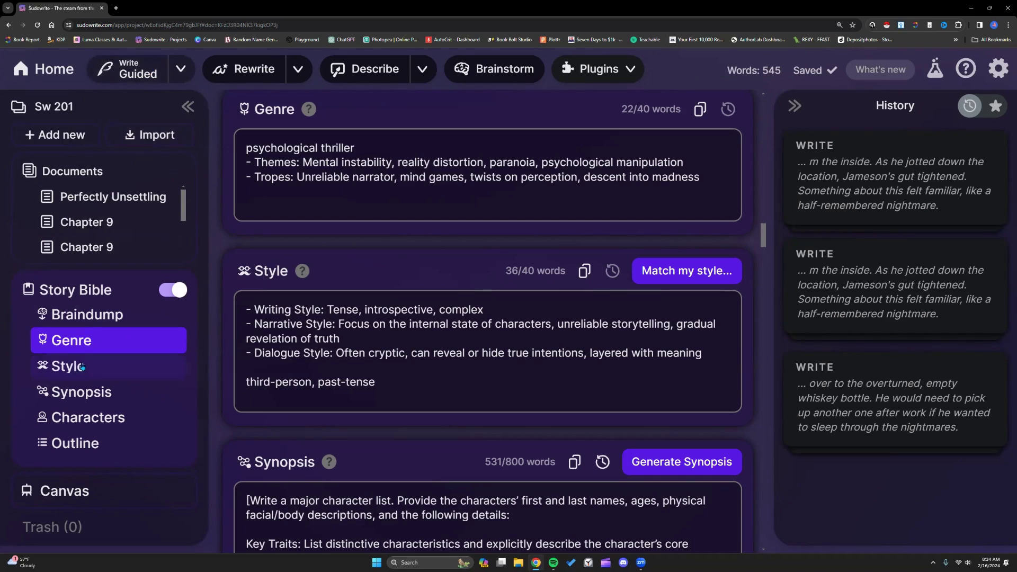
Jump to the Characters and then the Outline sections of the Story Bible
left_click(111, 419)
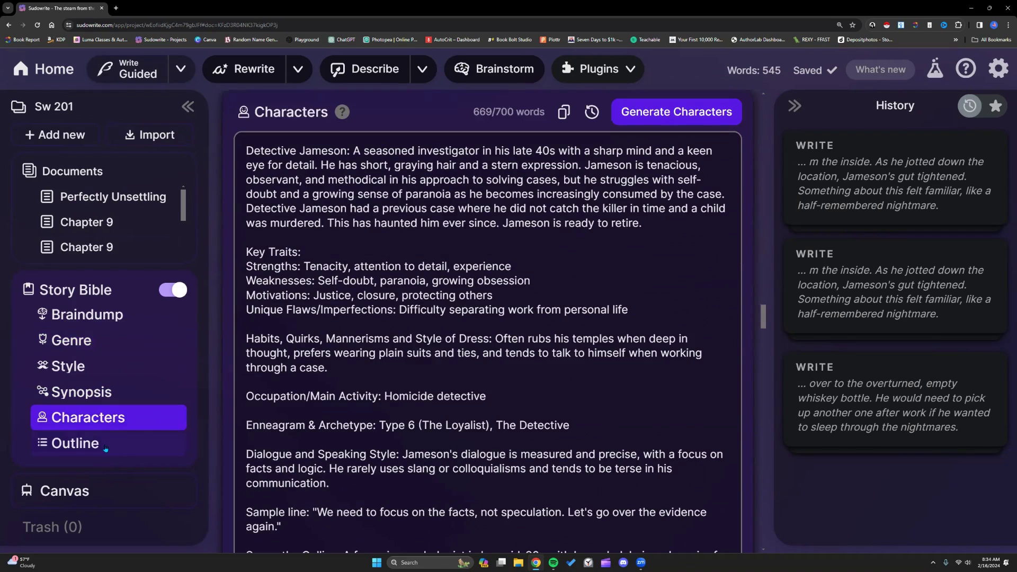
left_click(109, 444)
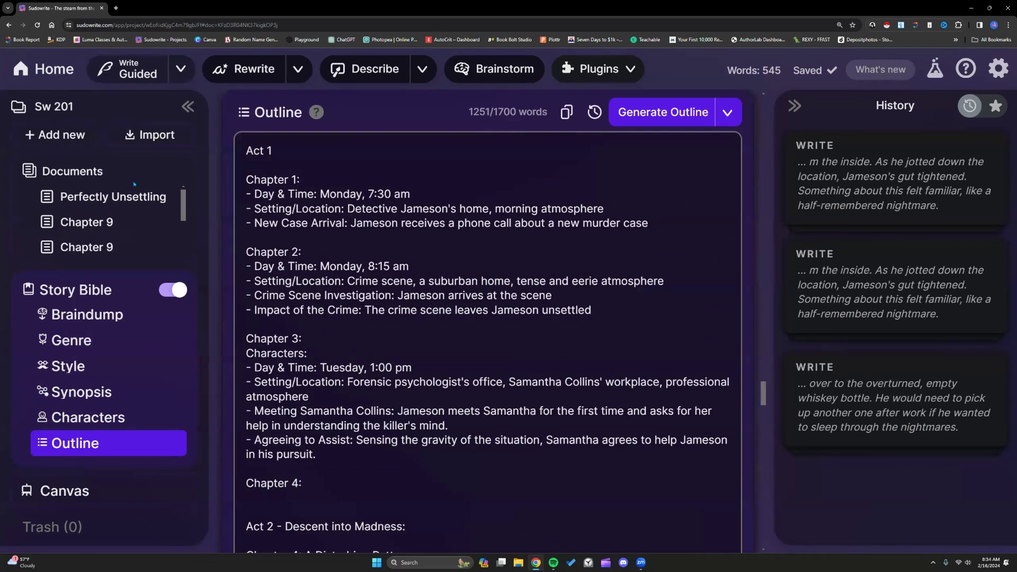
mouse_move(168, 202)
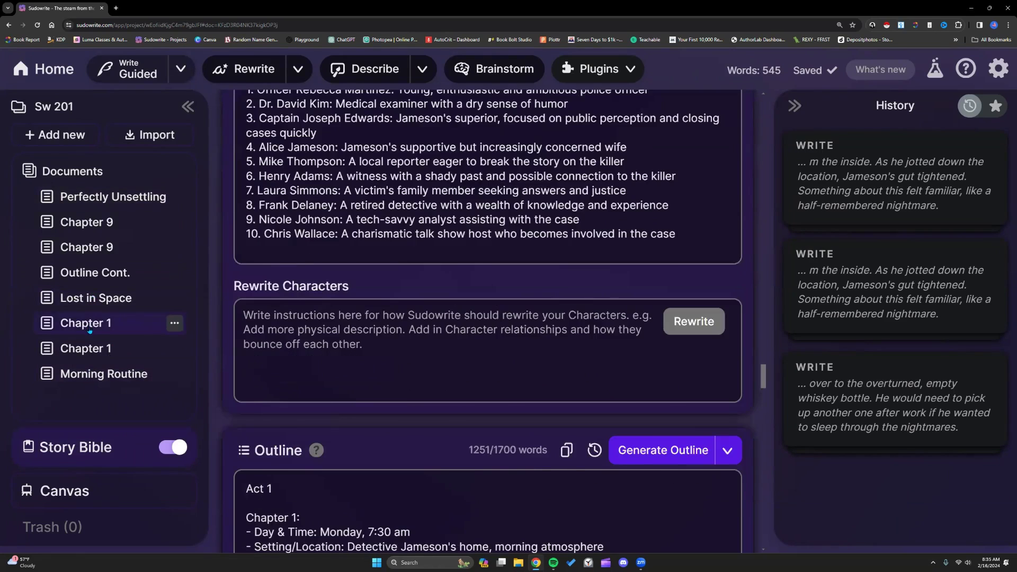
Open Chapter 1 and relink it from outline Chapter 2 to outline Chapter 1
left_click(84, 323)
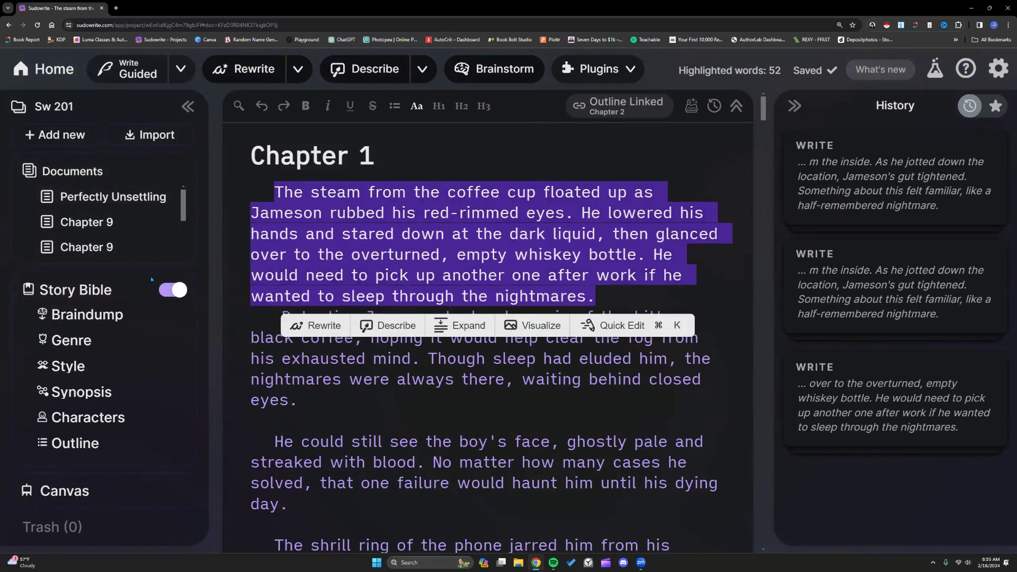
left_click(252, 315)
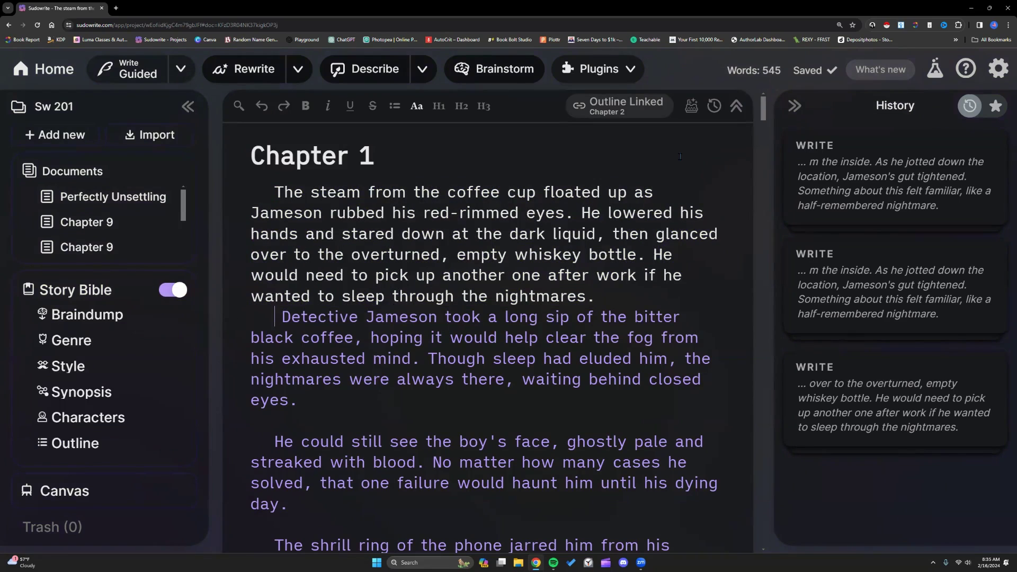
left_click(637, 106)
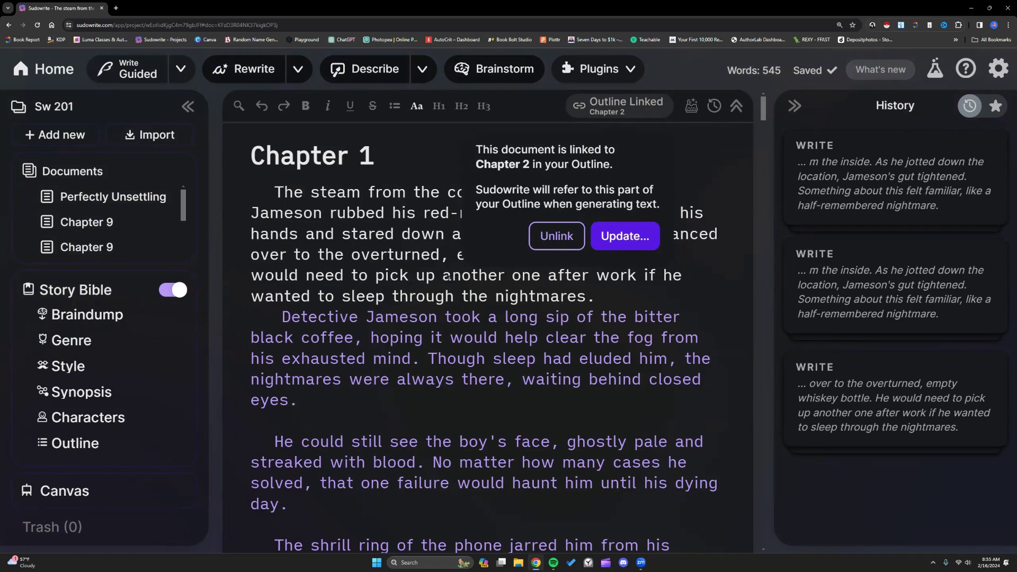
left_click(441, 281)
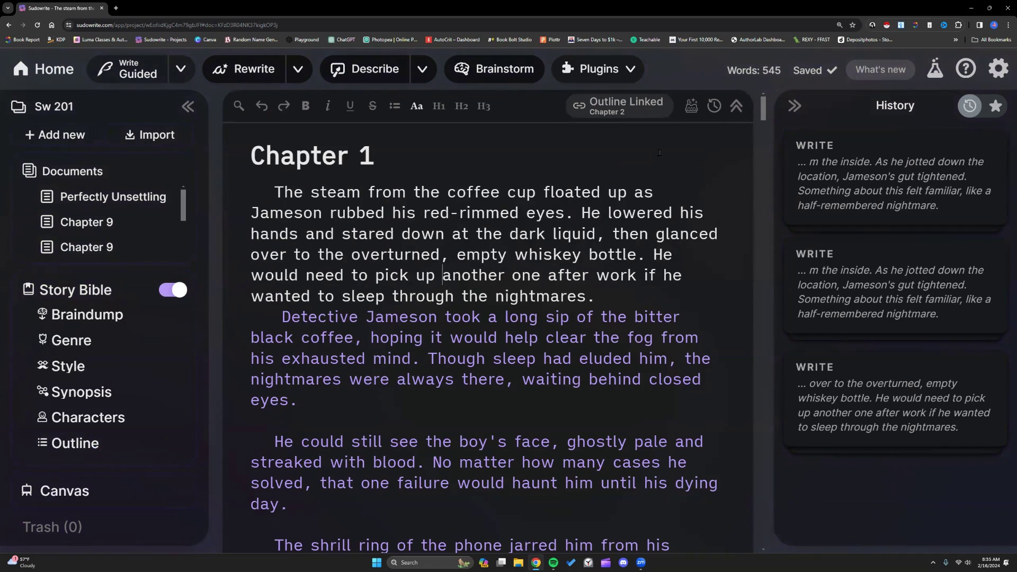
left_click(659, 113)
left_click(625, 235)
left_click(601, 152)
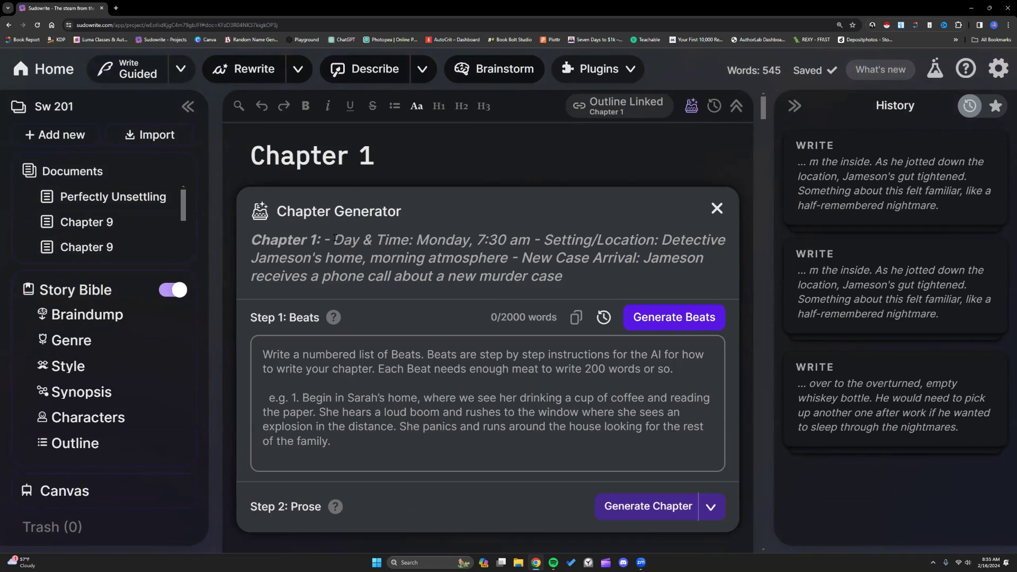
Select and review the Chapter 1 outline summary in the Chapter Generator
left_click_drag(335, 240, 576, 284)
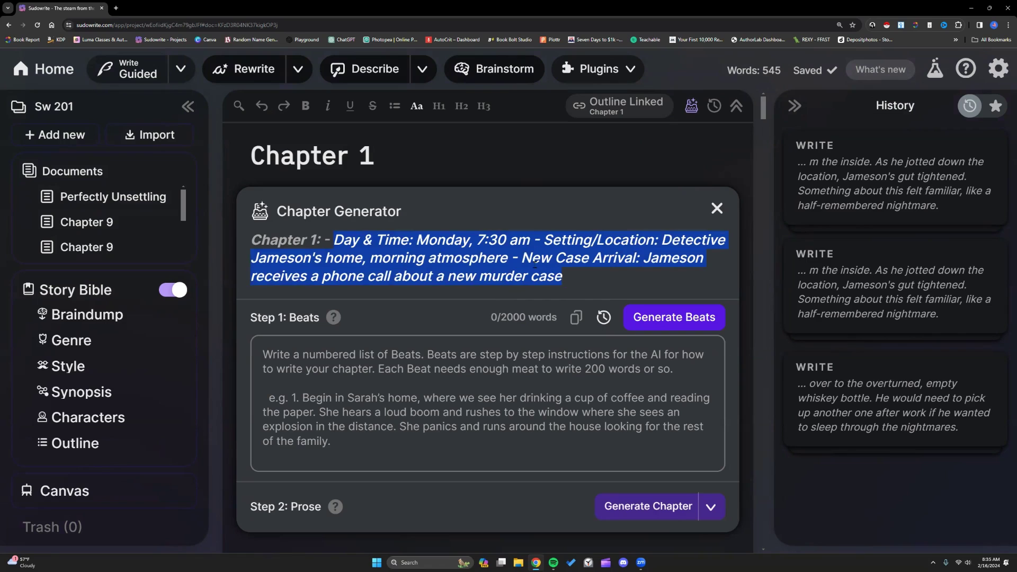
scroll(365, 281, "down", 5)
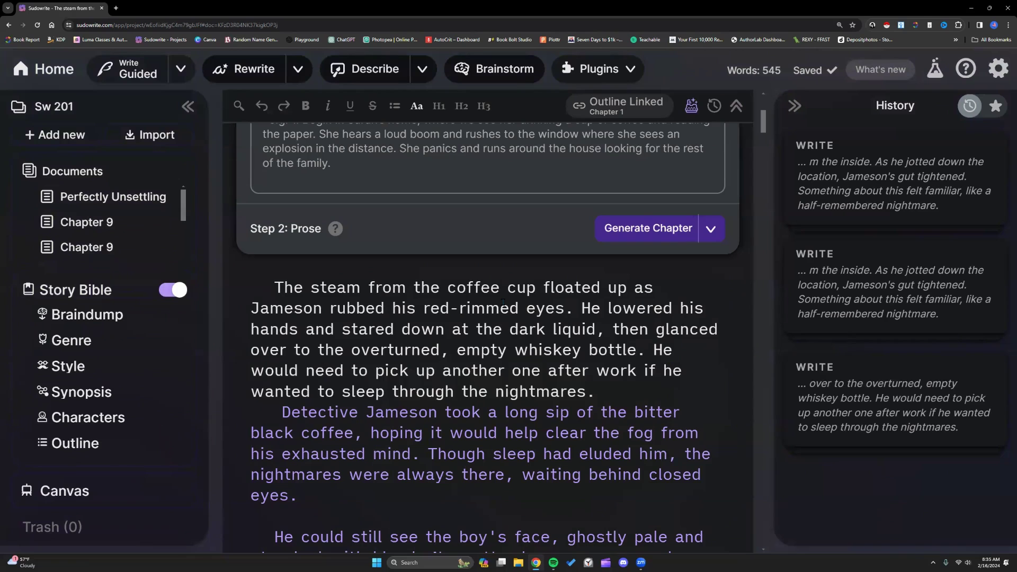
scroll(503, 302, "up", 4)
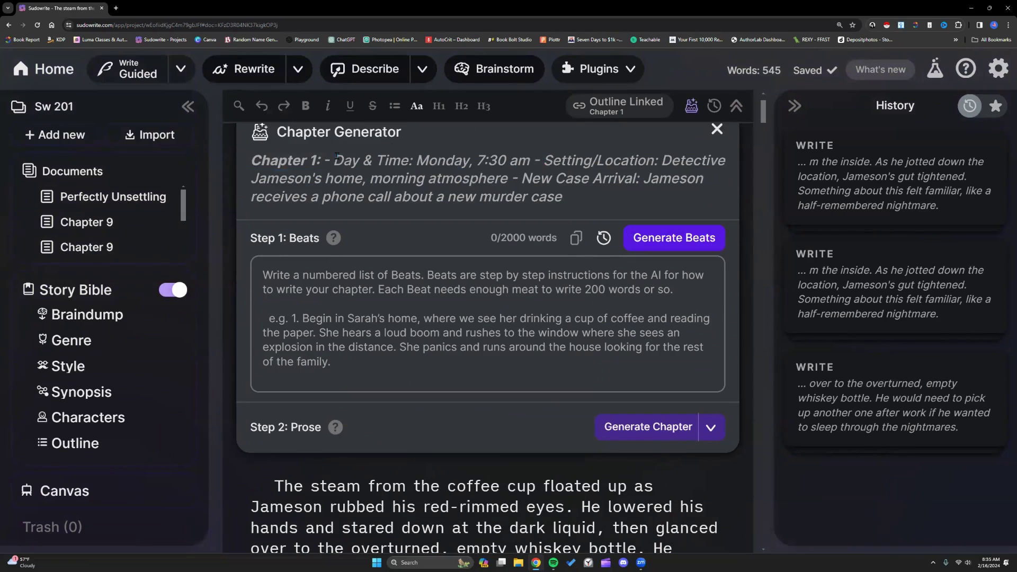
left_click_drag(336, 157, 600, 200)
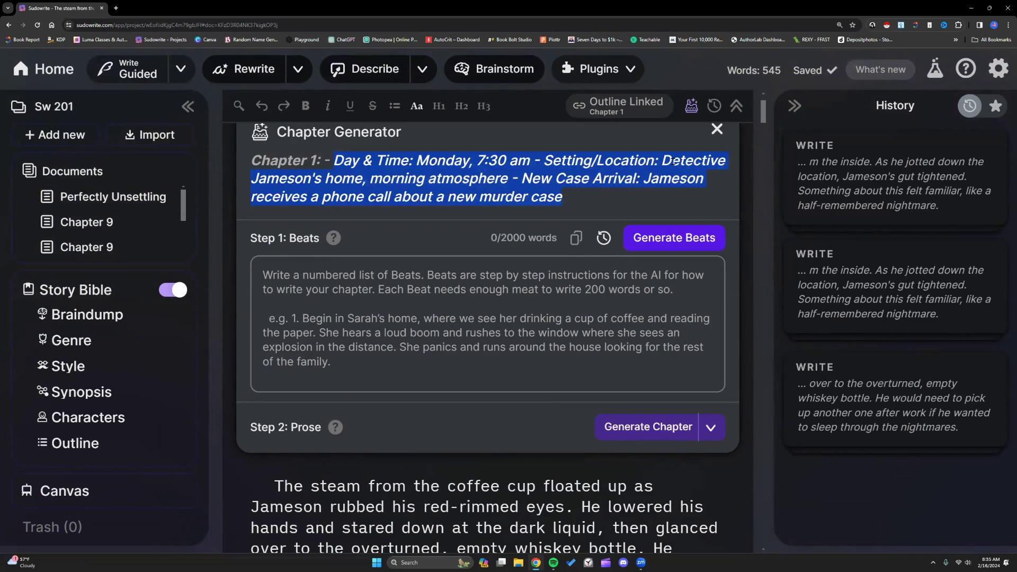
left_click(92, 417)
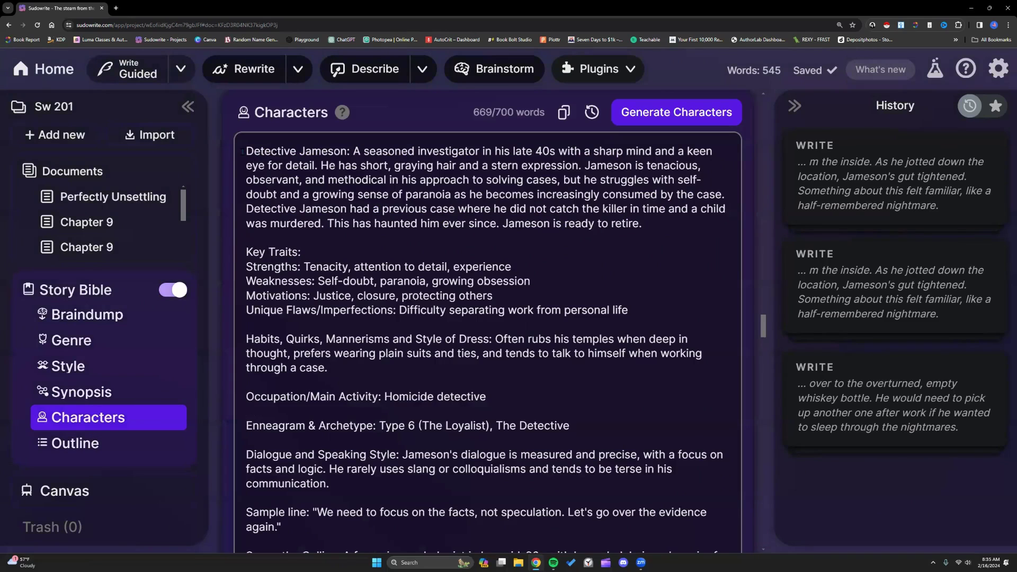
left_click_drag(243, 152, 337, 530)
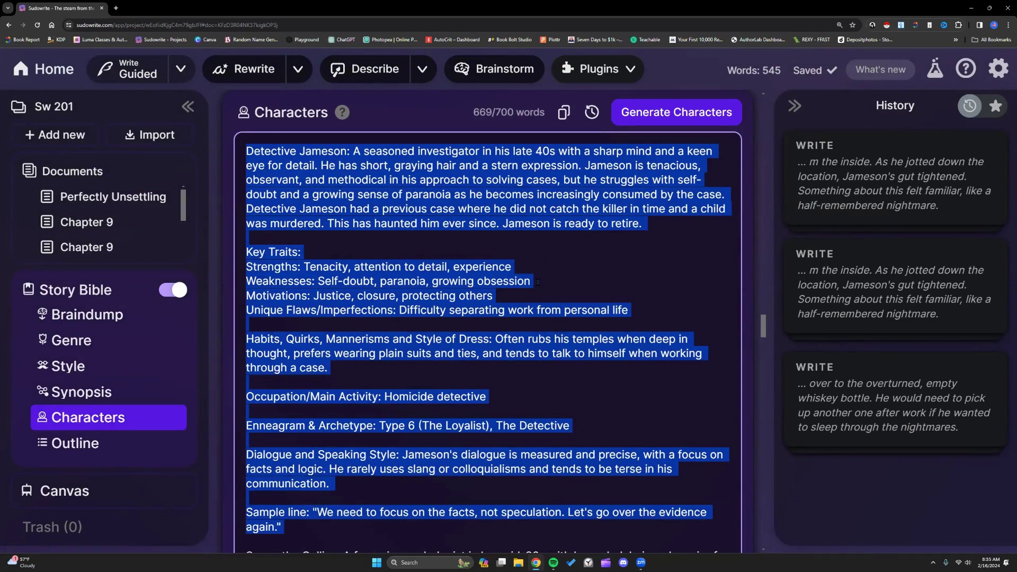
scroll(521, 293, "down", 7)
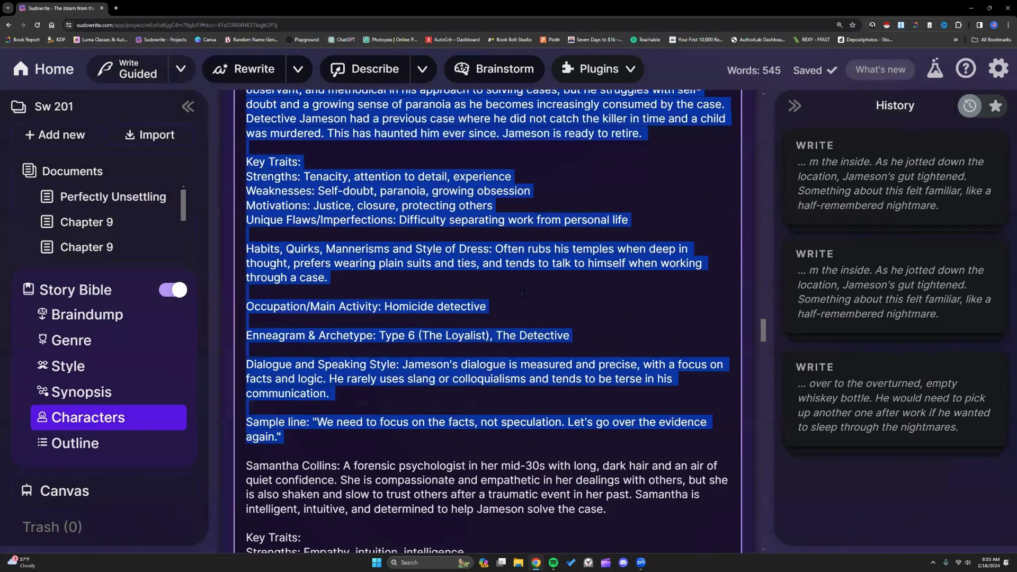
scroll(522, 293, "down", 7)
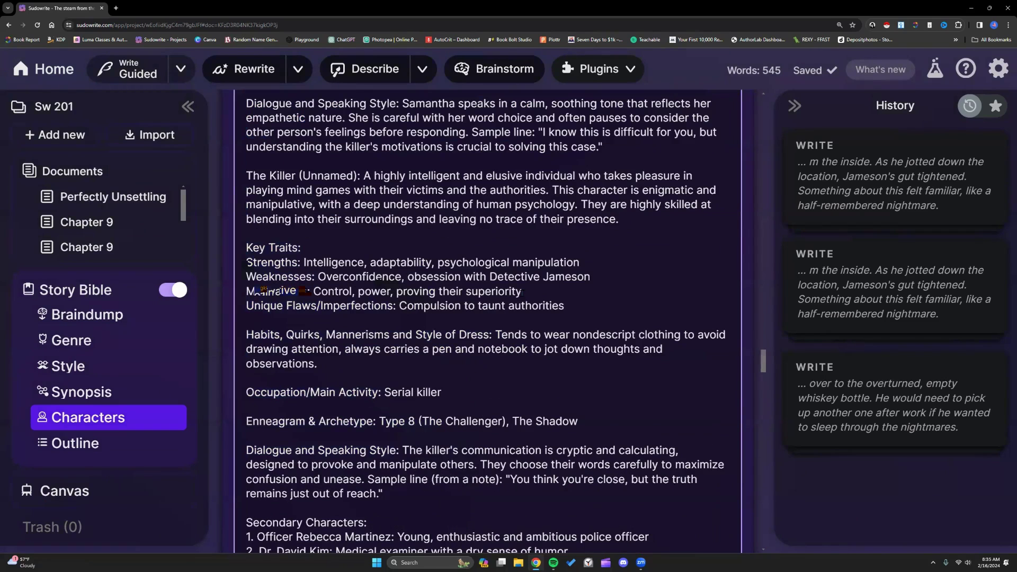
scroll(522, 293, "down", 4)
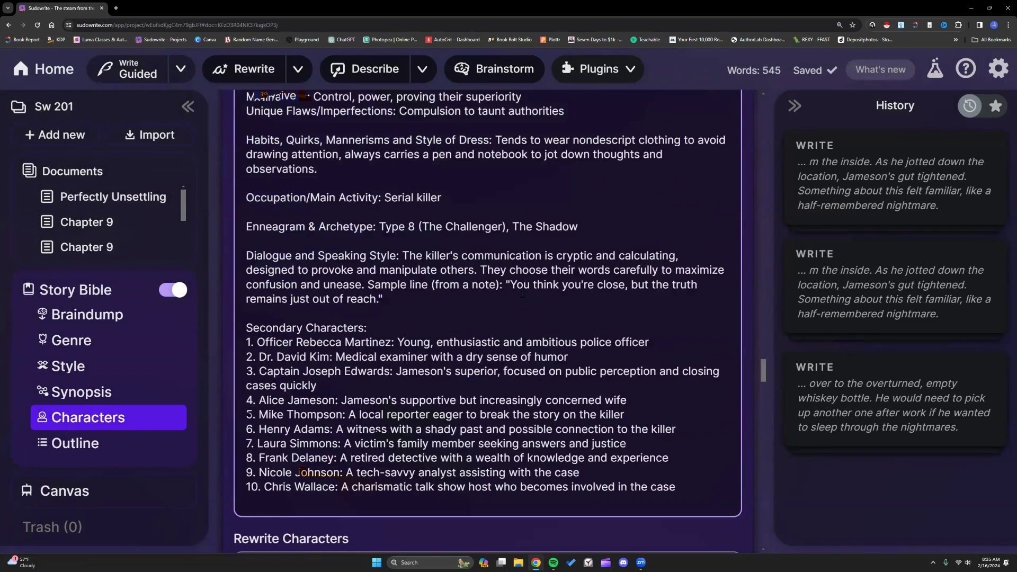
scroll(521, 294, "up", 15)
left_click(183, 427)
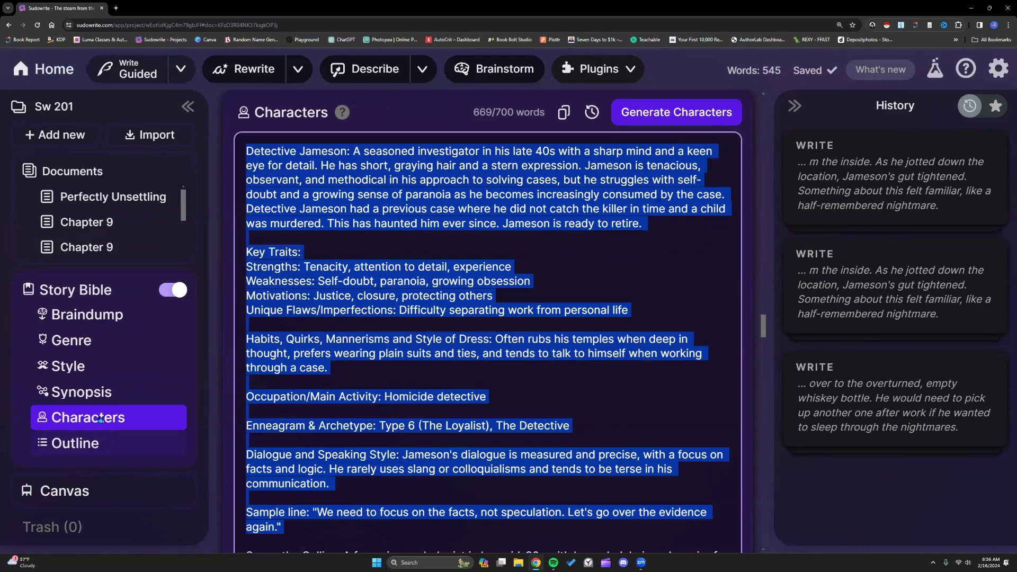
mouse_move(108, 249)
left_click(95, 320)
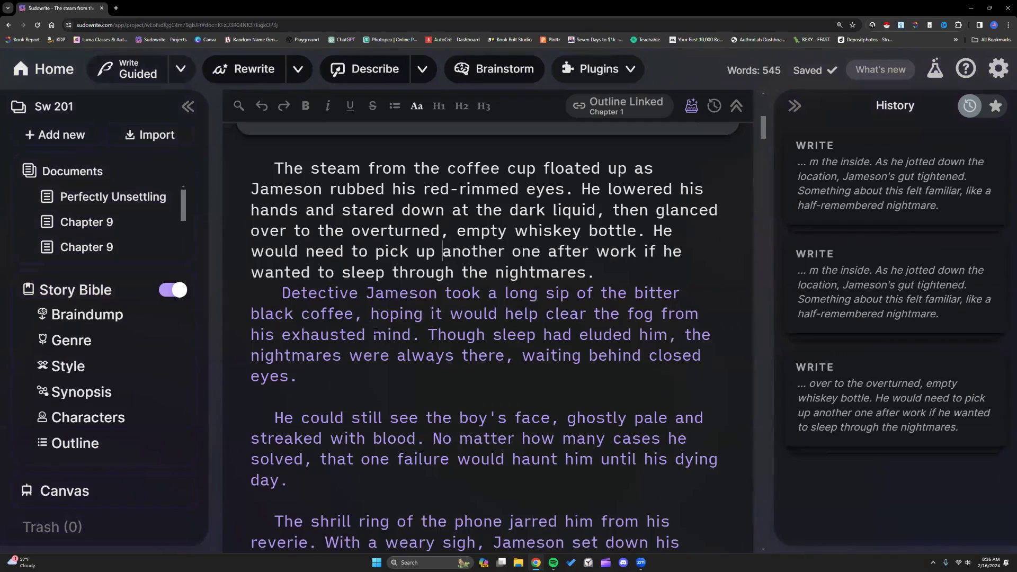
Place the caret after the first paragraph and expand Chapter 1's Chapter Generator
left_click(621, 271)
left_click(487, 129)
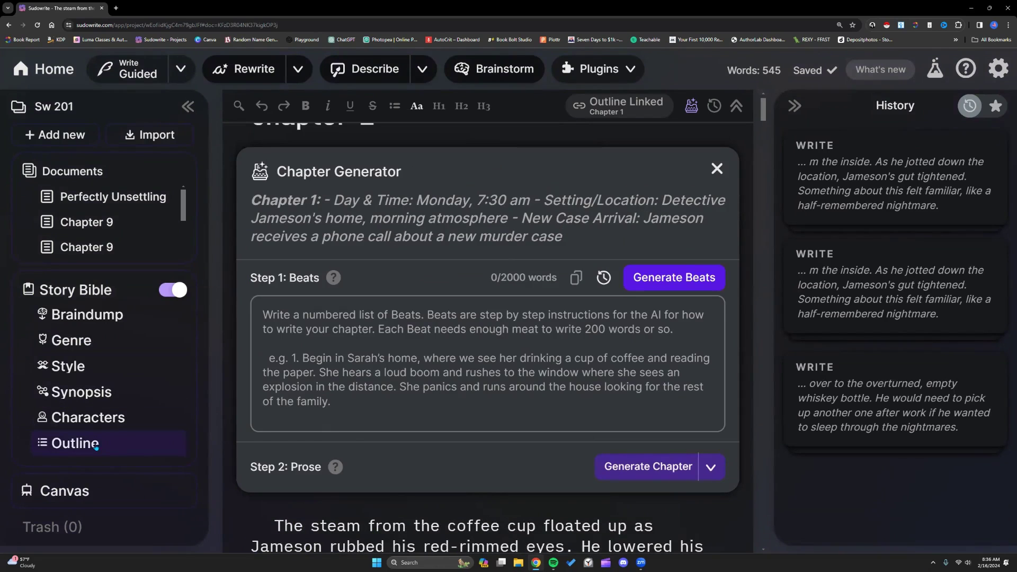
Add a 'Characters: Detective Jameson, Samantha' line at the top of outline Chapter 1
key("Escape")
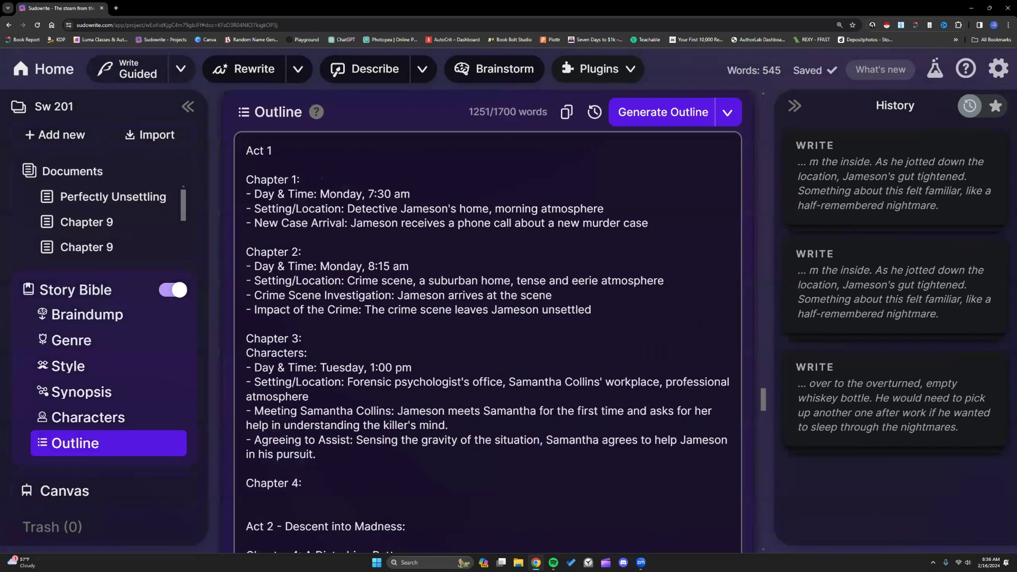
key("Return")
type("Cast List")
key("BackSpace")
key("BackSpace")
key("BackSpace")
key("BackSpace")
key("BackSpace")
key("BackSpace")
key("BackSpace")
key("BackSpace")
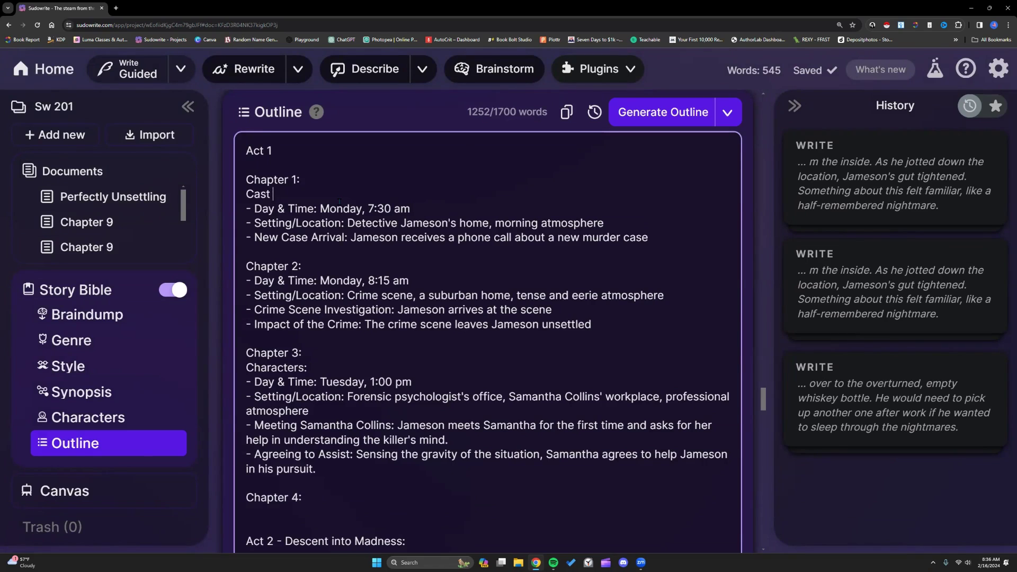
type("haracters:")
type("Detective Jameson, Samantha")
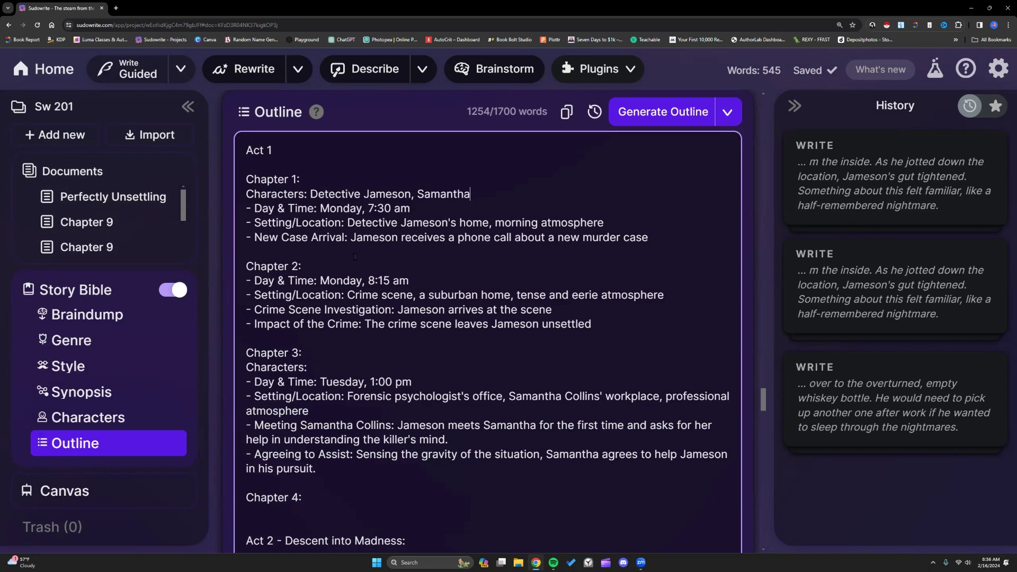
left_click_drag(311, 194, 484, 192)
left_click(485, 204)
Reopen Chapter 1 and confirm the new Characters line in its expanded outline summary
mouse_move(106, 272)
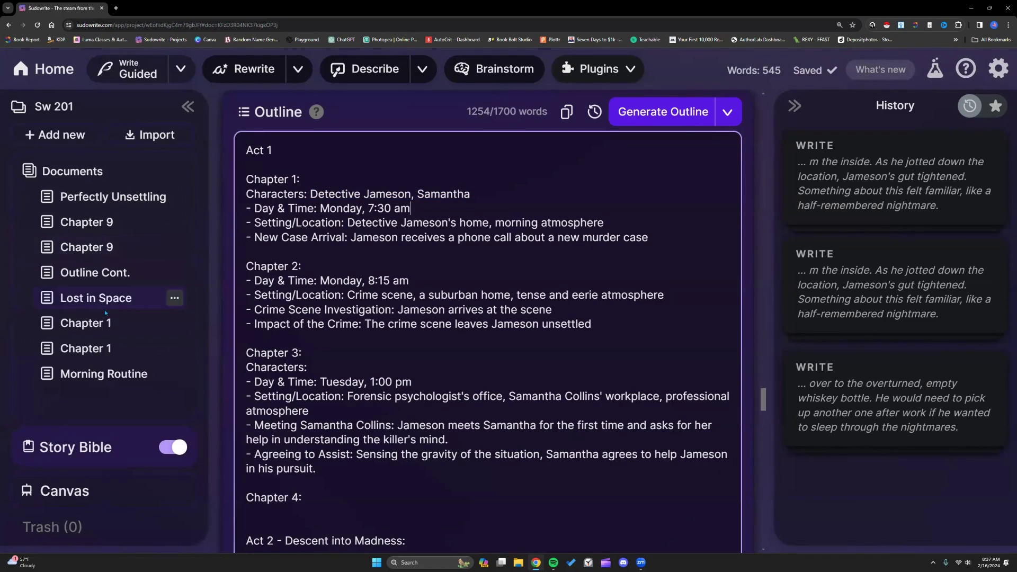
left_click(105, 325)
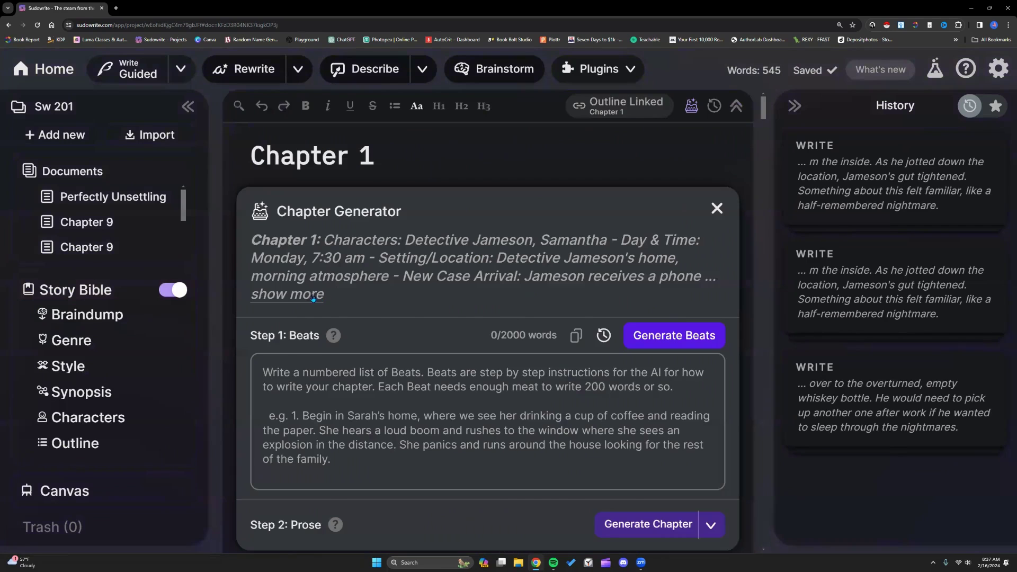
left_click(313, 295)
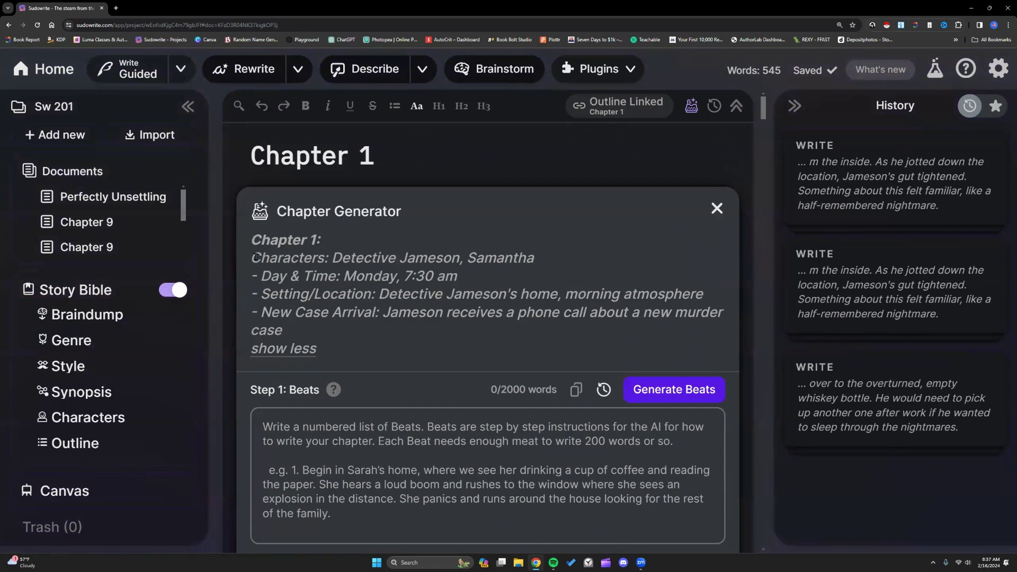
left_click_drag(256, 257, 537, 265)
left_click(391, 328)
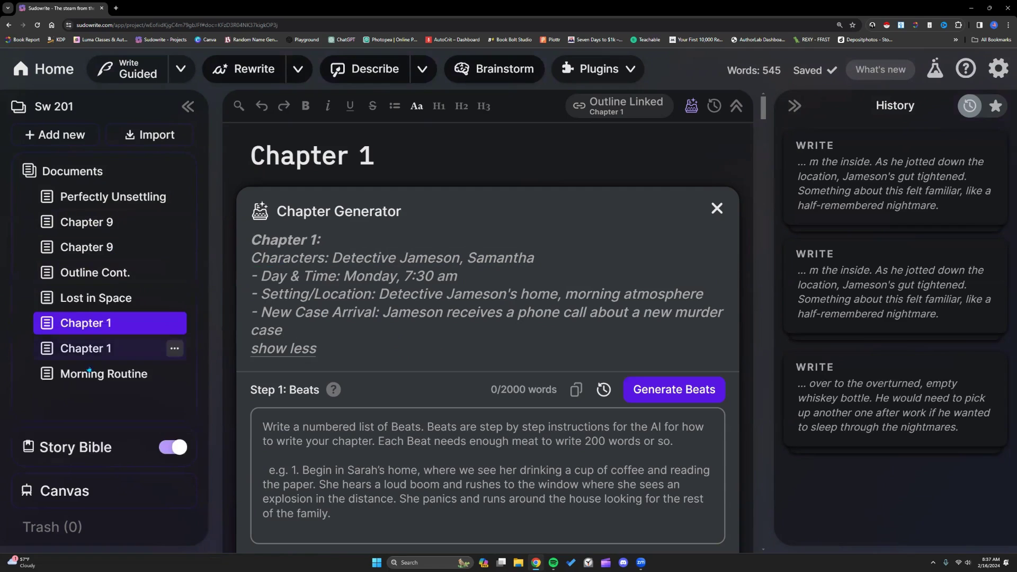
Delete the Characters line from outline Chapter 1, returning the count to 1251/1700 words
left_click(78, 447)
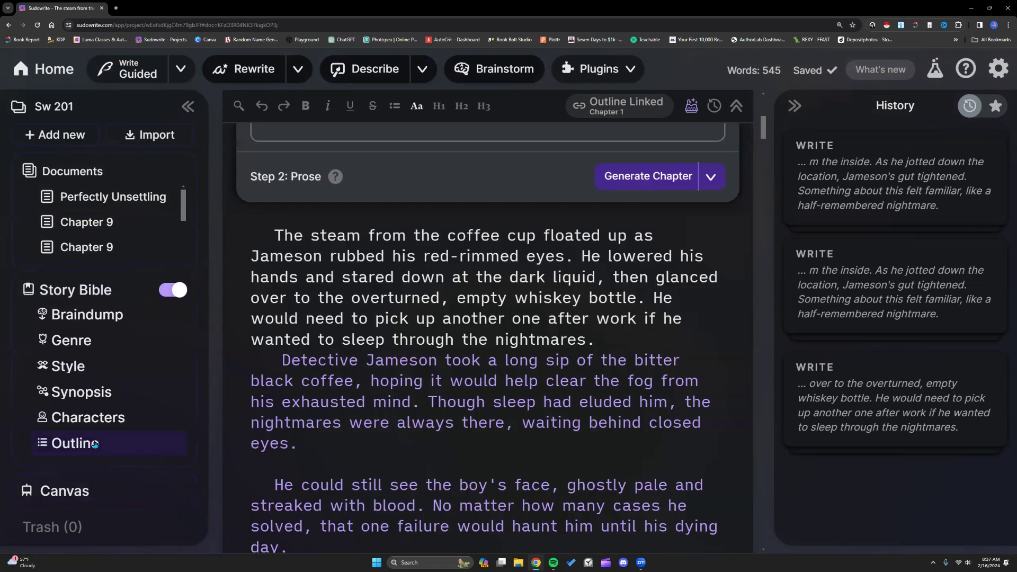
triple_click(481, 197)
key("BackSpace")
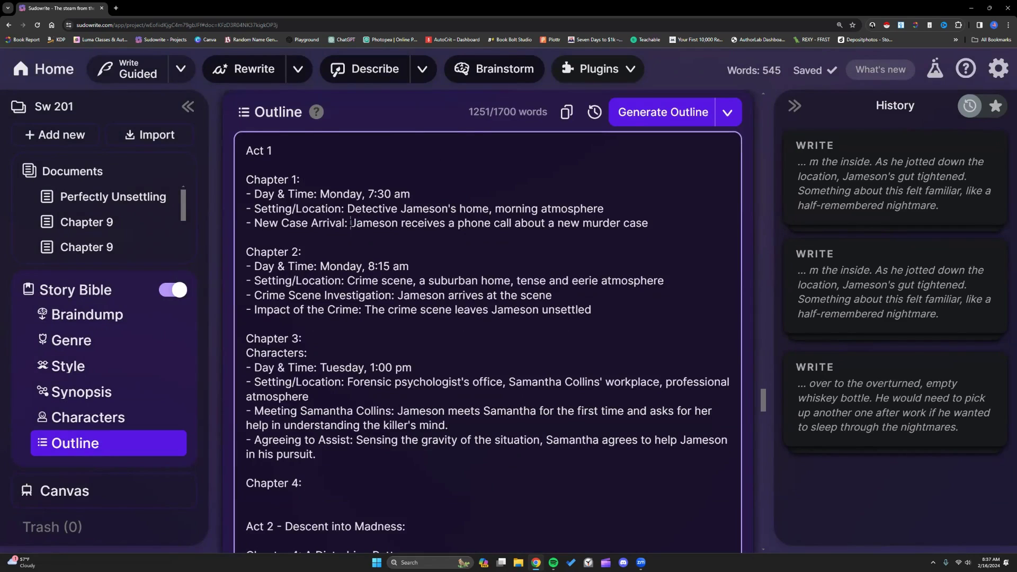
left_click_drag(351, 223, 648, 222)
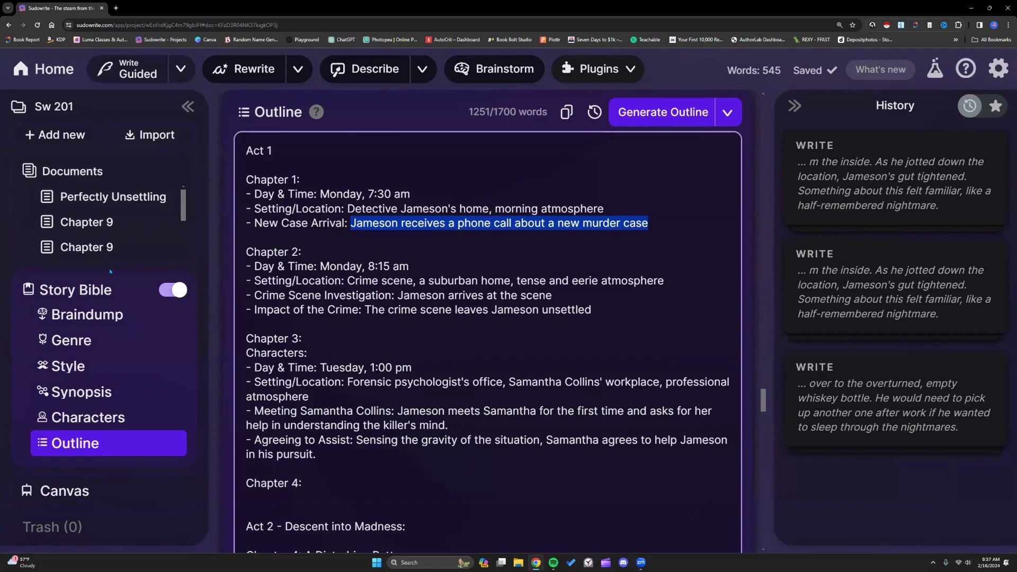
mouse_move(109, 268)
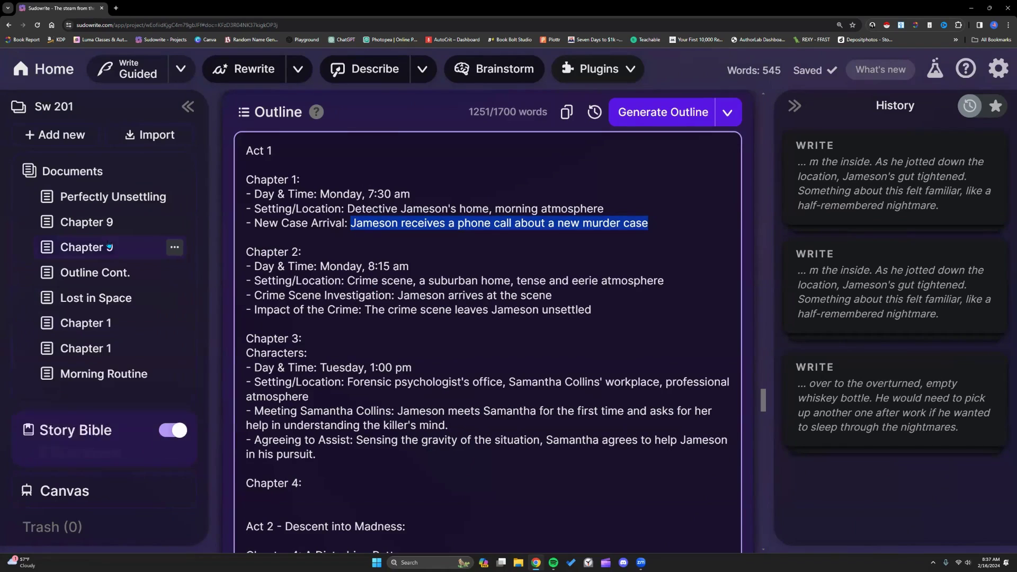
Return to the Chapter 1 document and scroll through its prose
left_click(99, 323)
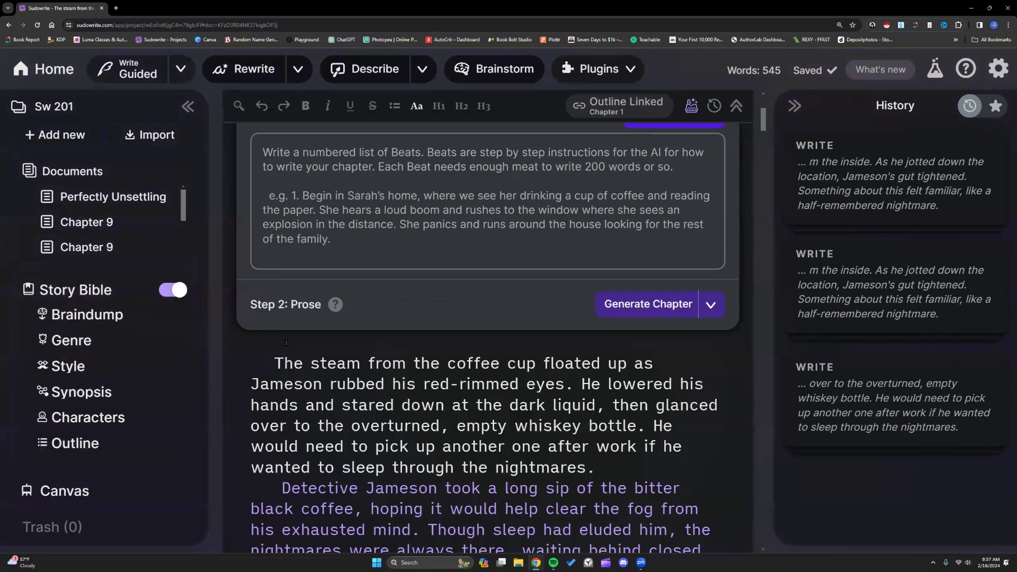
scroll(512, 220, "up", 3)
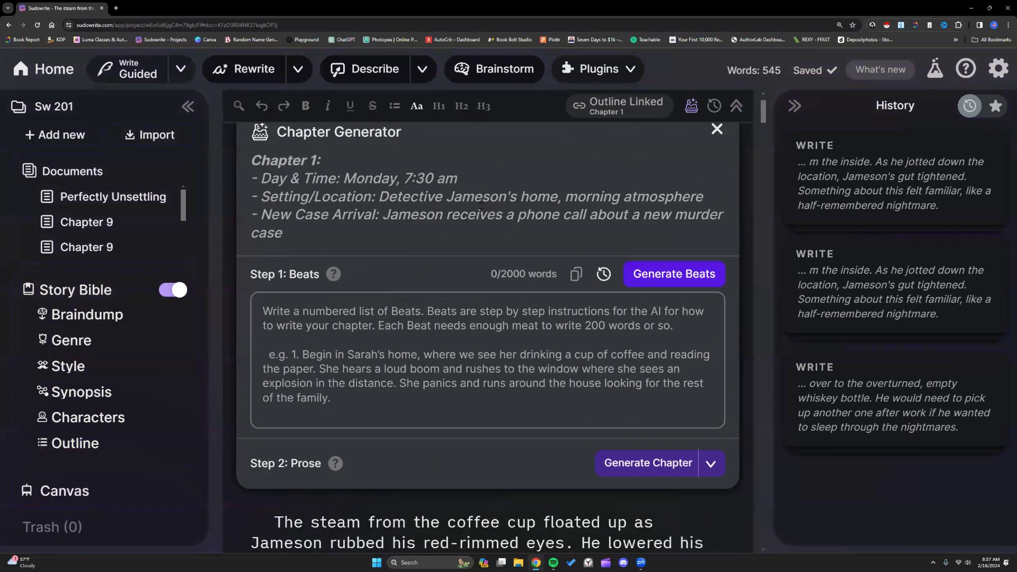
scroll(389, 298, "down", 5)
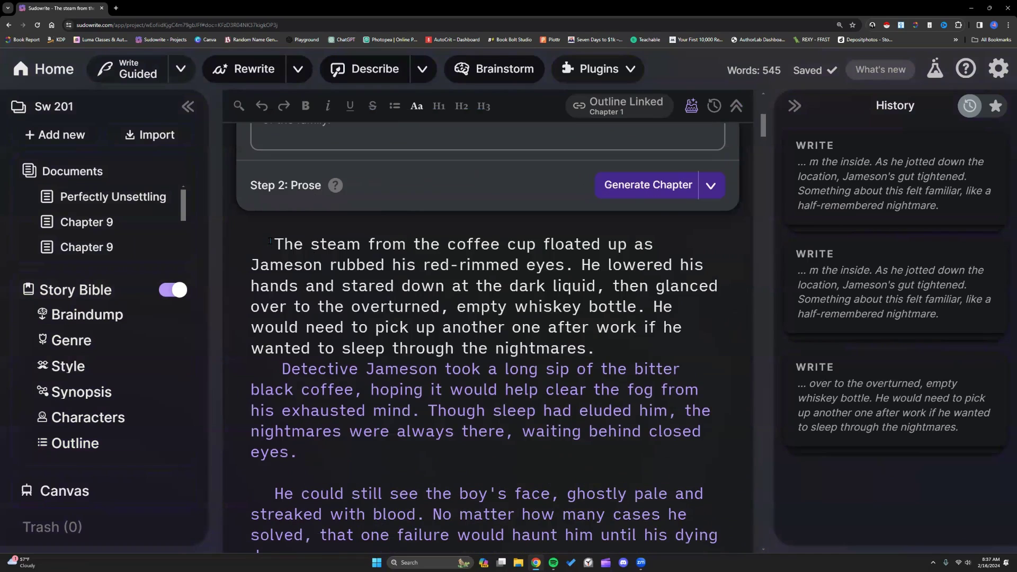
left_click_drag(271, 241, 598, 349)
scroll(519, 357, "down", 2)
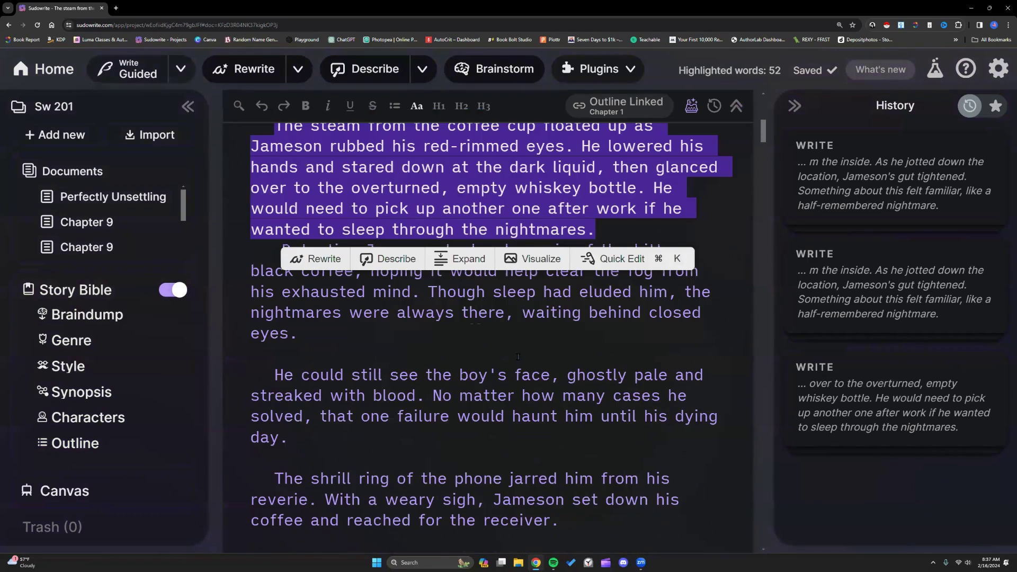
scroll(518, 357, "down", 4)
left_click(518, 357)
scroll(478, 391, "up", 2)
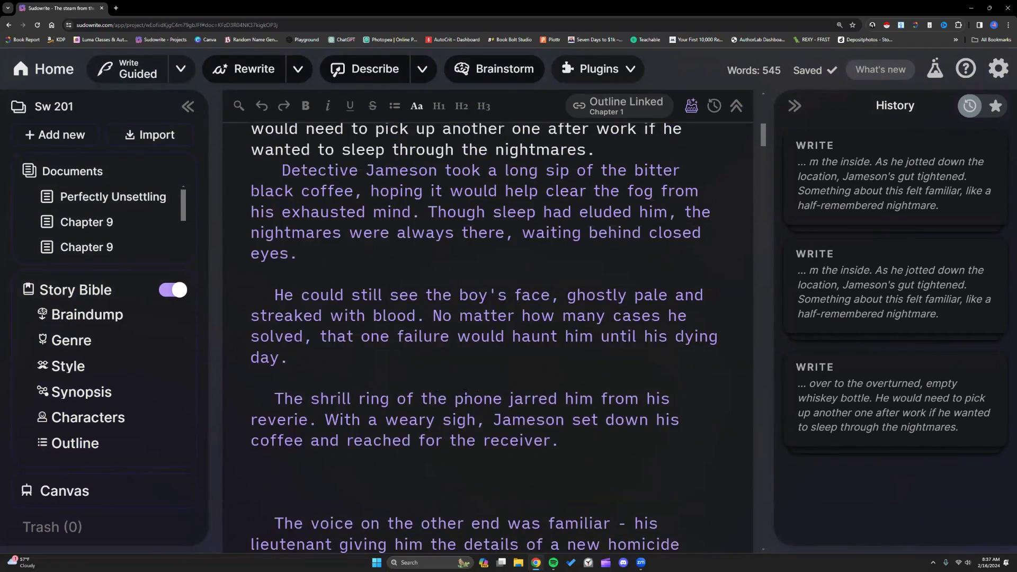
scroll(478, 390, "down", 7)
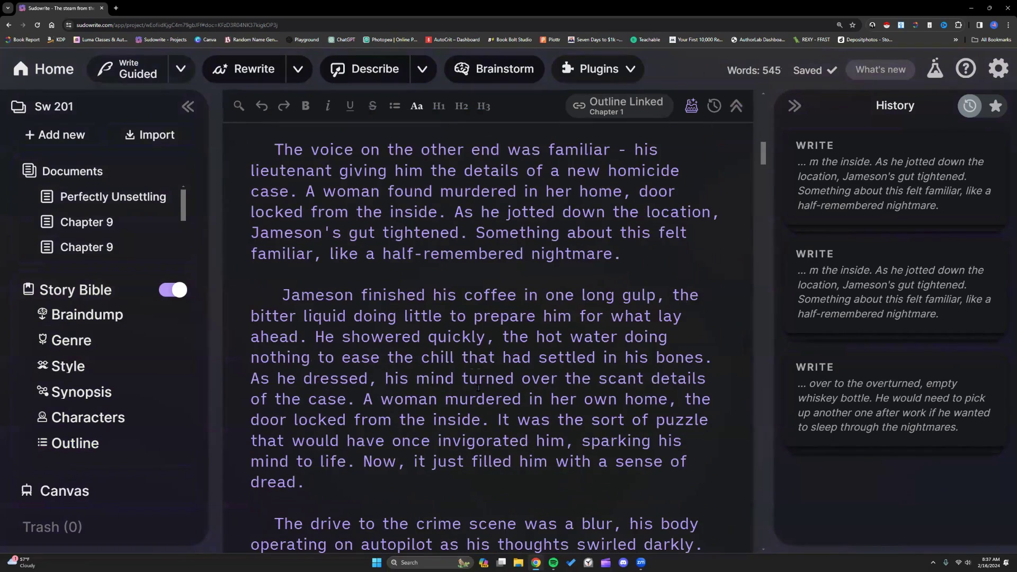
scroll(478, 387, "down", 1)
scroll(610, 248, "up", 8)
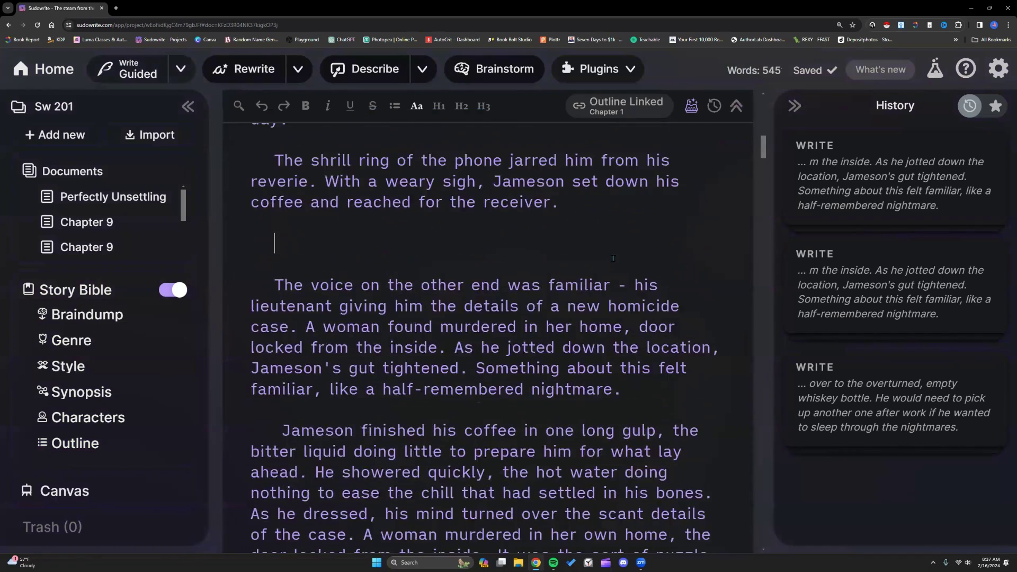
Relink the document to outline Chapter 2 so the generator shows the crime-scene notes
left_click(638, 112)
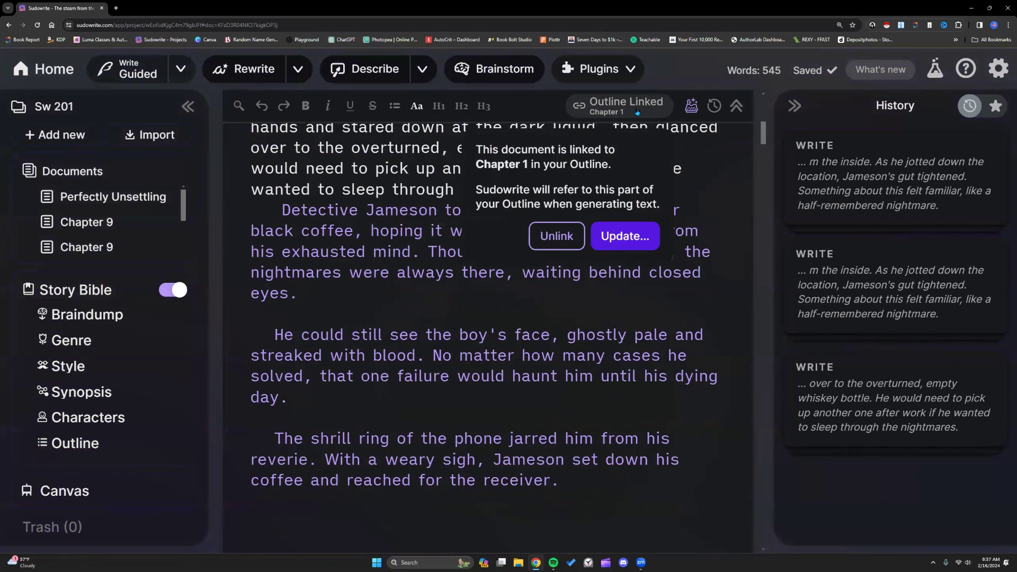
left_click(628, 235)
left_click(618, 166)
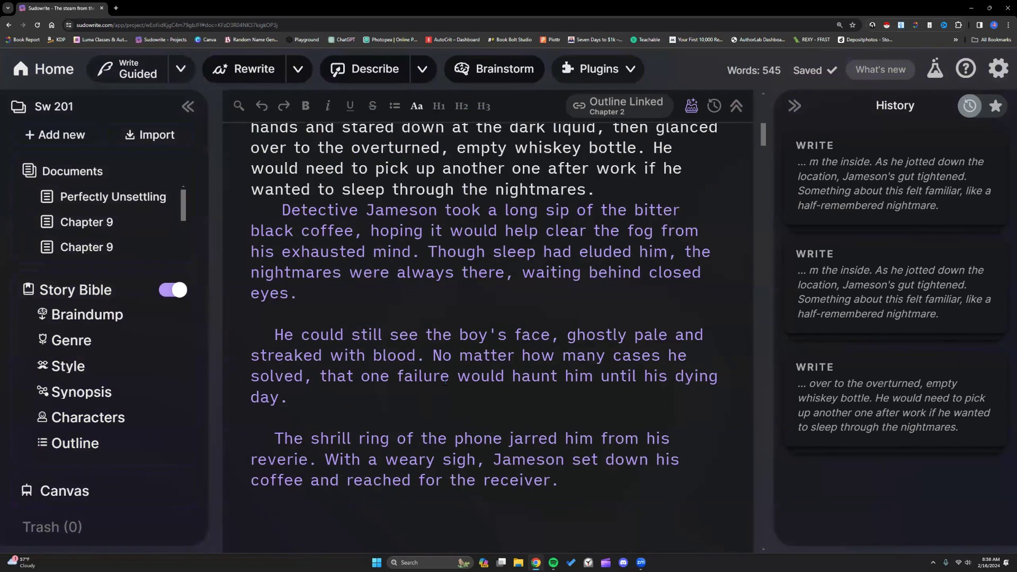
scroll(445, 380, "down", 3)
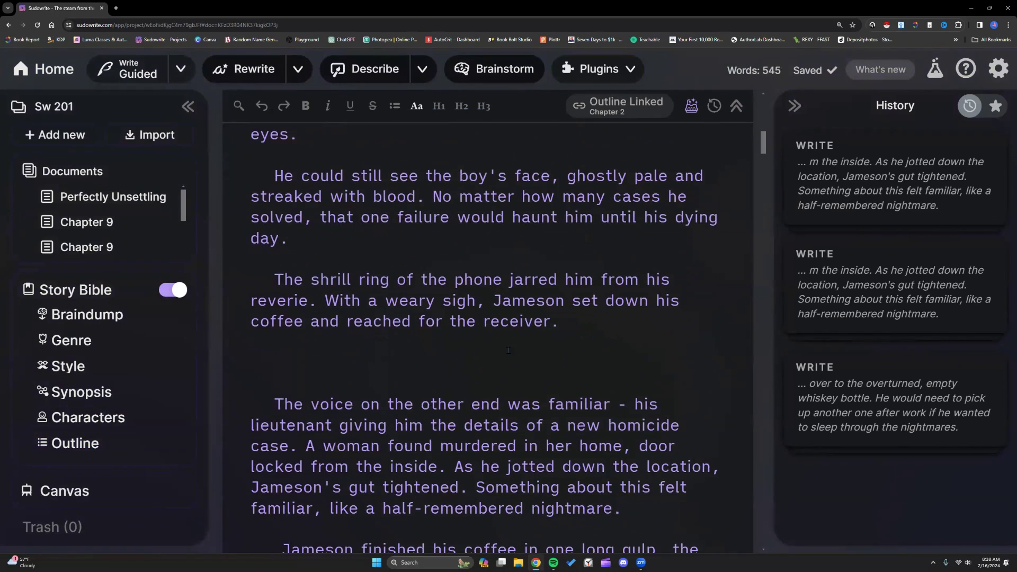
scroll(669, 341, "up", 3)
scroll(668, 342, "up", 5)
scroll(306, 368, "up", 1)
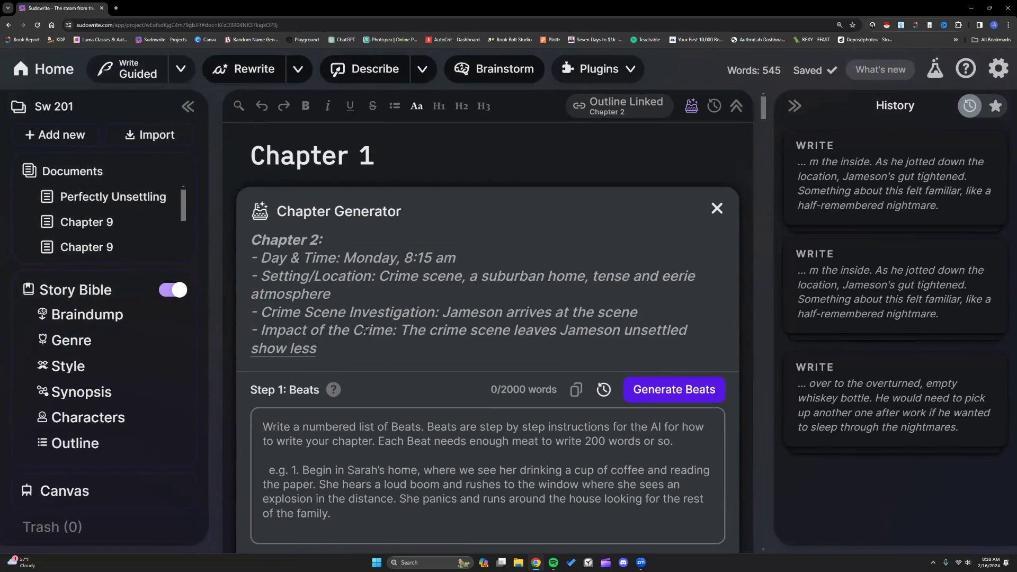
scroll(365, 328, "down", 15)
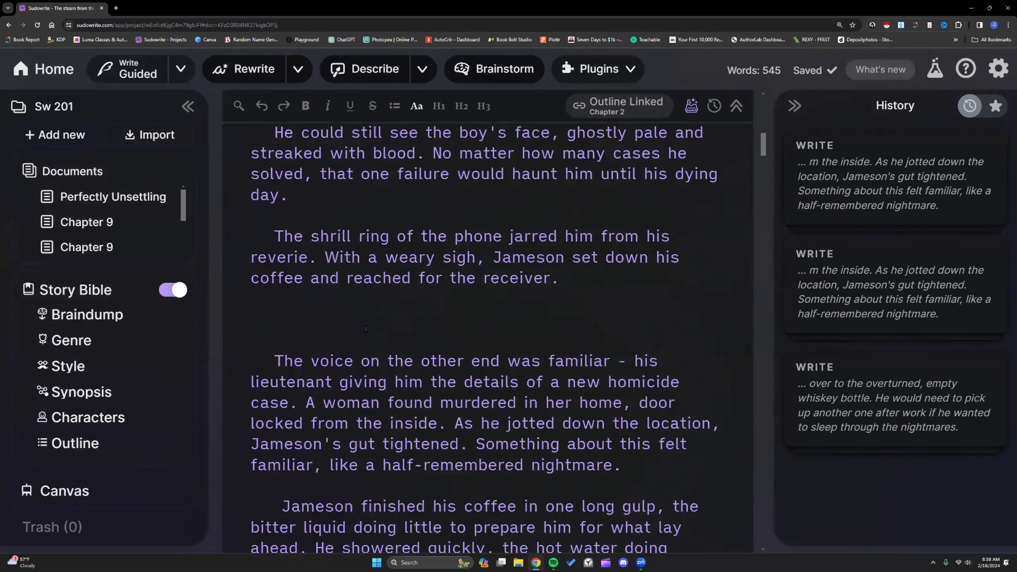
scroll(365, 329, "down", 5)
scroll(365, 332, "down", 4)
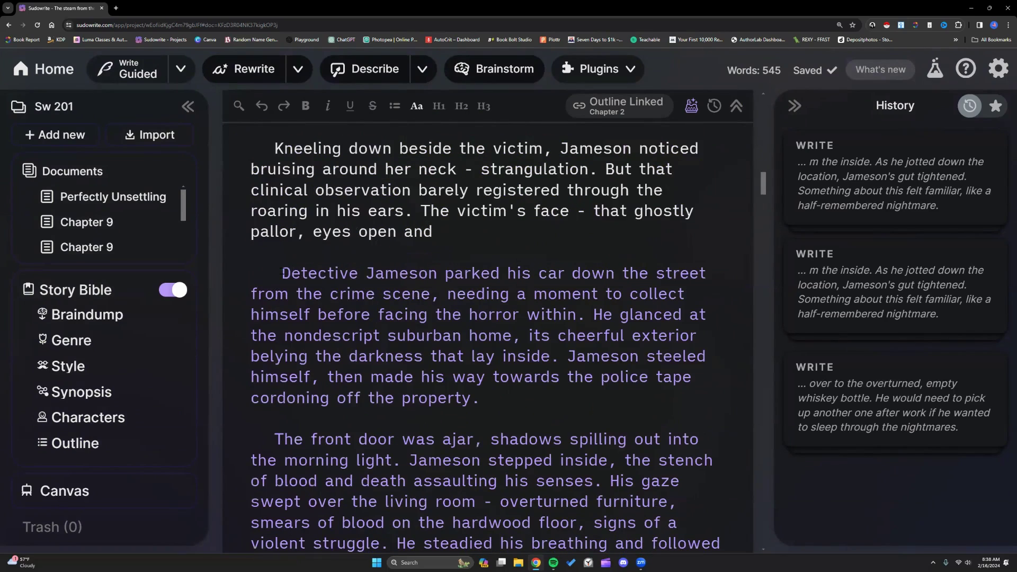
Select and review prose passages, leaving the caret after the word 'receiver.'
left_click_drag(282, 273, 521, 444)
scroll(483, 439, "down", 2)
left_click(511, 288)
scroll(444, 389, "up", 6)
left_click_drag(444, 390, 397, 347)
scroll(415, 354, "up", 3)
scroll(397, 347, "up", 3)
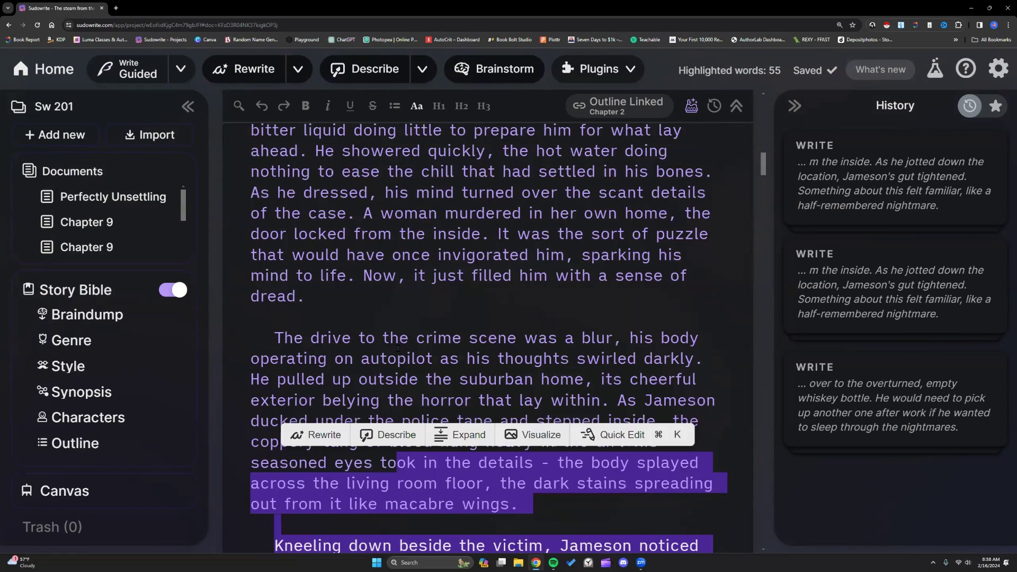
scroll(397, 347, "up", 7)
scroll(309, 421, "up", 5)
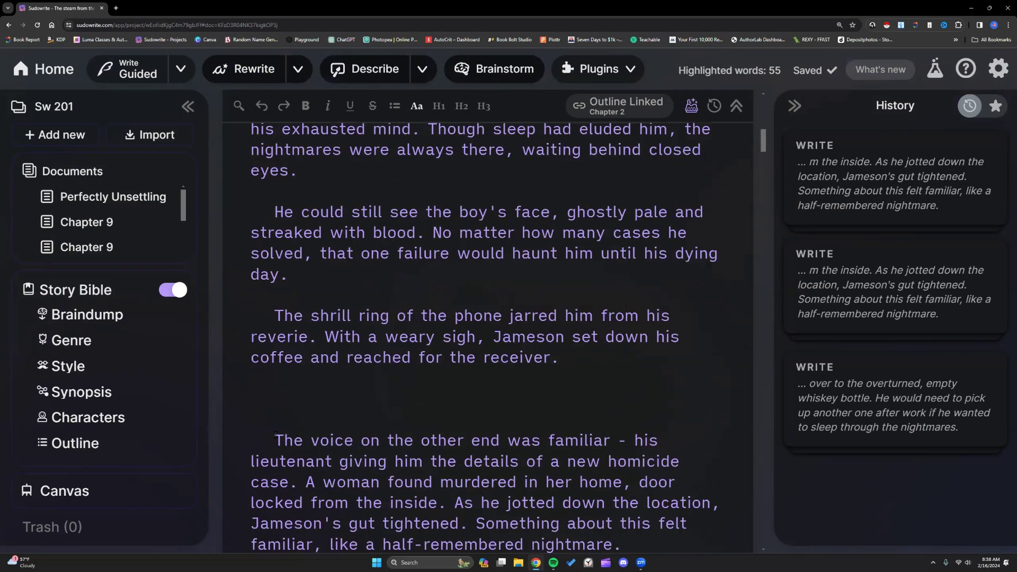
mouse_move(274, 440)
left_mouse_down()
mouse_move(283, 413)
mouse_move(280, 434)
left_mouse_up()
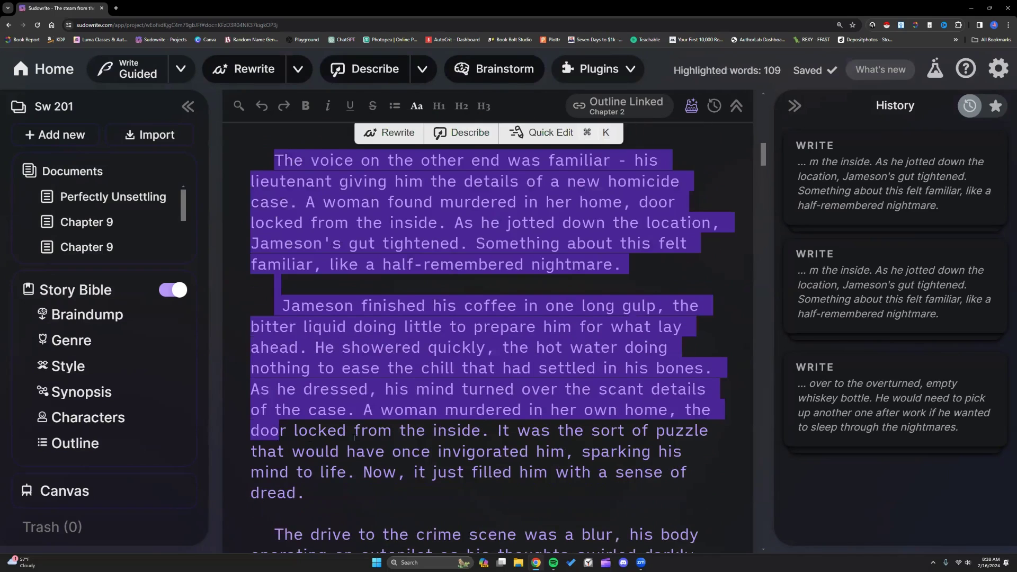
left_click_drag(358, 436, 478, 269)
scroll(459, 320, "up", 10)
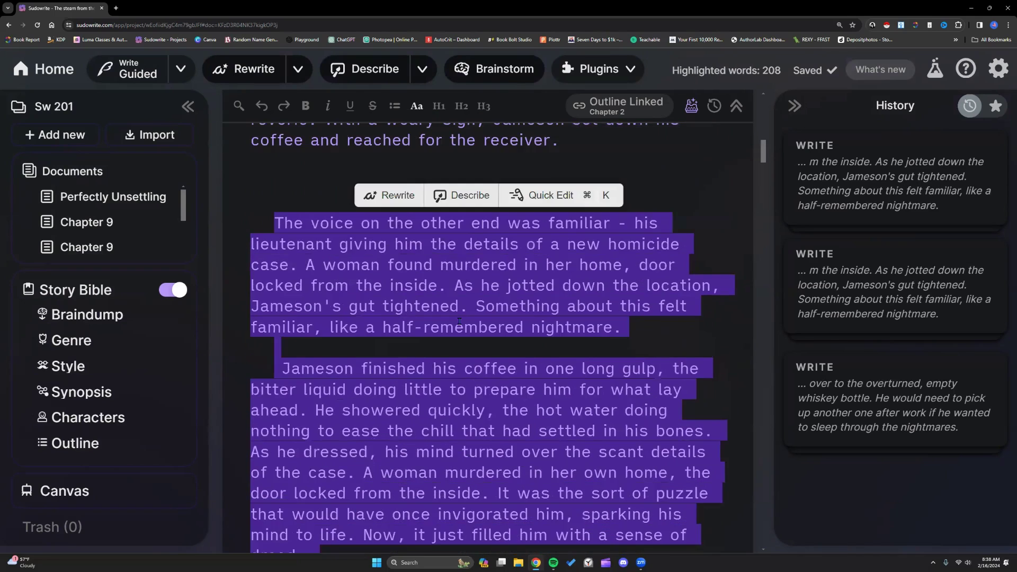
left_click(583, 319)
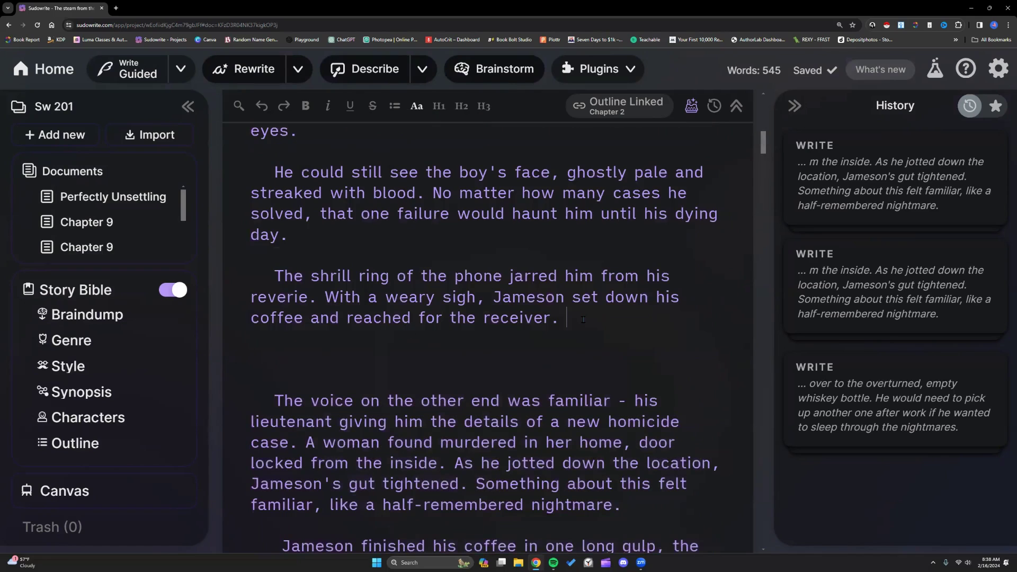
key("Down")
left_click(187, 73)
left_click(161, 275)
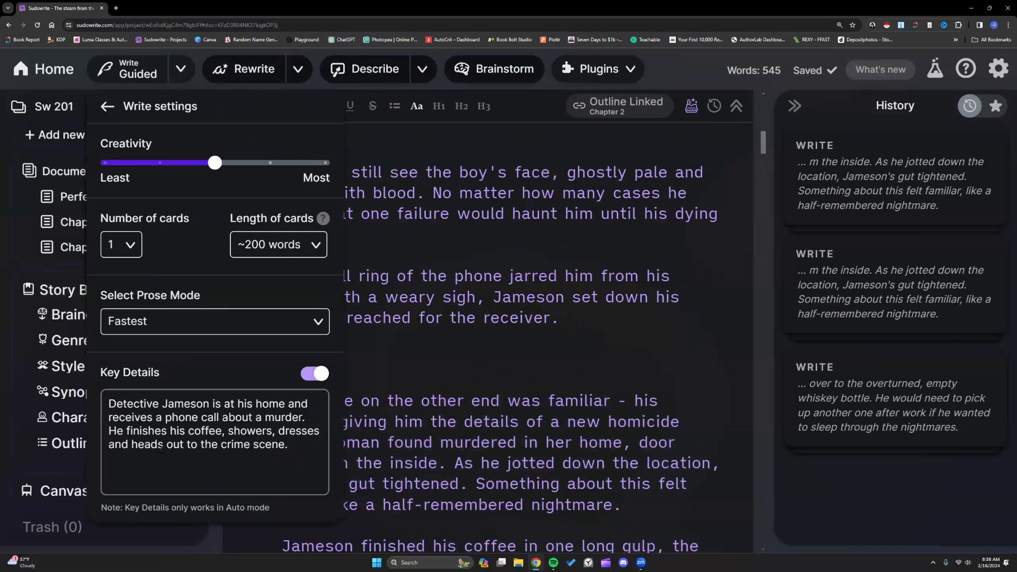
left_click_drag(105, 403, 291, 448)
left_click(291, 450)
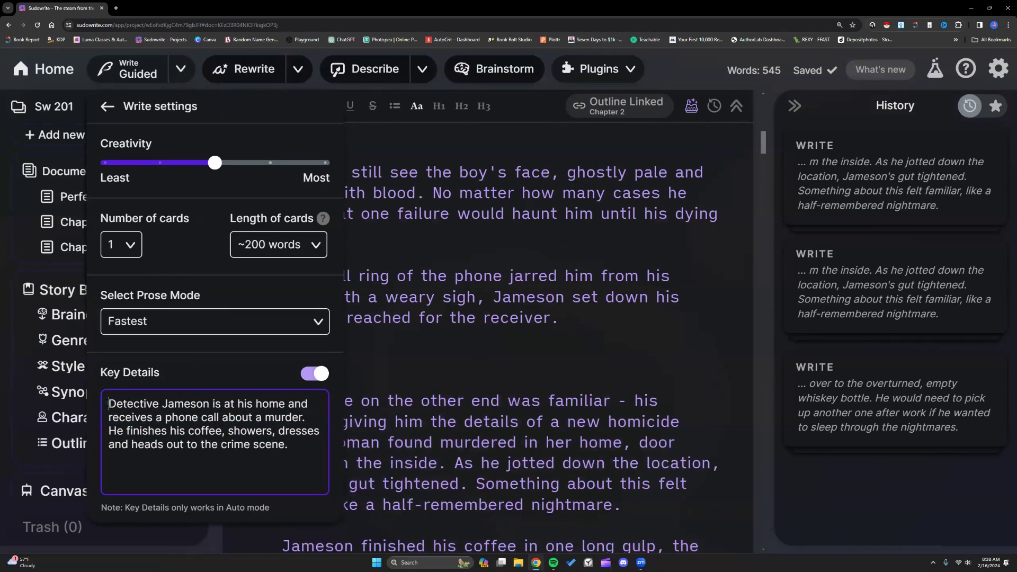
left_click_drag(108, 404, 303, 419)
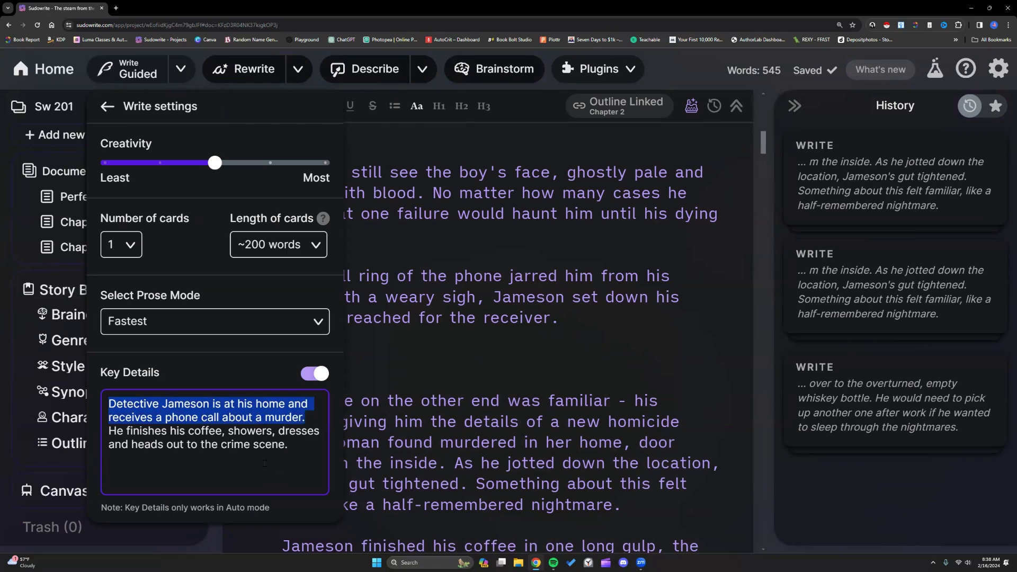
left_click(109, 431)
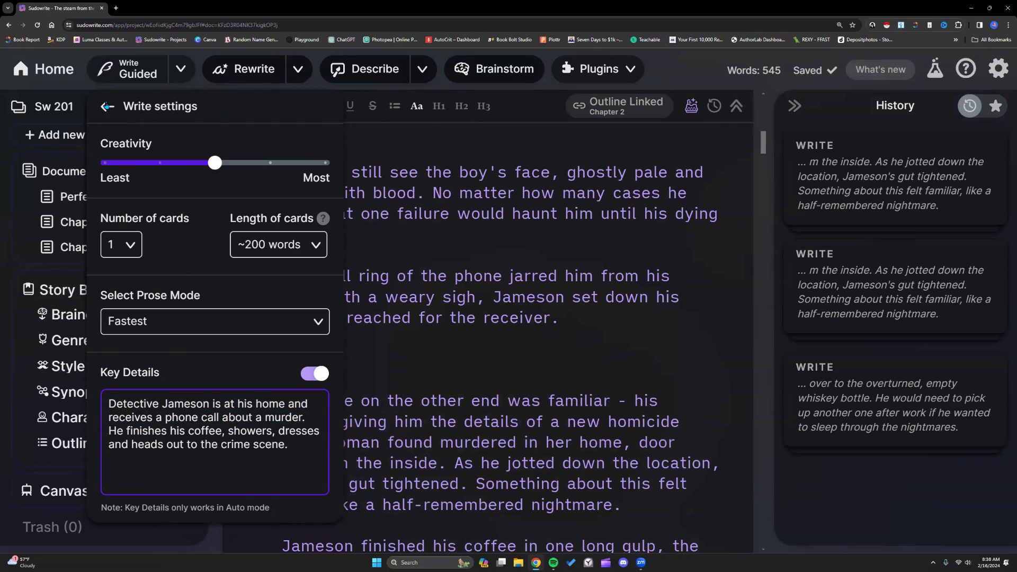
left_click(116, 112)
left_click(436, 359)
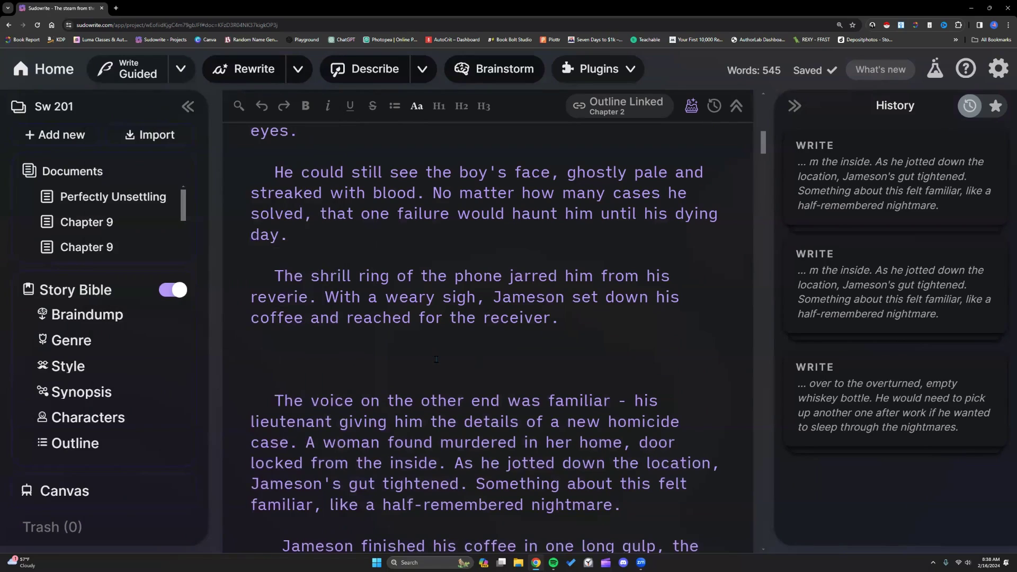
scroll(436, 359, "down", 4)
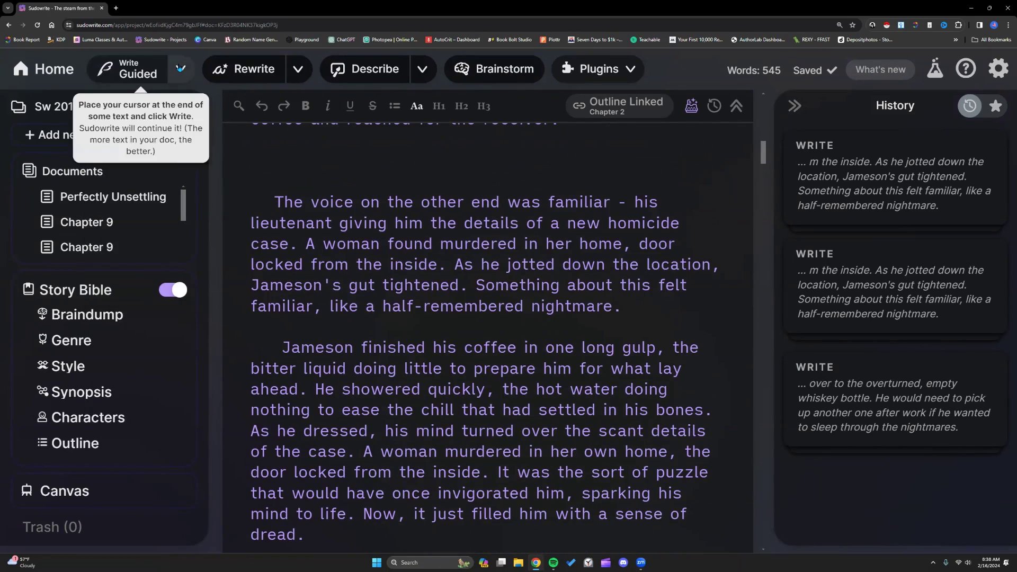
left_click(180, 69)
left_click(167, 270)
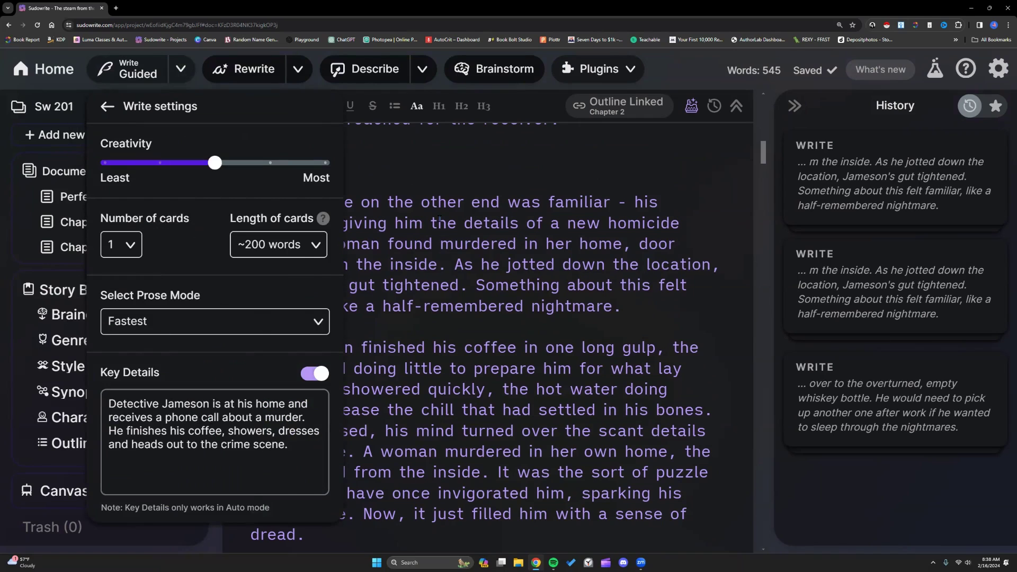
left_click_drag(439, 221, 561, 285)
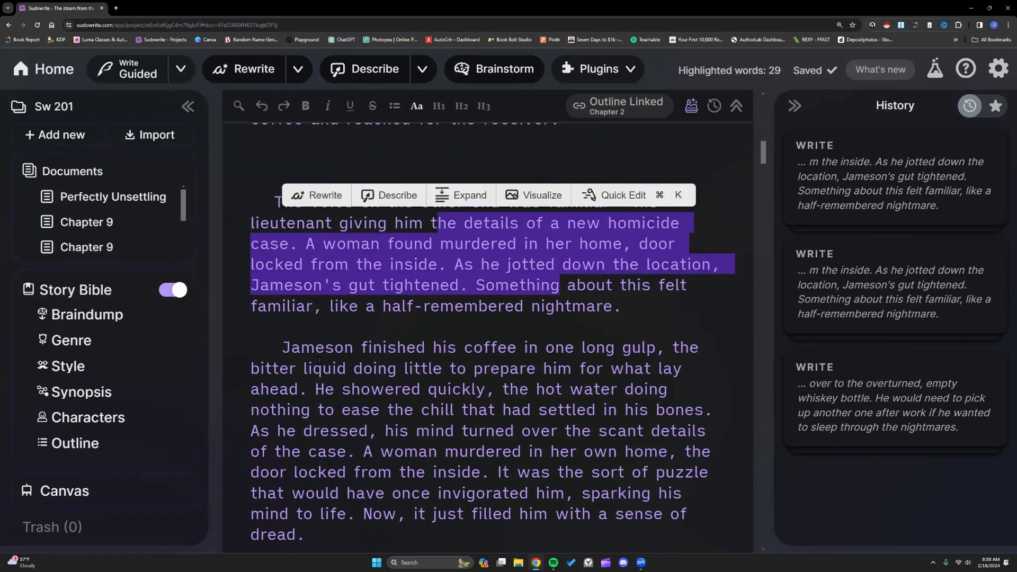
scroll(319, 360, "down", 1)
scroll(320, 355, "down", 1)
left_click(320, 351)
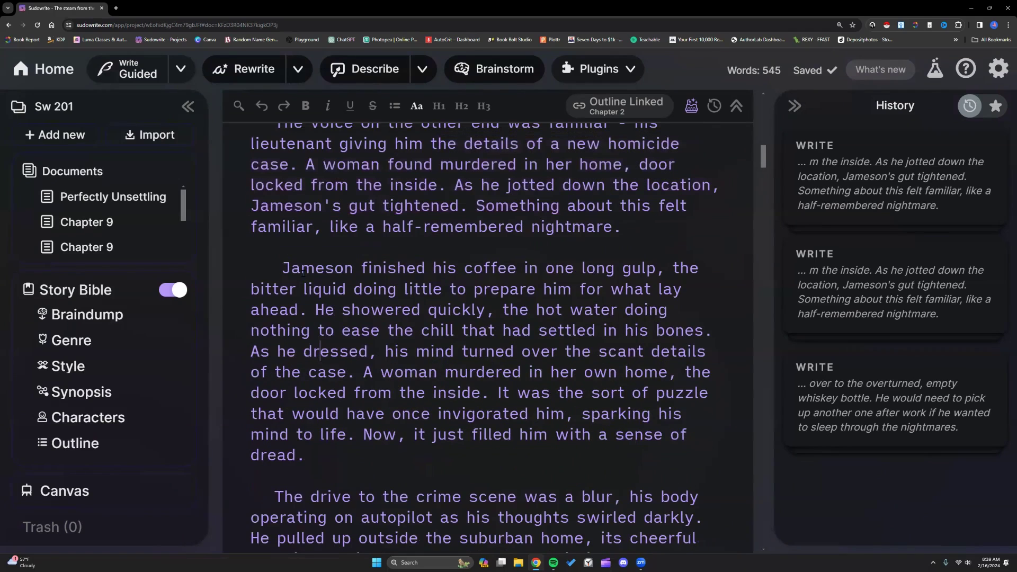
left_click_drag(300, 268, 543, 289)
left_click(403, 327)
left_click_drag(428, 310, 361, 356)
left_click(338, 351)
scroll(362, 371, "down", 2)
left_click(363, 394)
scroll(362, 394, "down", 3)
left_click_drag(275, 297, 559, 319)
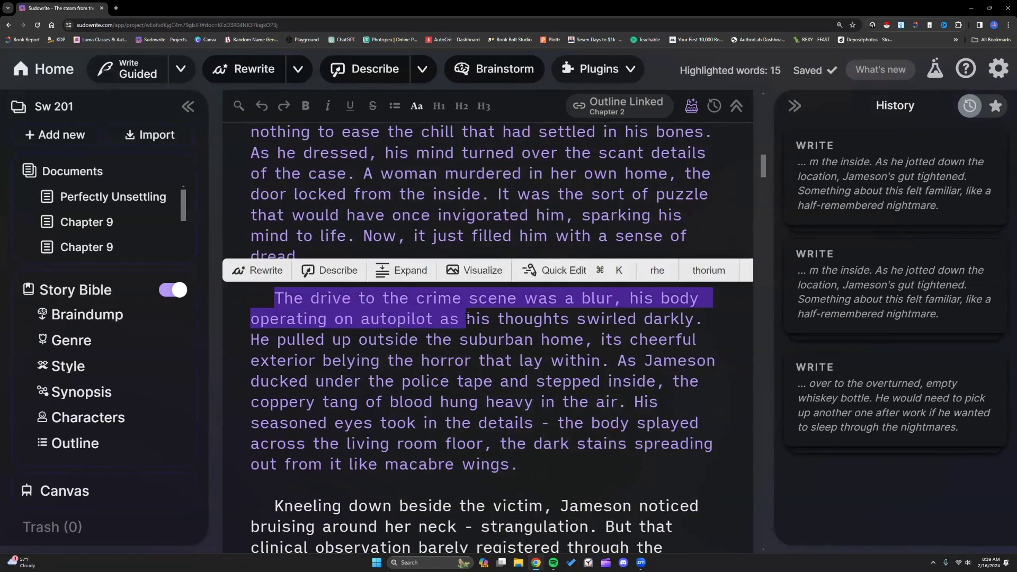
left_click(526, 464)
scroll(503, 381, "down", 3)
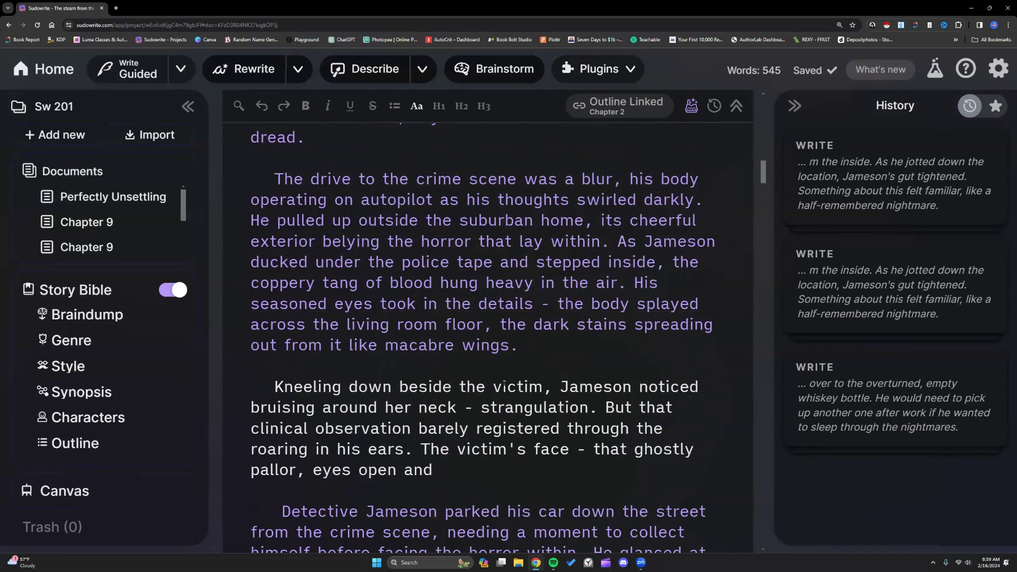
scroll(502, 381, "down", 2)
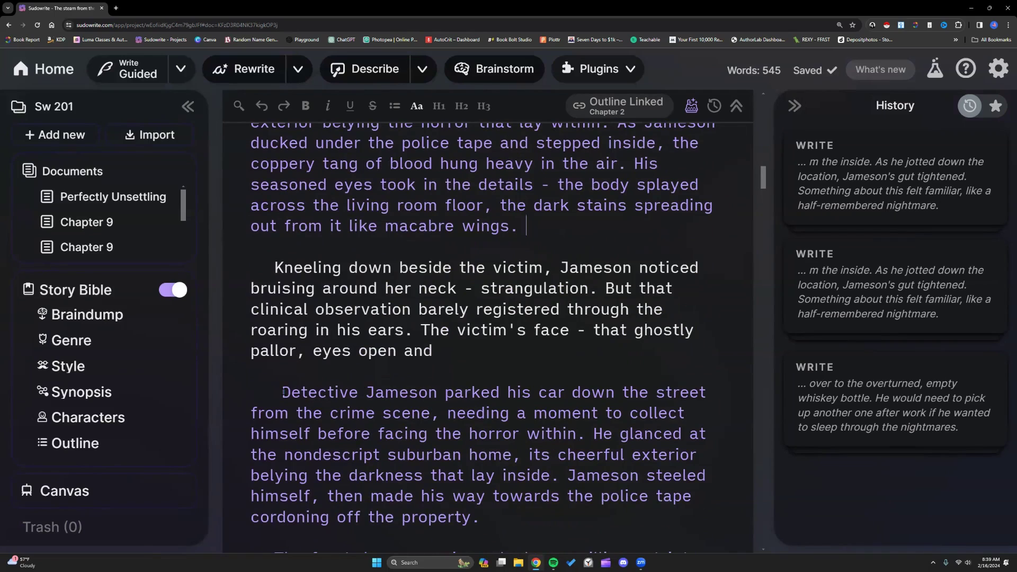
left_click_drag(283, 393, 520, 445)
left_click(518, 268)
scroll(494, 327, "up", 3)
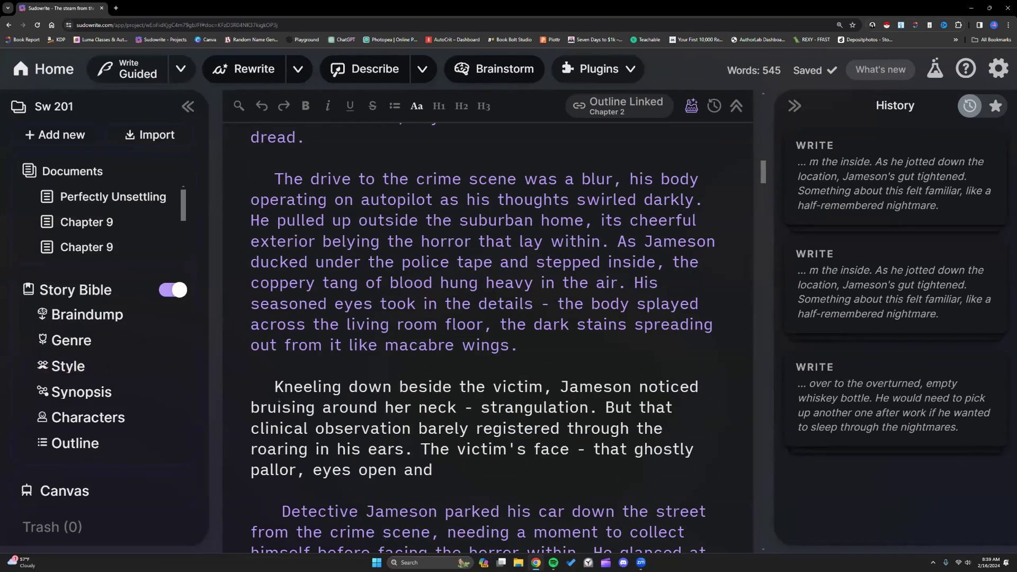
Review the Act 1 outline, highlighting Chapter 3's Jameson meets Samantha points
left_click(92, 448)
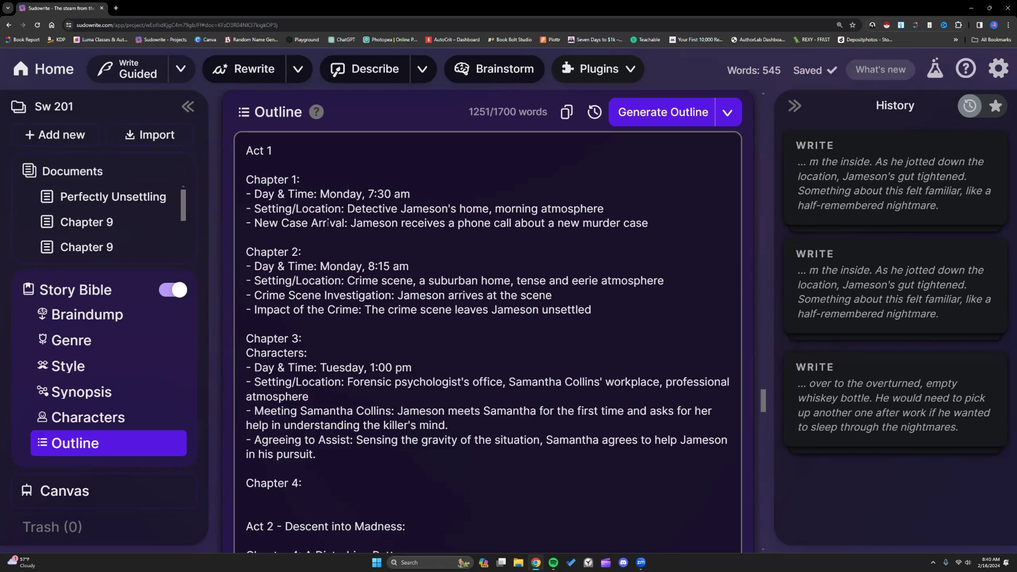
scroll(394, 240, "down", 3)
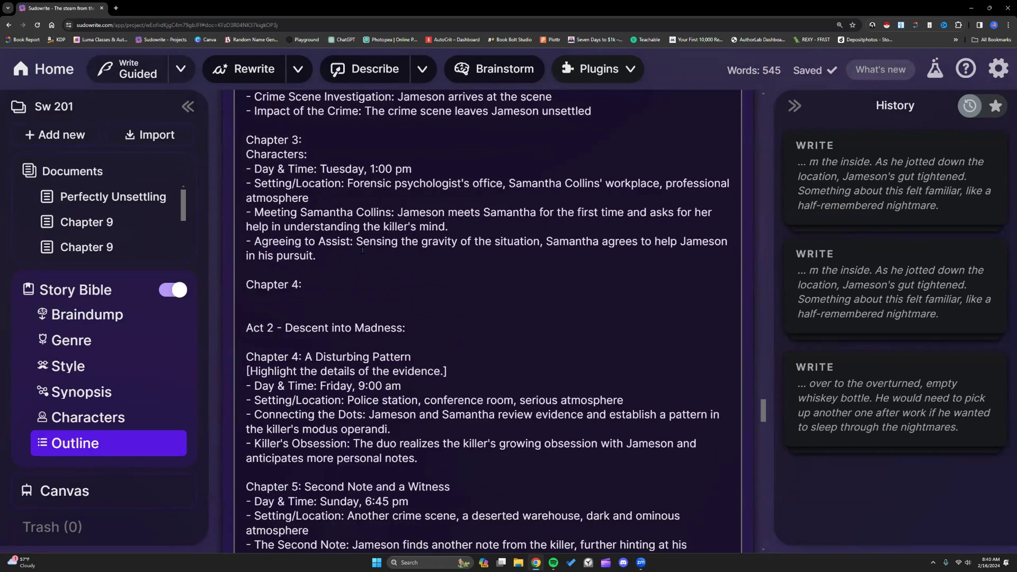
scroll(362, 250, "up", 1)
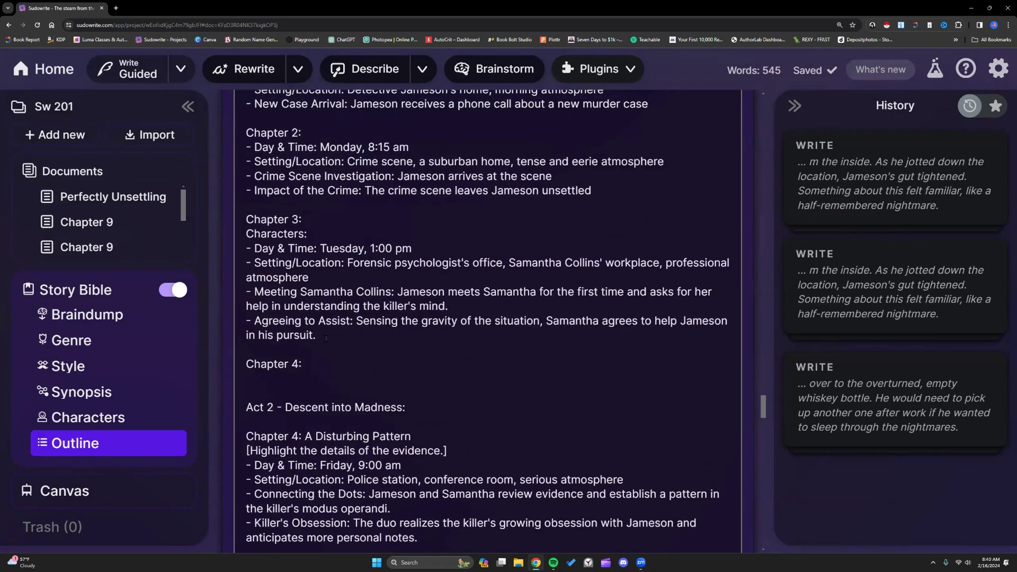
left_click(326, 339)
left_click_drag(326, 338, 253, 292)
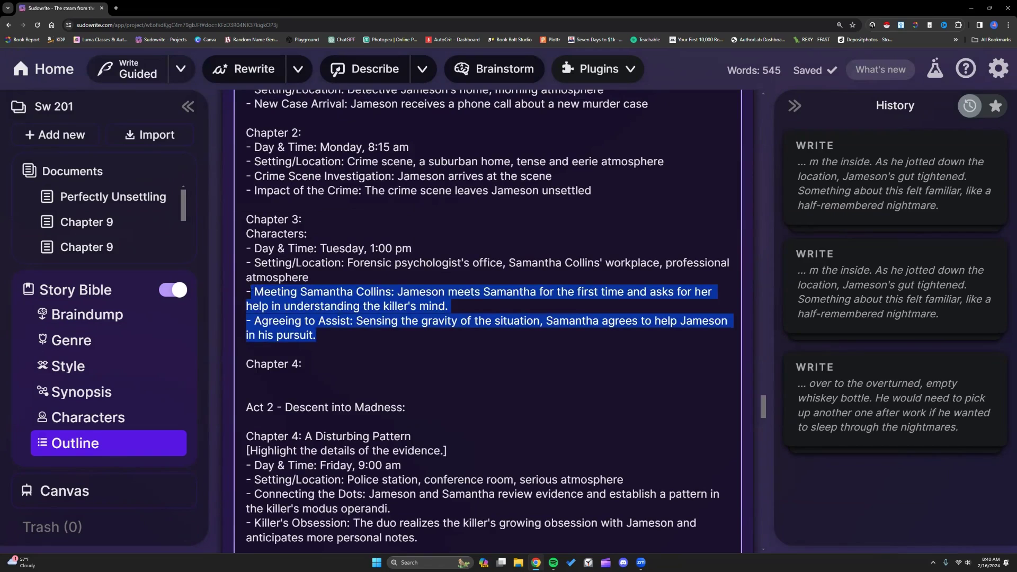
scroll(289, 282, "up", 2)
left_click_drag(591, 309, 364, 310)
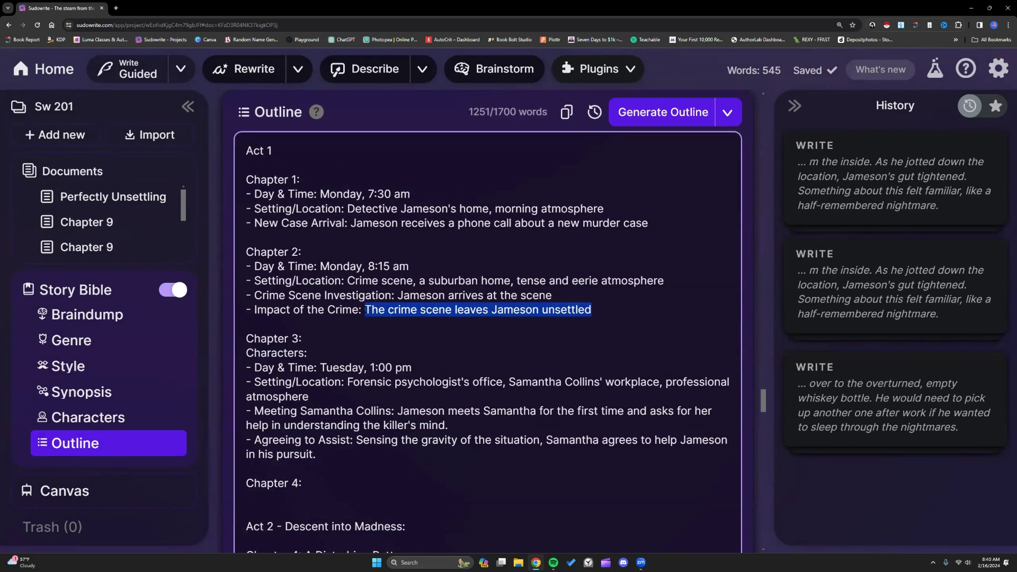
scroll(358, 320, "down", 3)
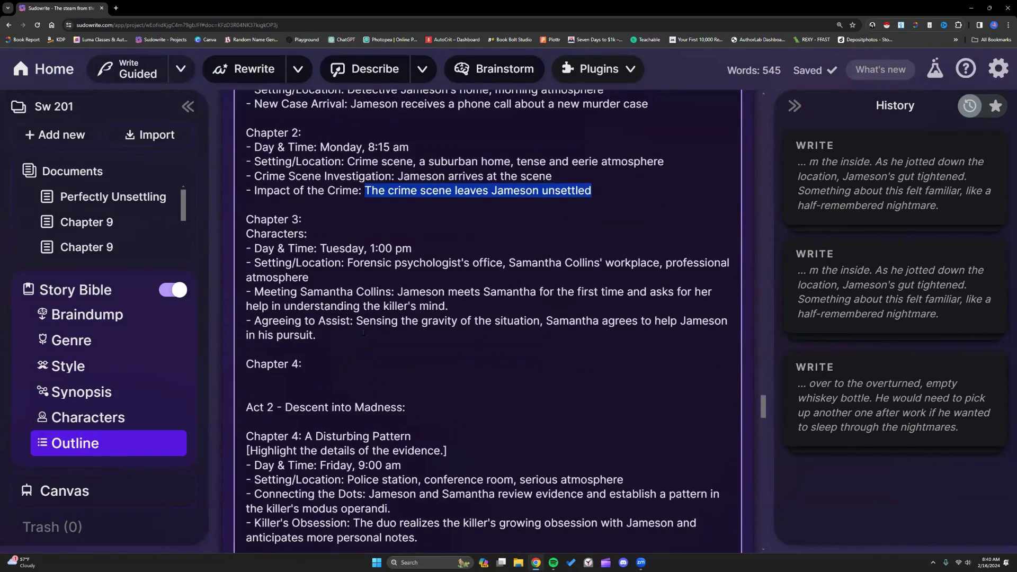
left_click(347, 290)
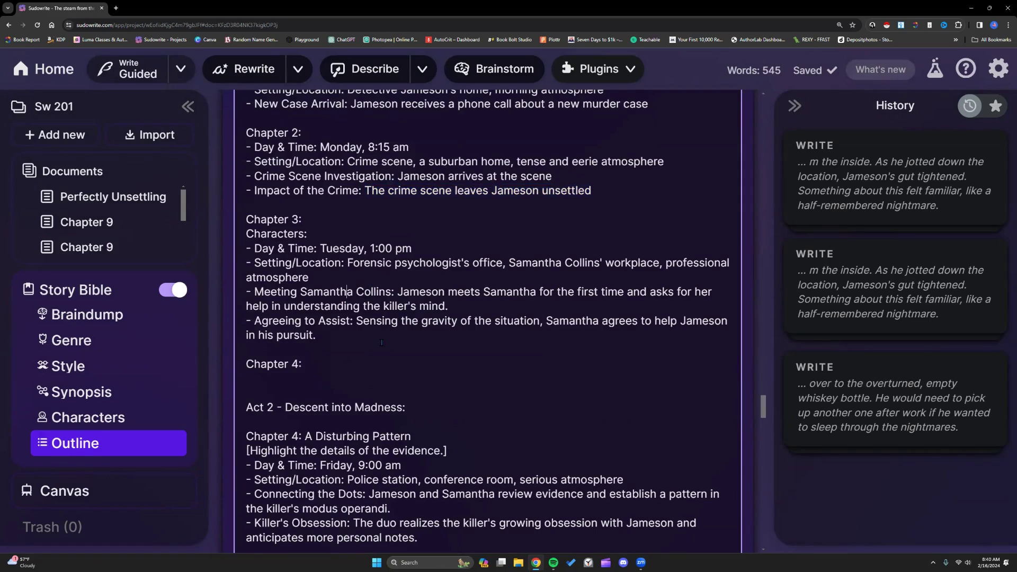
left_click_drag(455, 303, 399, 292)
Review the Chapter 3 outline points, then scroll down the outline toward Chapter 7
left_click(468, 307)
left_click(331, 336, "shift")
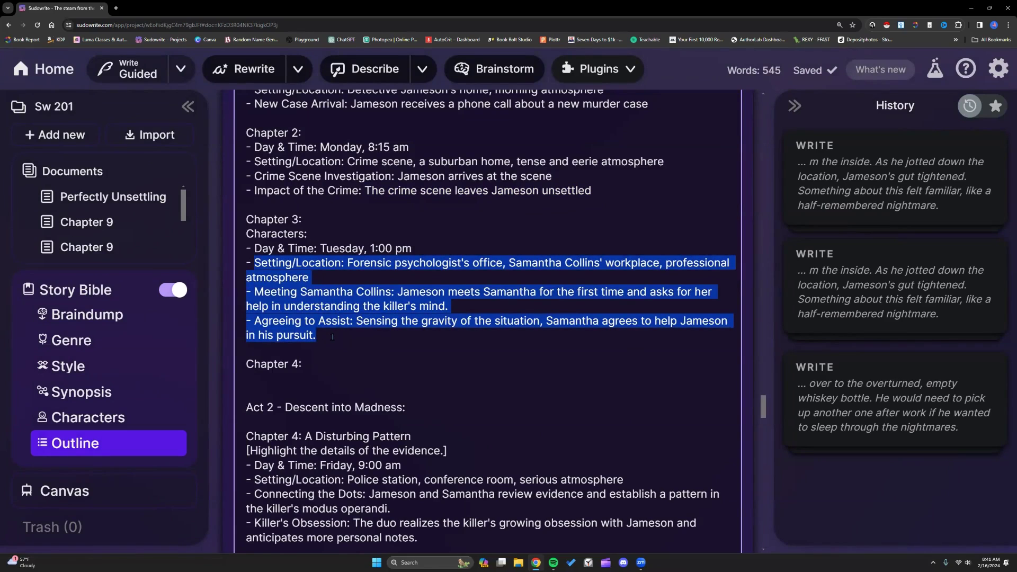
left_click(325, 337)
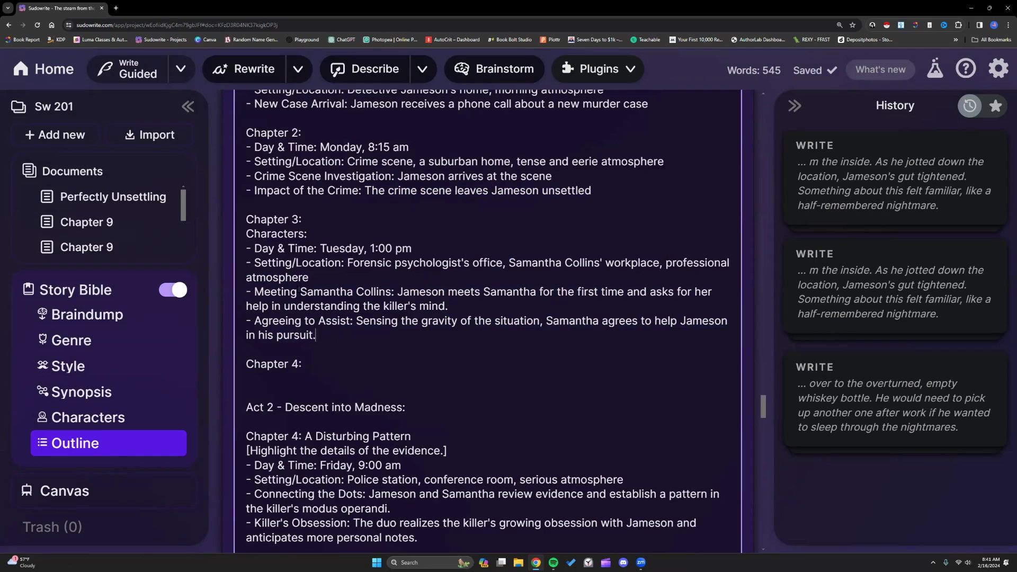
scroll(300, 292, "down", 2)
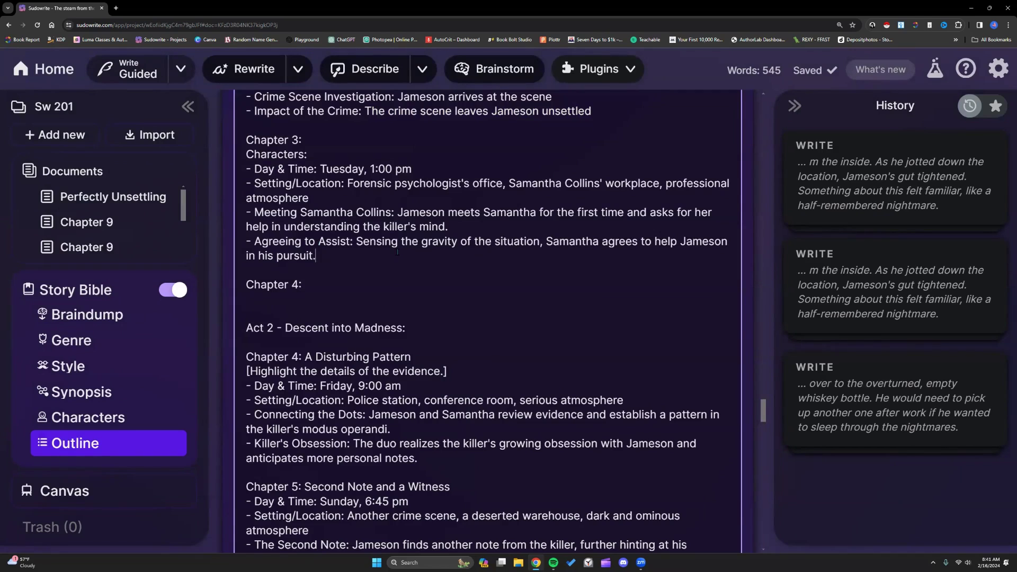
scroll(397, 252, "down", 3)
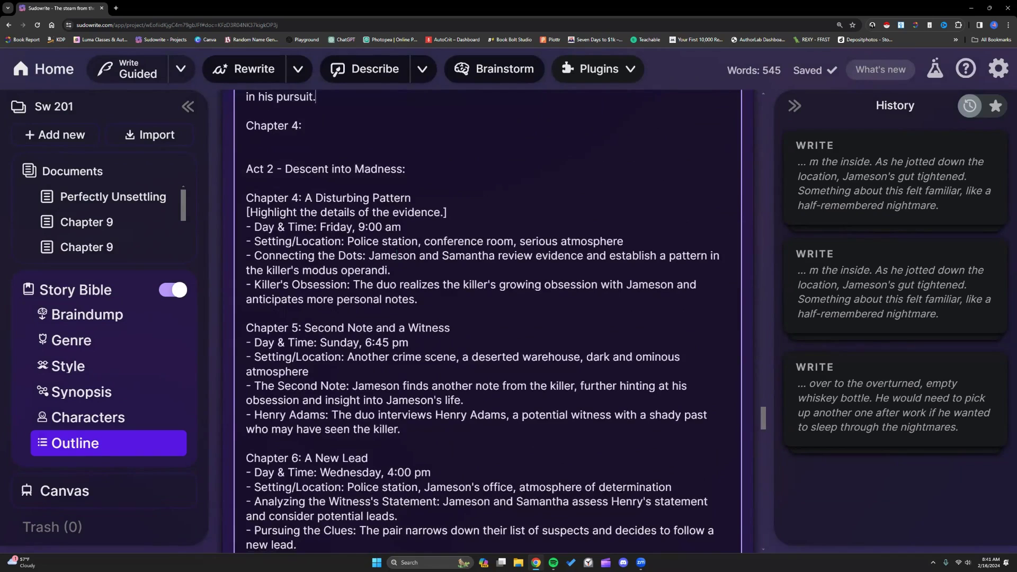
scroll(396, 251, "down", 4)
scroll(396, 252, "down", 1)
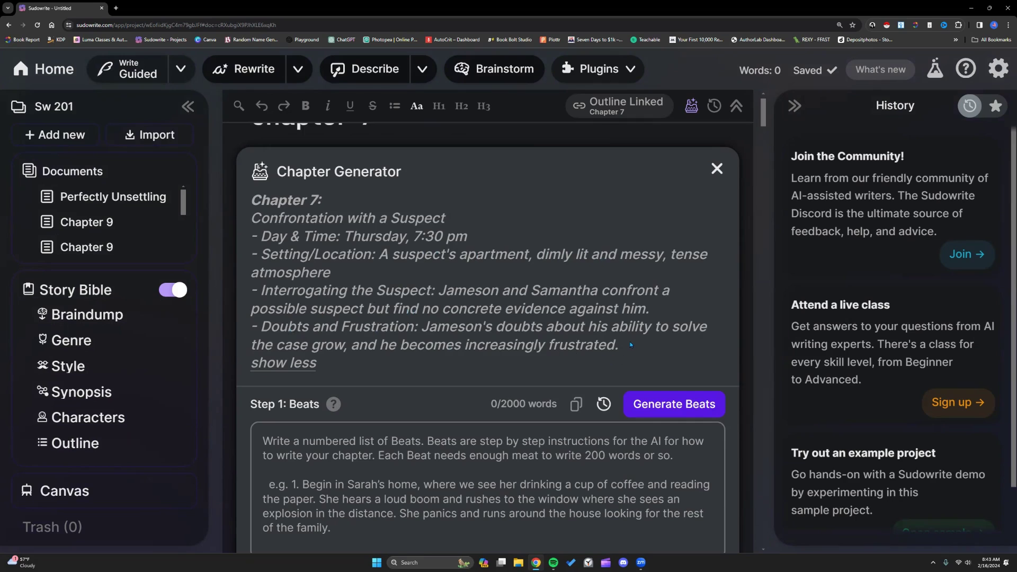
Read the Chapter 7 'Doubts and Frustration' beat, then close the Chapter Generator
left_click_drag(631, 342, 256, 325)
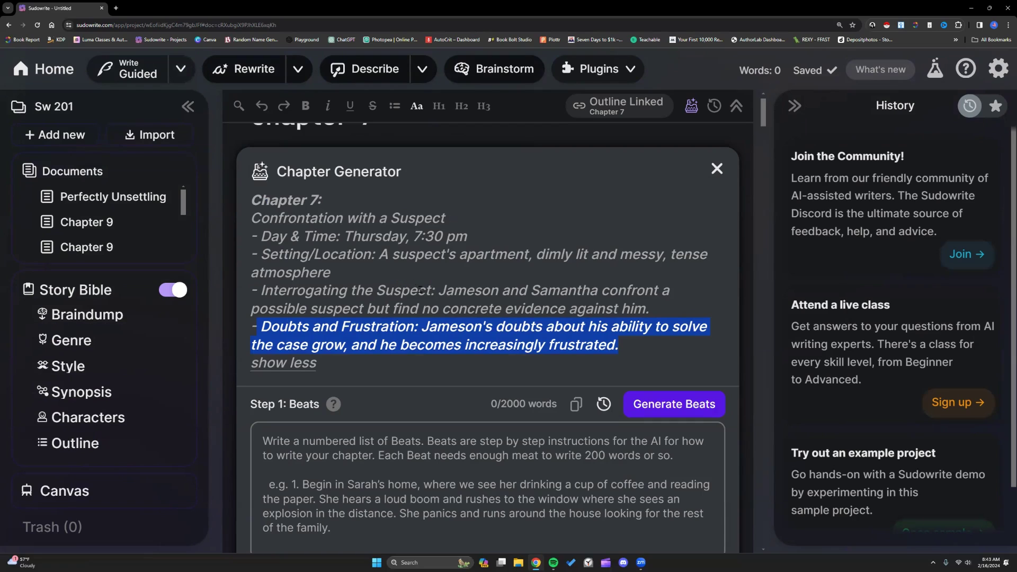
left_click(650, 316)
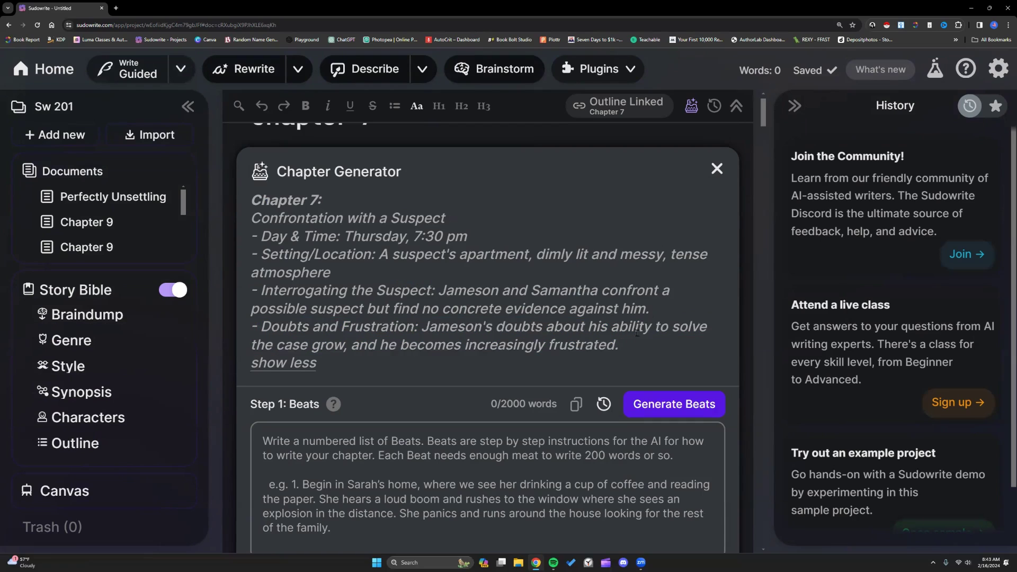
left_click(716, 169)
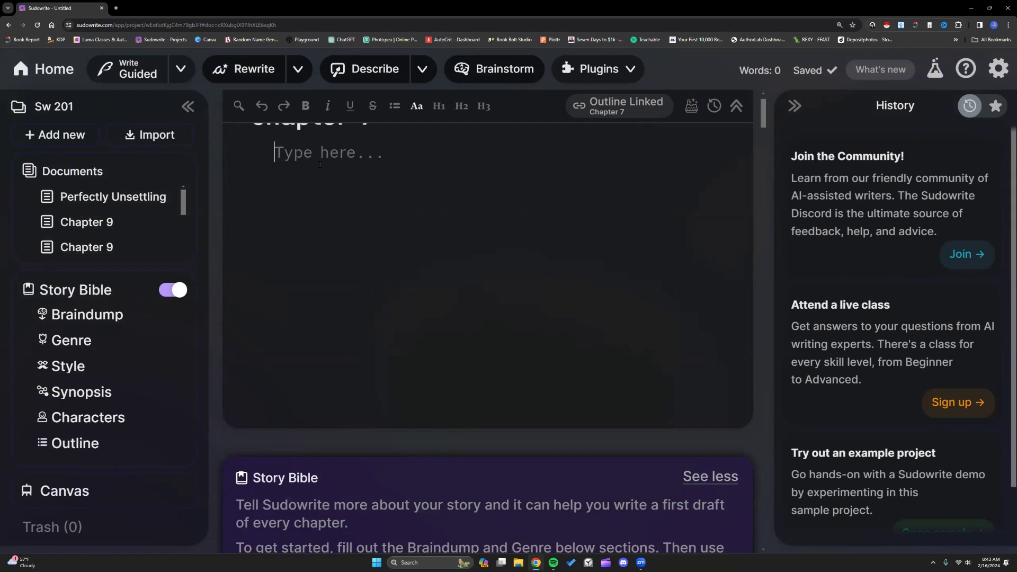
Switch the Write mode to Key details and generate a passage for Chapter 7
scroll(321, 181, "up", 2)
scroll(320, 182, "up", 3)
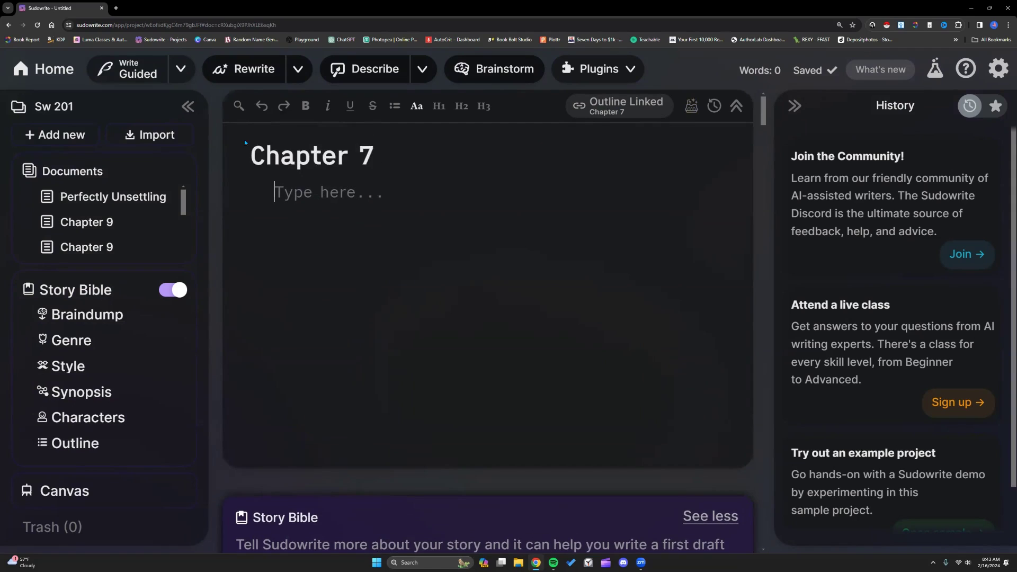
left_click(185, 75)
left_click(182, 121)
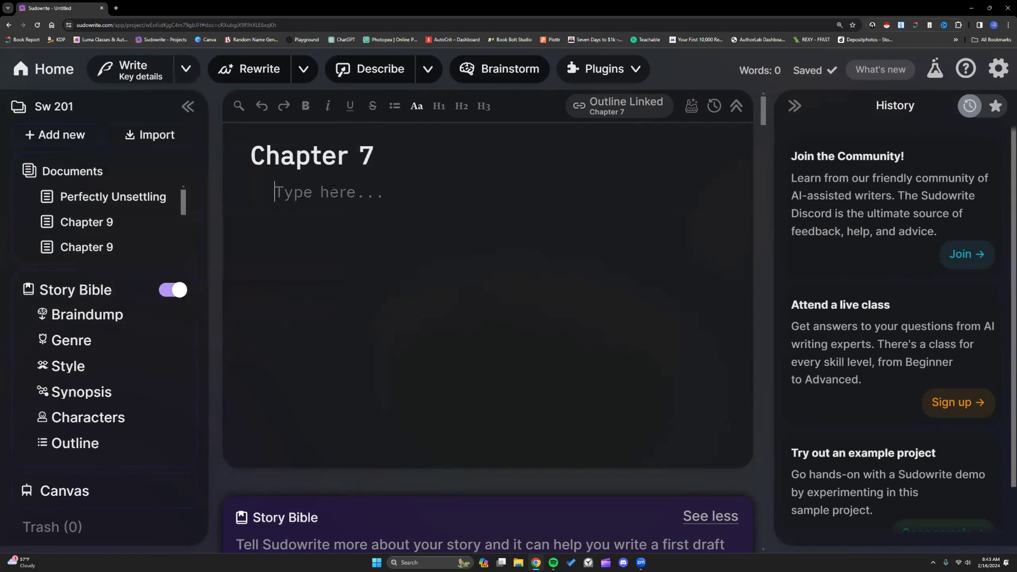
left_click(129, 73)
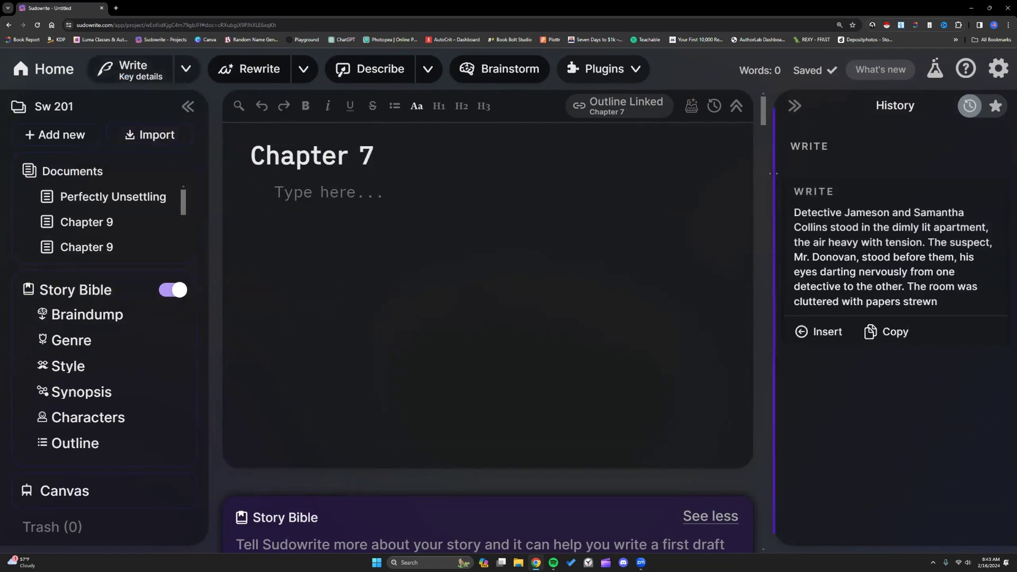
Widen the History panel to read the suspect-questioning passage, then restore the editor width
left_click_drag(775, 173, 497, 172)
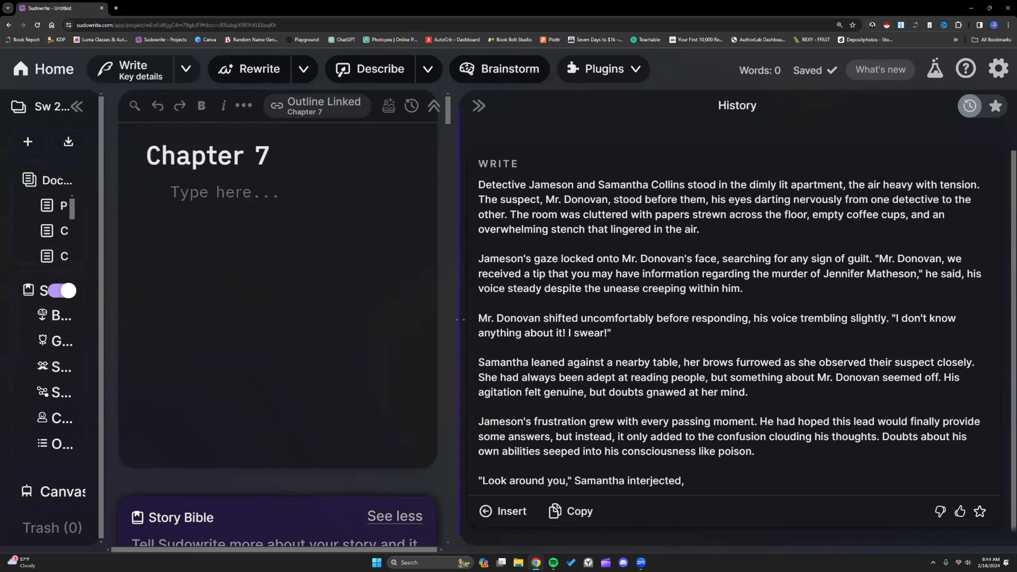
left_click_drag(459, 319, 773, 320)
left_click(254, 200)
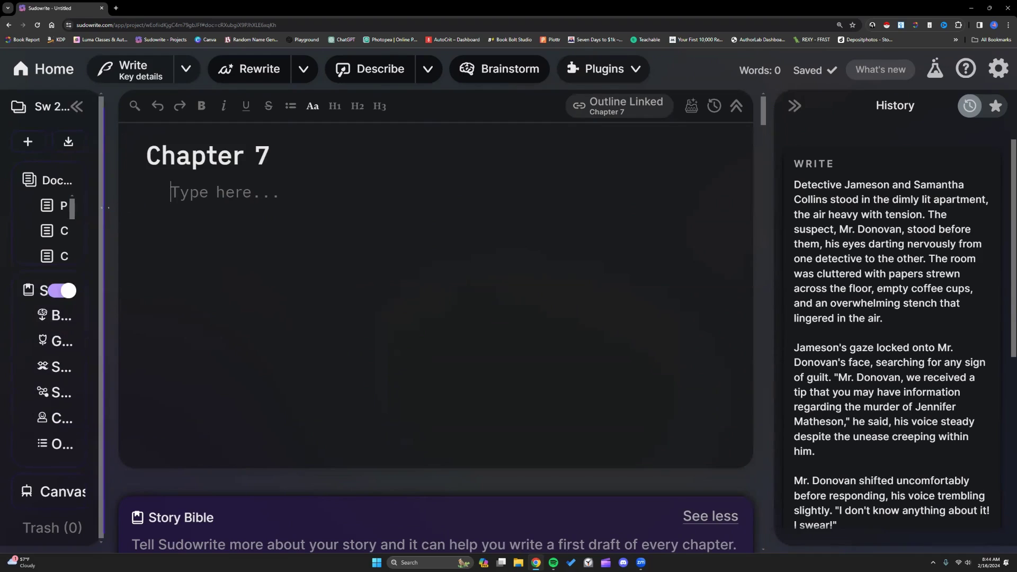
Restore the full-width sidebar and expand the Chapter 7 outline in the Chapter Generator
left_click_drag(103, 208, 223, 208)
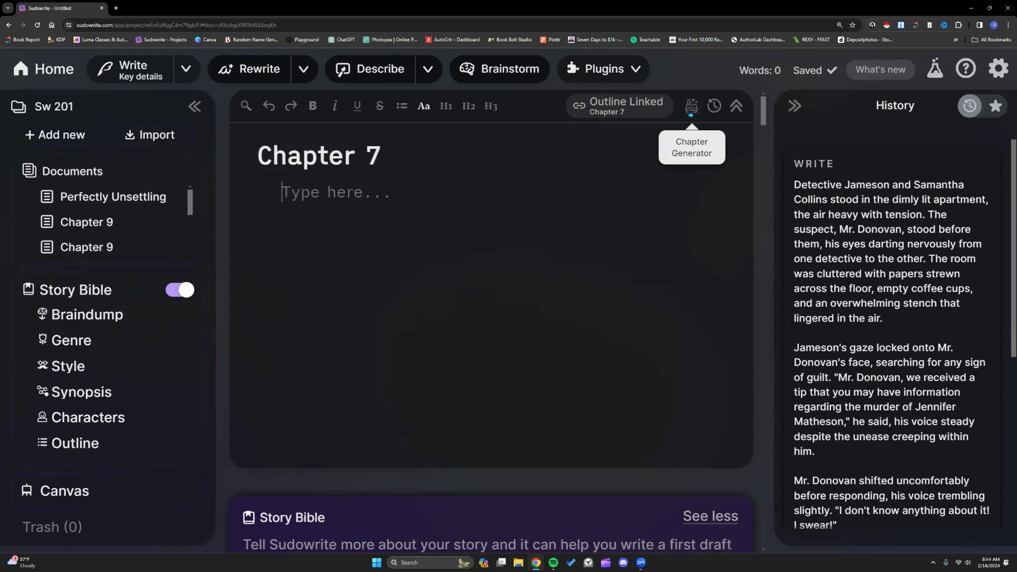
left_click(692, 108)
left_click(289, 292)
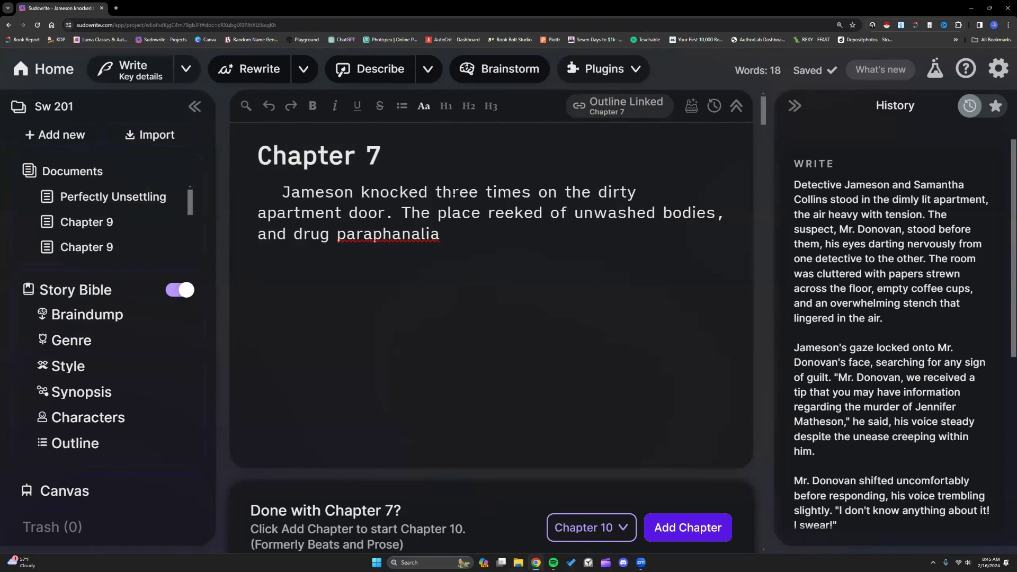
Correct 'paraphanalia' to 'paraphernalia' and finish the sentence with 'littered the walkways.'
right_click(424, 238)
left_click(464, 247)
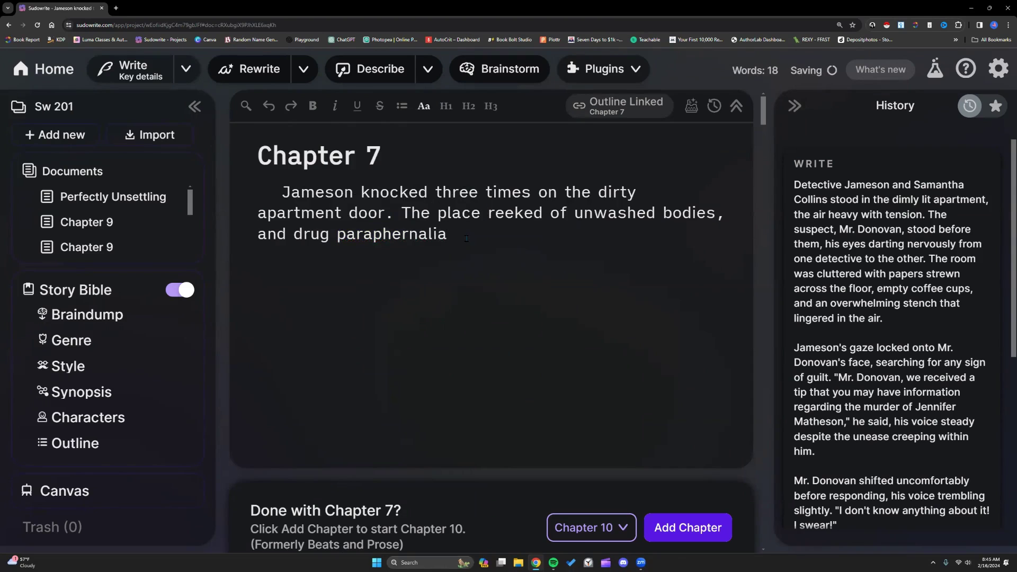
type("littered the walkways.")
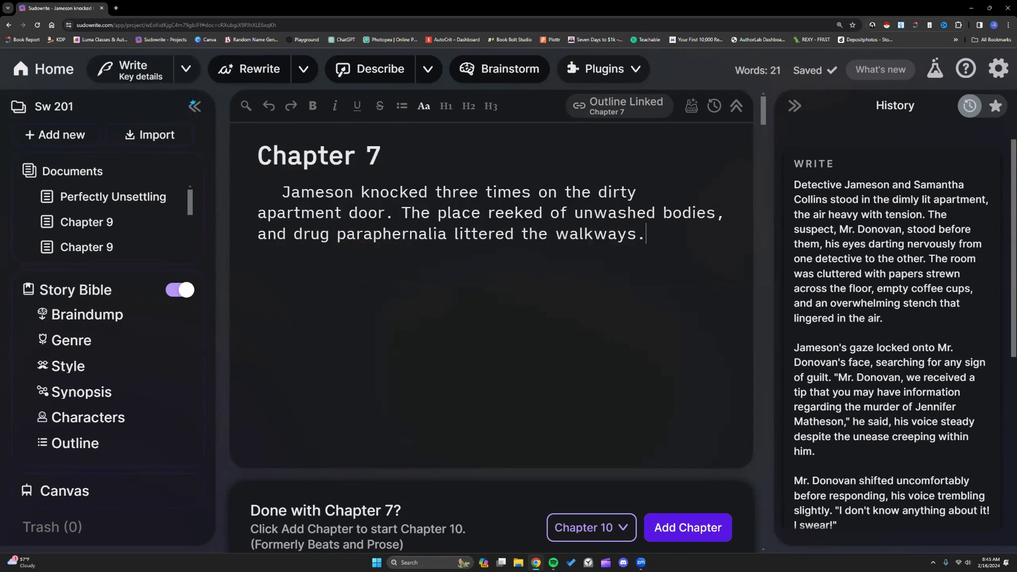
In Write settings, clear the Key Details and choose ~500-word cards with Best Prose mode
left_click(197, 69)
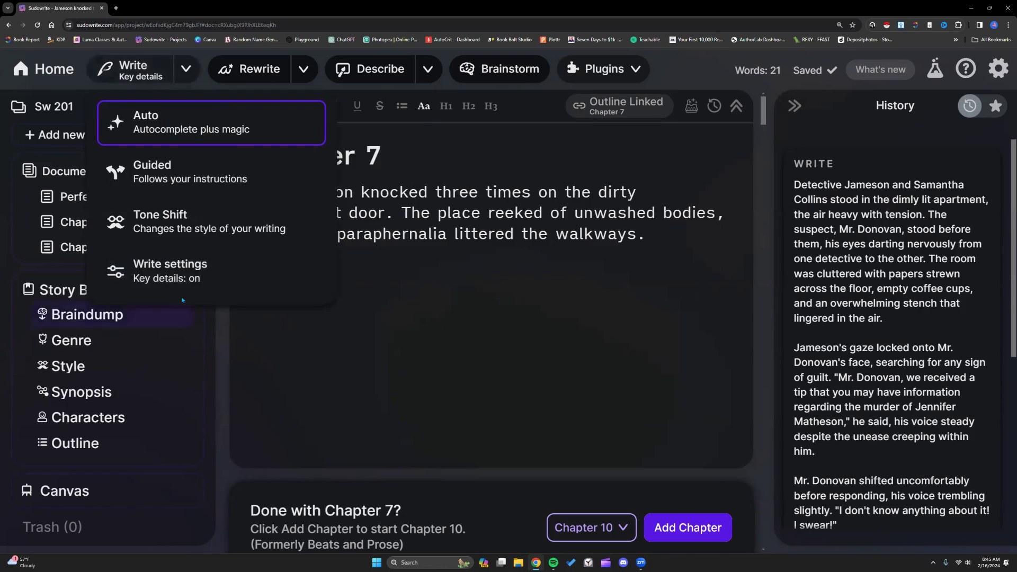
left_click(193, 278)
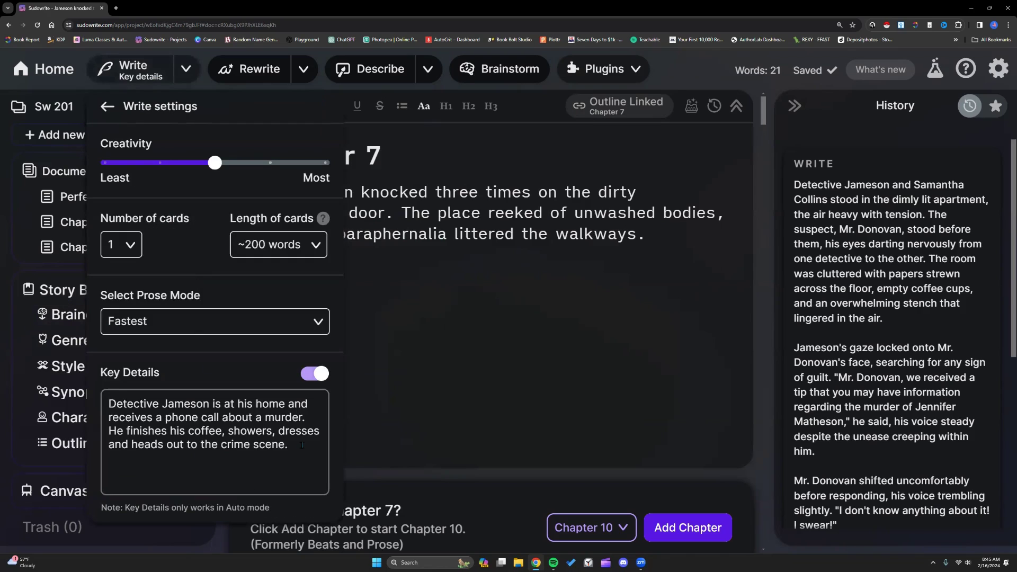
left_click_drag(301, 445, 106, 406)
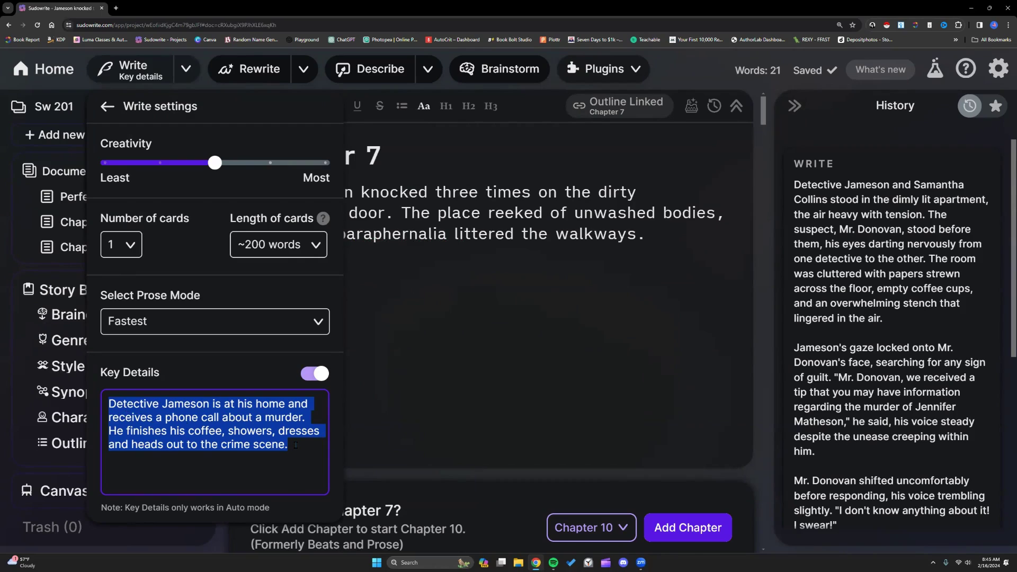
key("BackSpace")
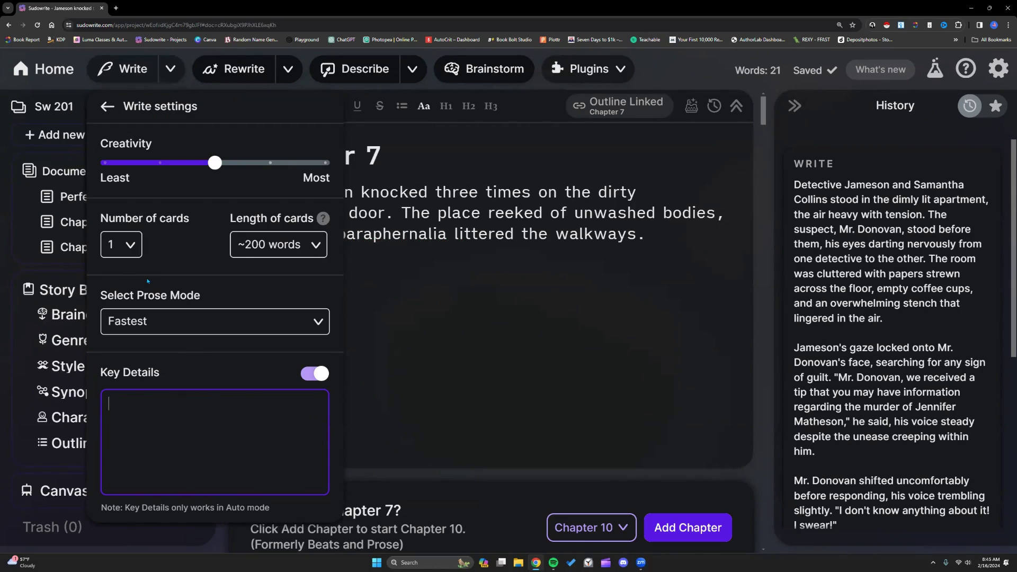
left_click(308, 244)
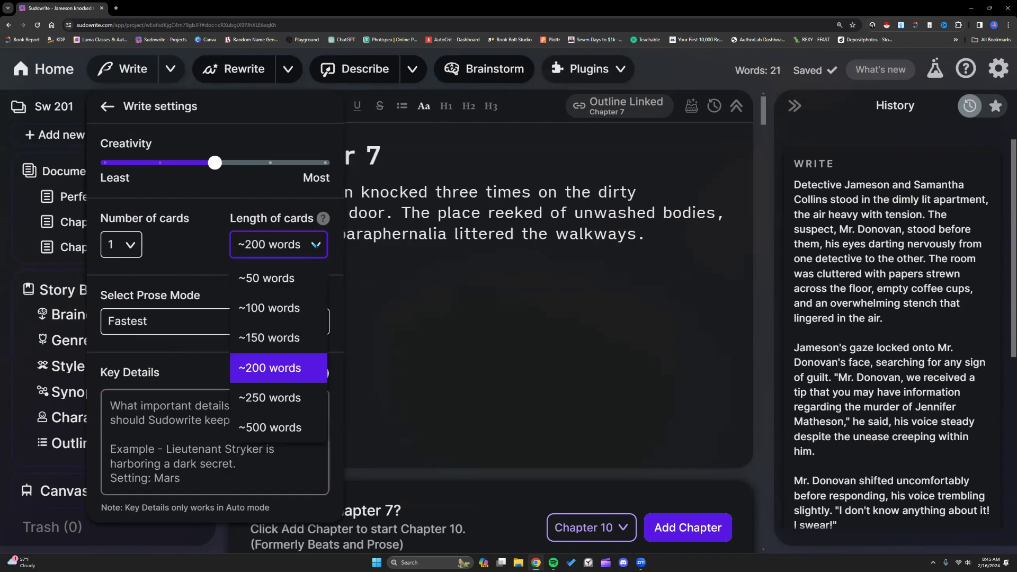
left_click(272, 401)
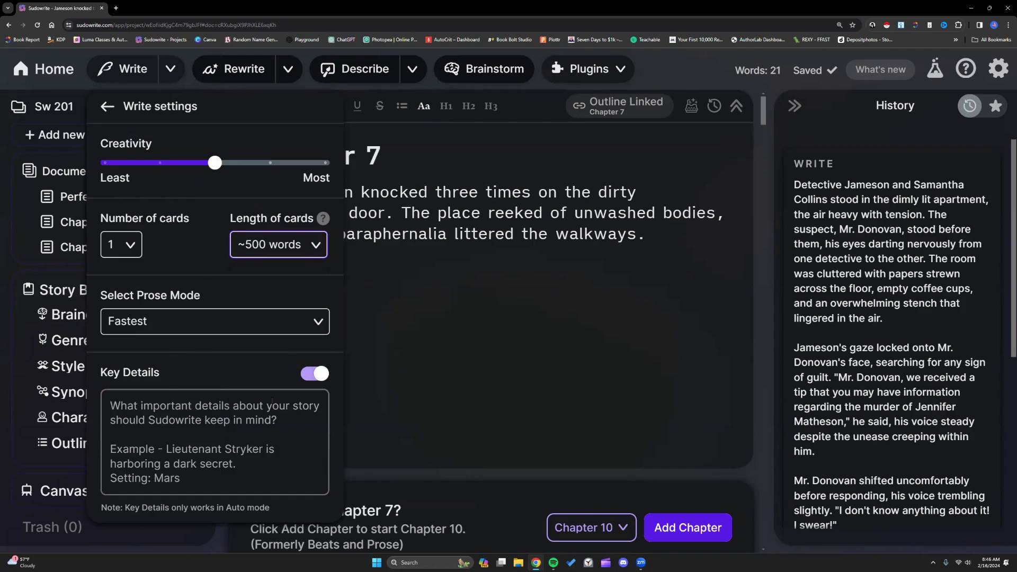
left_click(318, 320)
left_click(173, 260)
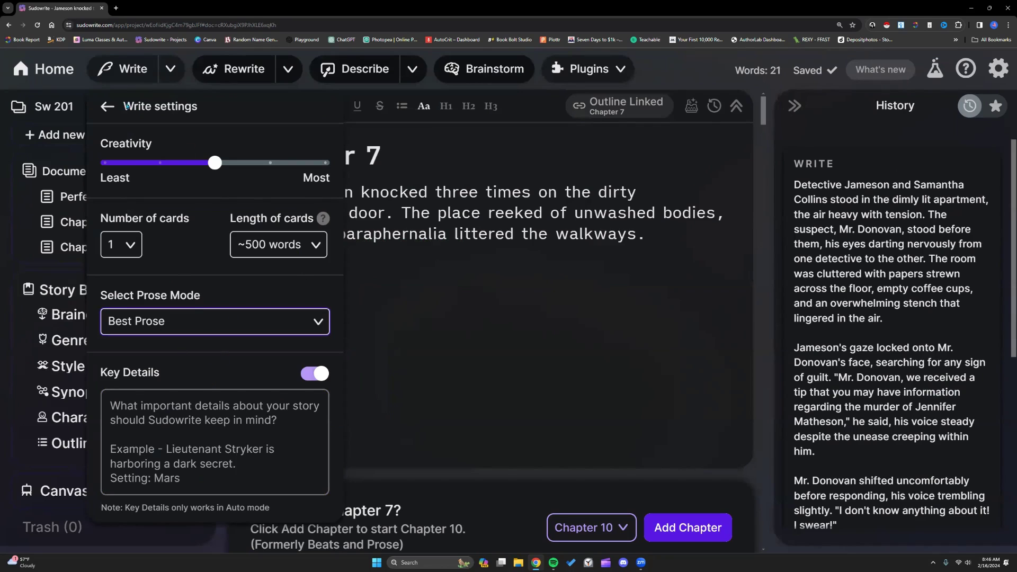
left_click(122, 105)
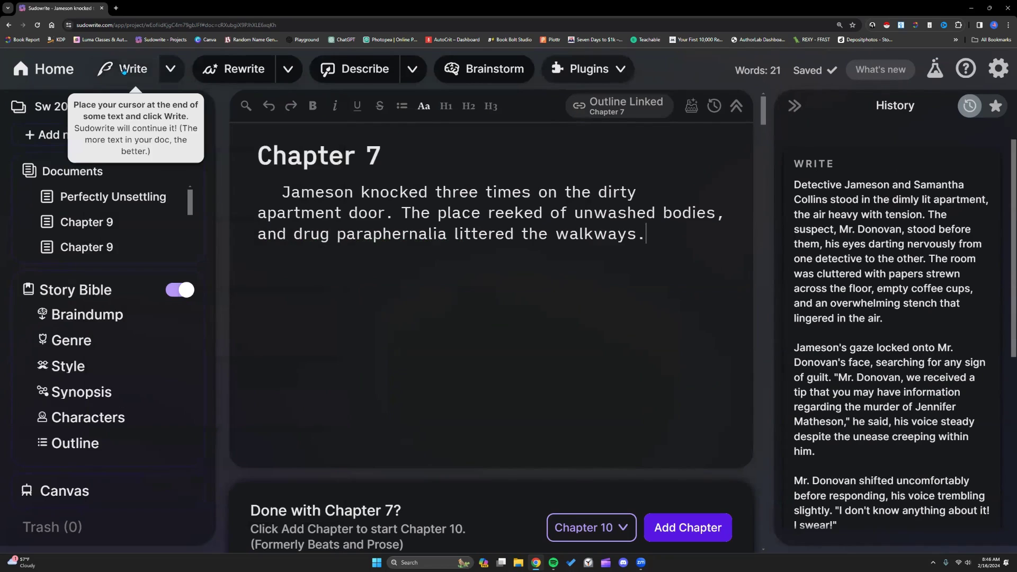
Generate a continuation where Jameson and Samantha question Evan Ritter in his apartment
left_click(124, 71)
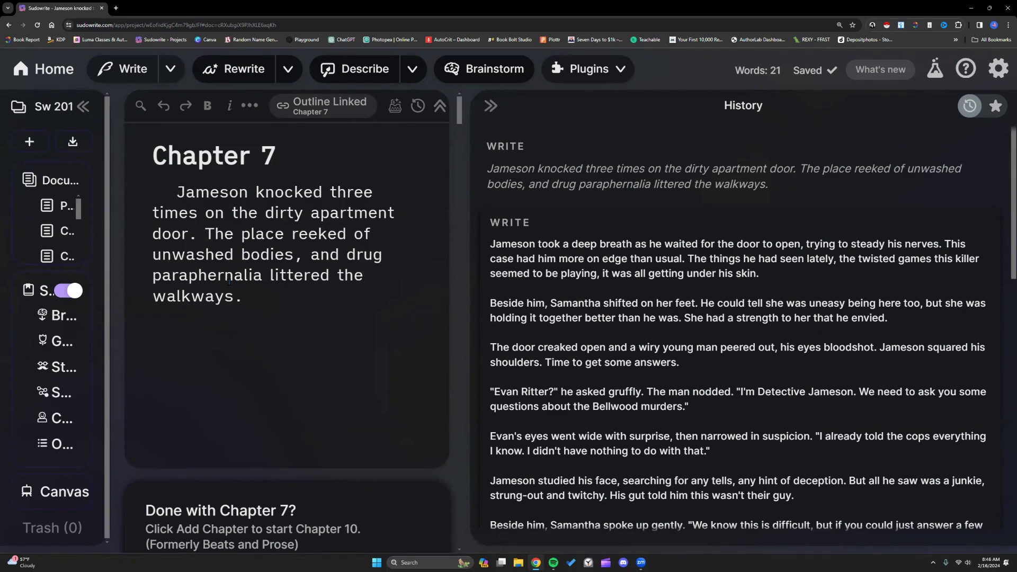
scroll(692, 320, "down", 3)
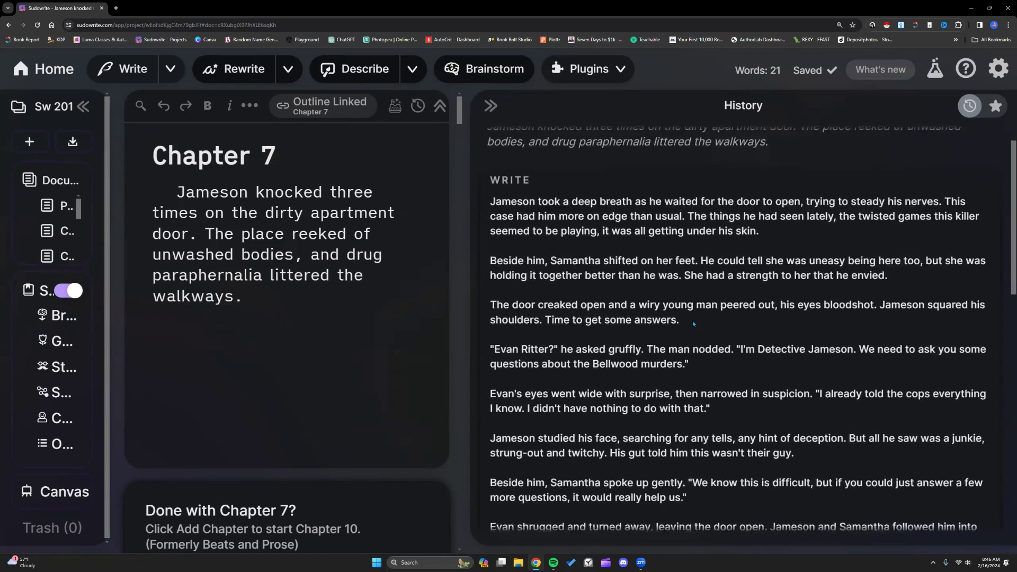
left_click_drag(680, 445, 490, 373)
scroll(496, 285, "up", 1)
Count the new passage's words (327) with the browser extension and scroll through it
left_click_drag(496, 284, 491, 243)
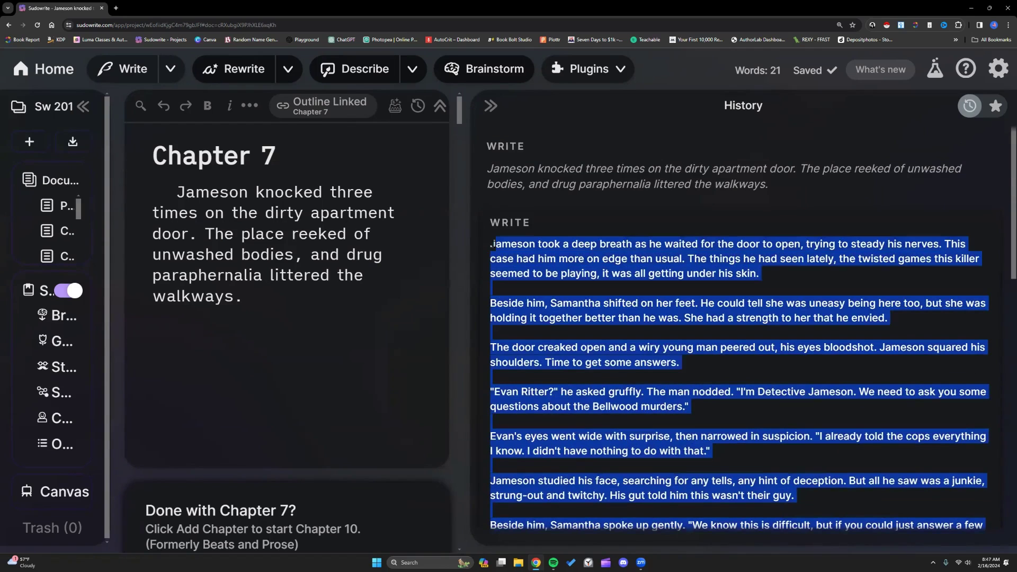
right_click(559, 266)
left_click(596, 345)
left_click(703, 239)
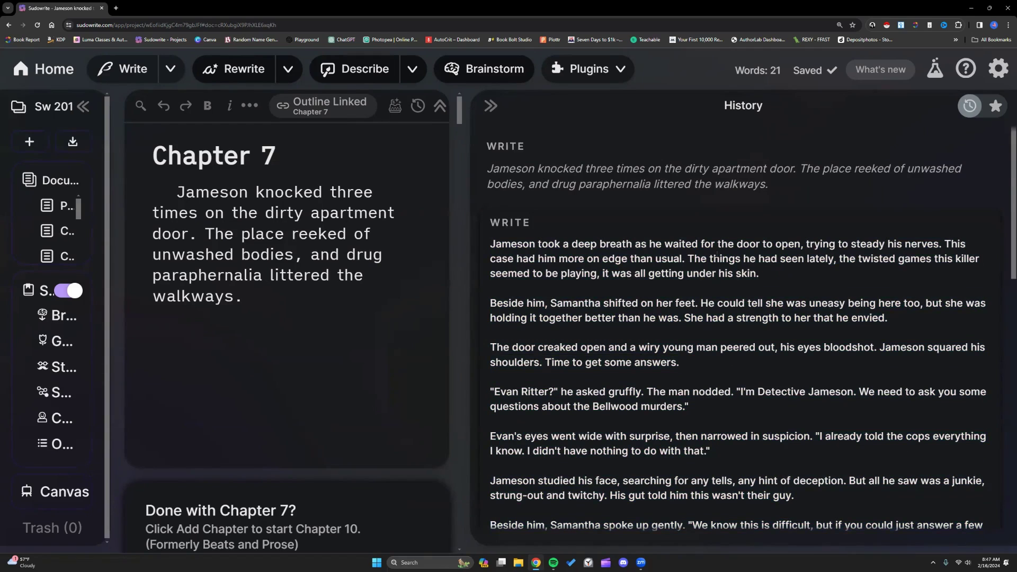
scroll(620, 318, "down", 2)
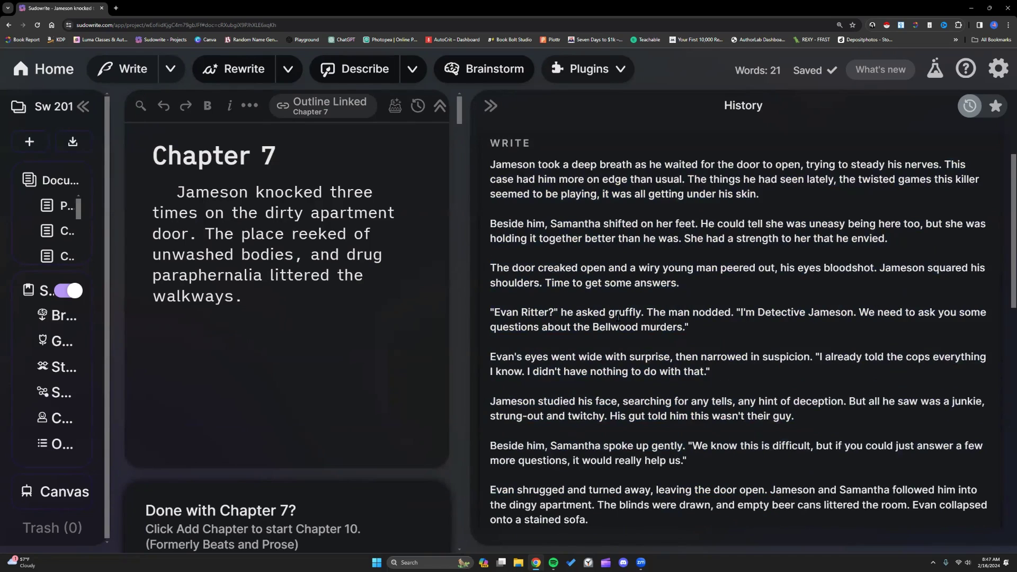
scroll(618, 316, "down", 5)
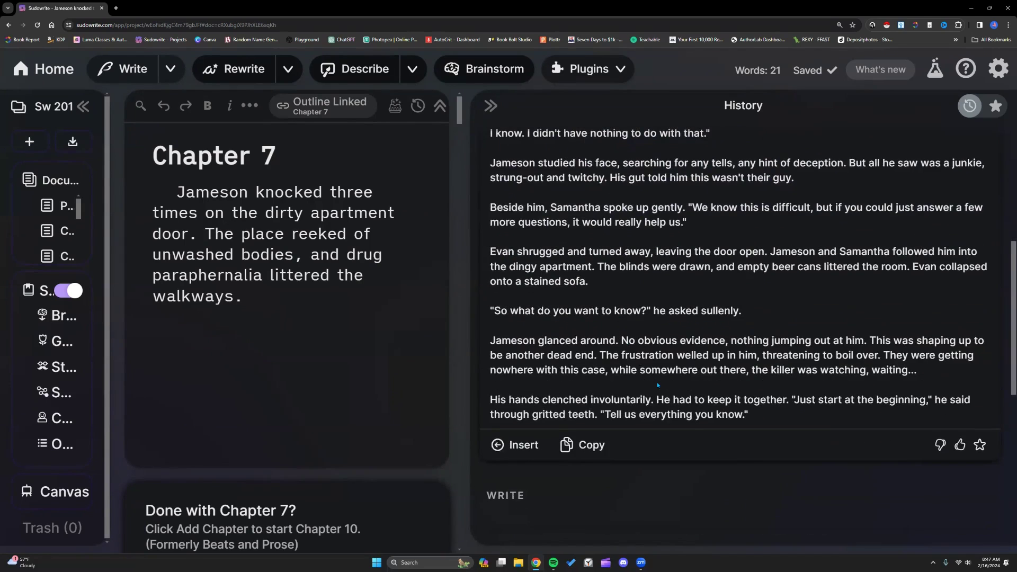
scroll(657, 385, "up", 3)
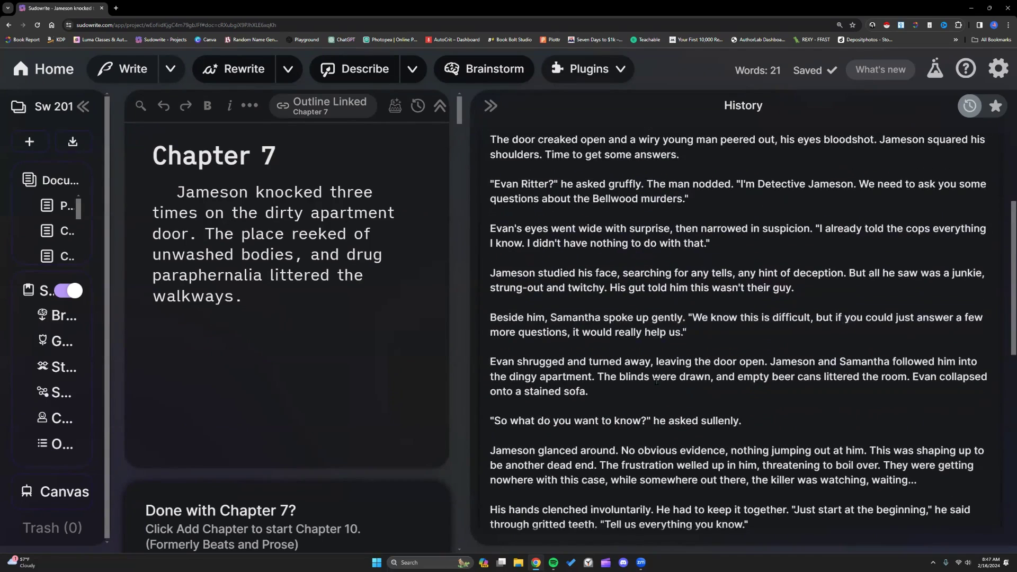
scroll(656, 384, "down", 1)
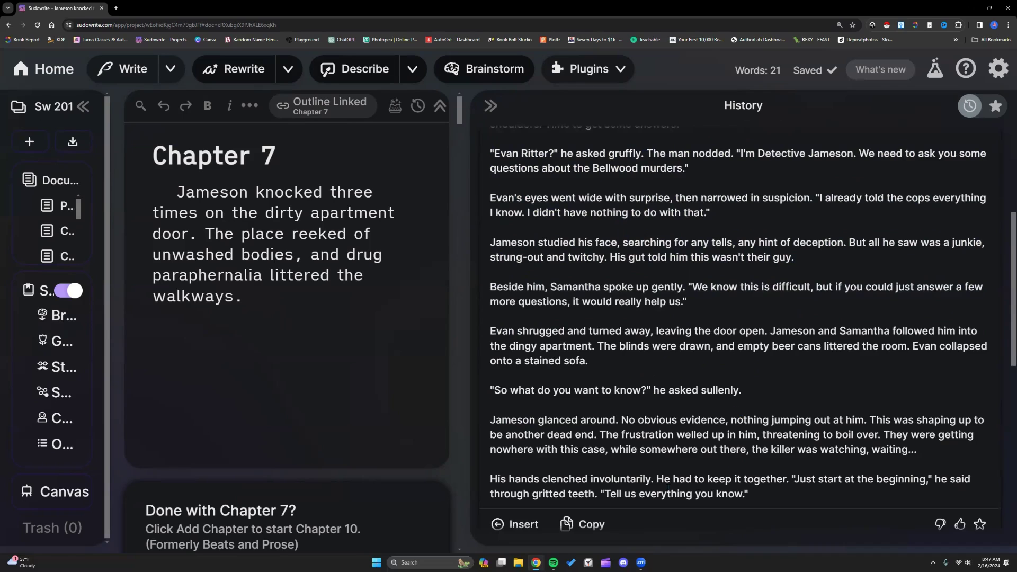
left_click(514, 524)
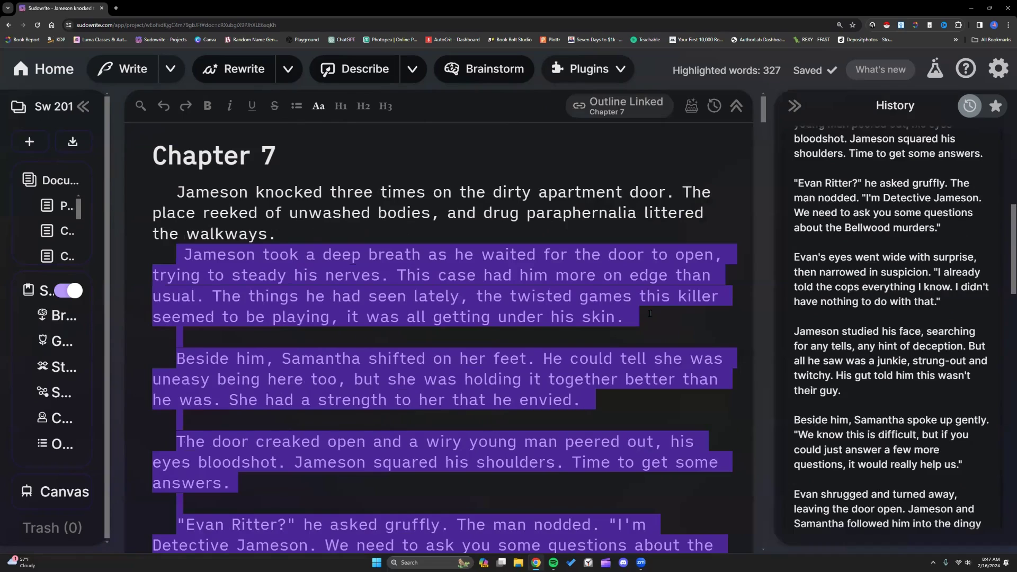
left_click(650, 313)
scroll(649, 313, "down", 10)
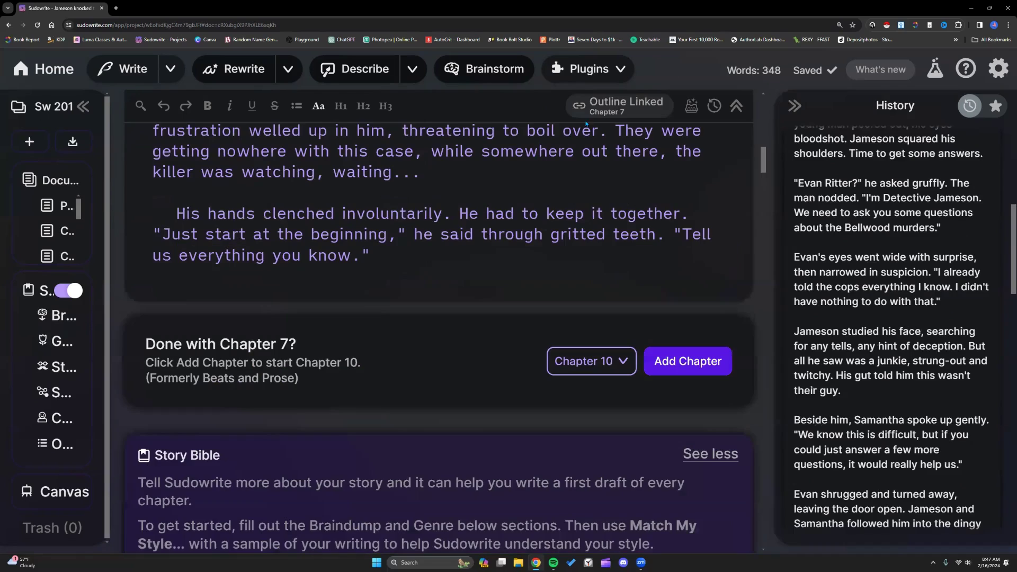
left_click(635, 109)
left_click(630, 226)
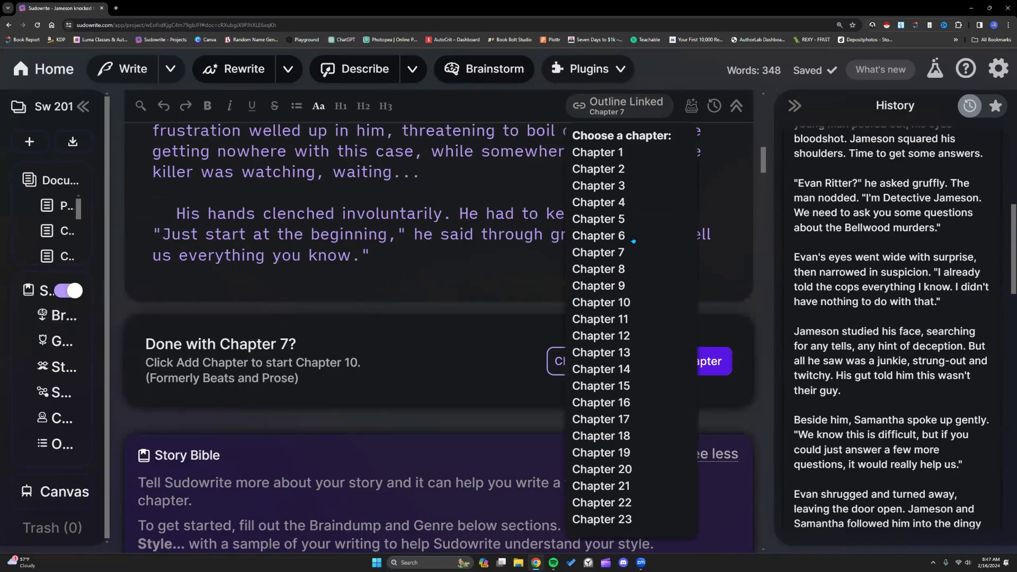
left_click(628, 268)
scroll(629, 267, "up", 8)
scroll(623, 266, "up", 5)
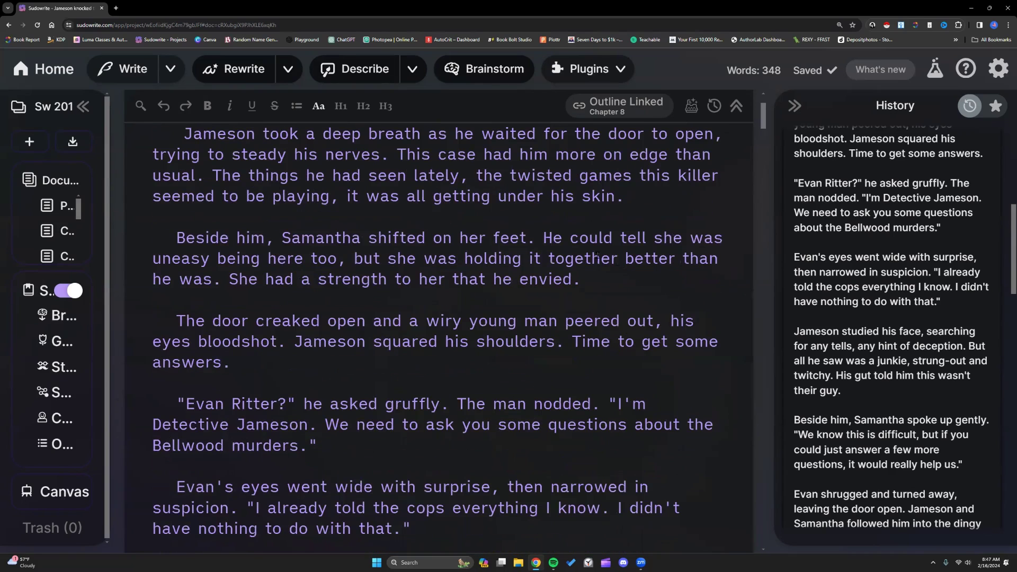
scroll(582, 249, "up", 2)
left_click(691, 106)
left_click(432, 266)
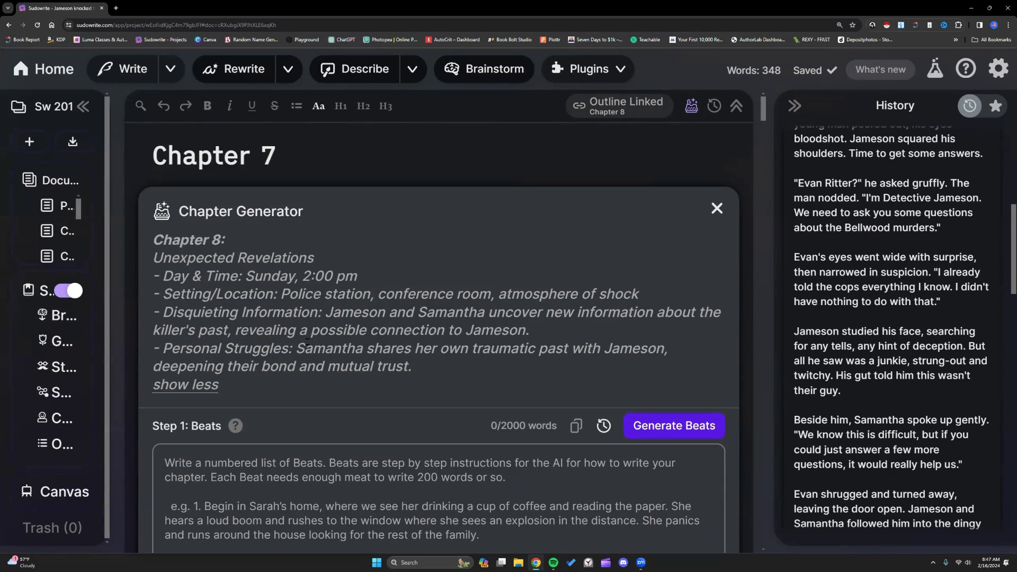
scroll(366, 380, "down", 10)
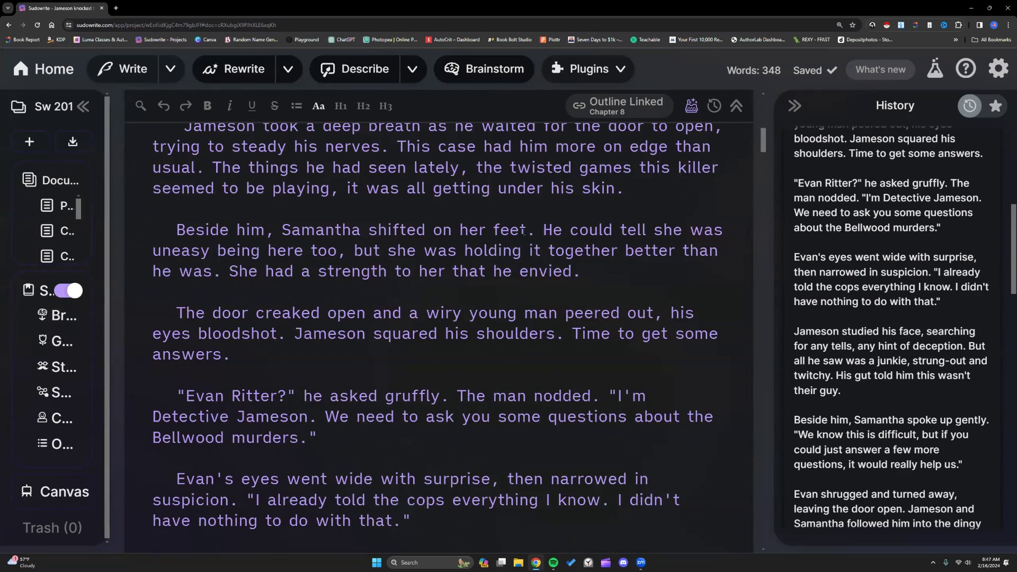
scroll(523, 233, "down", 10)
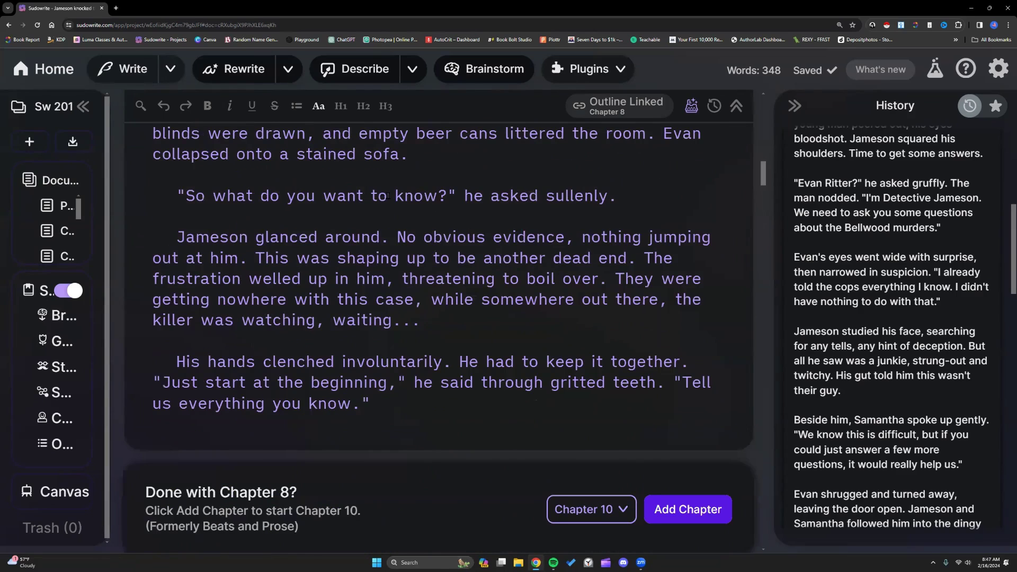
scroll(355, 211, "down", 4)
scroll(321, 224, "up", 4)
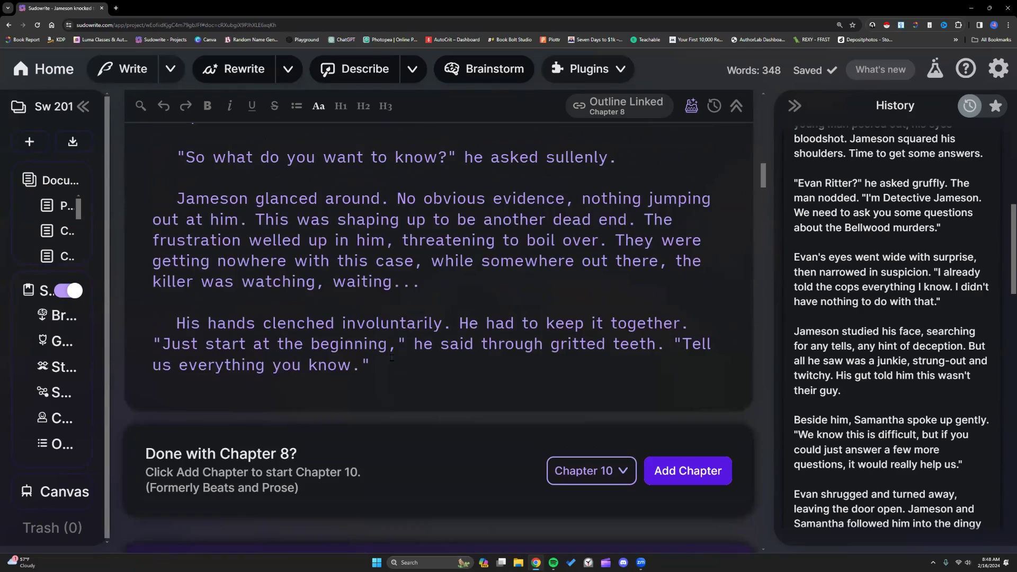
Generate a 349-word continuation and insert it, bringing the chapter to 697 words
left_click(127, 69)
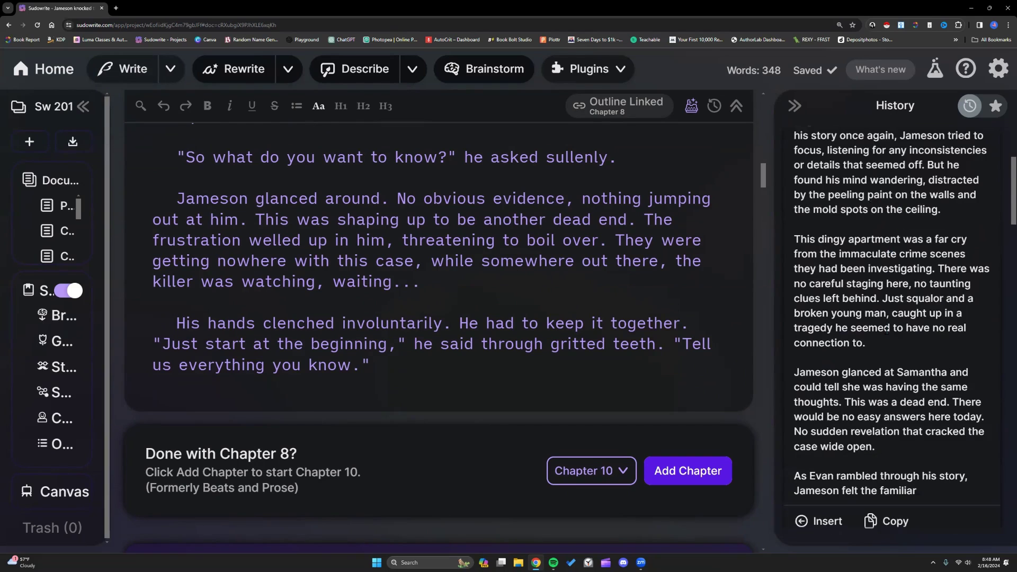
scroll(883, 307, "down", 5)
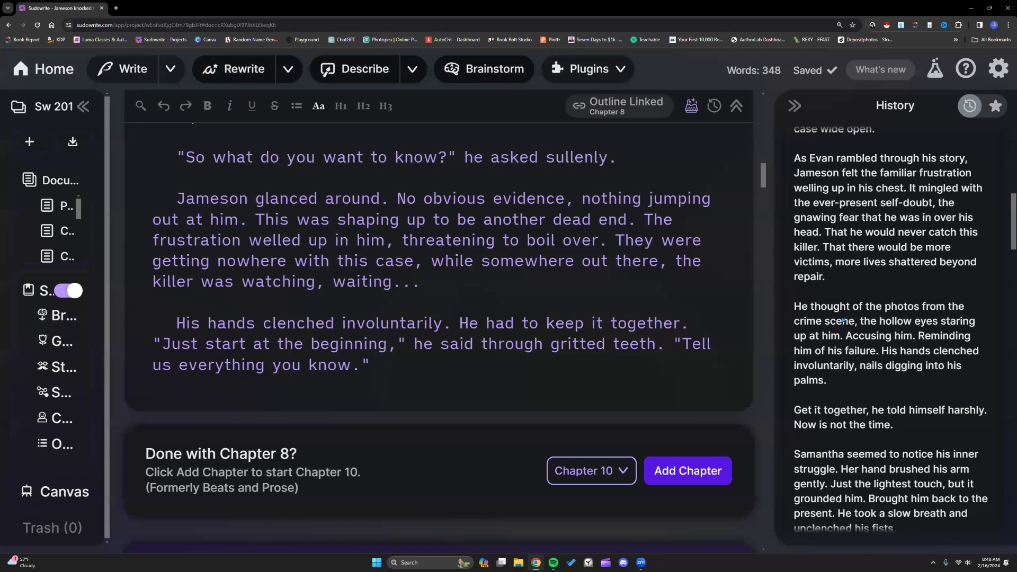
scroll(842, 320, "down", 5)
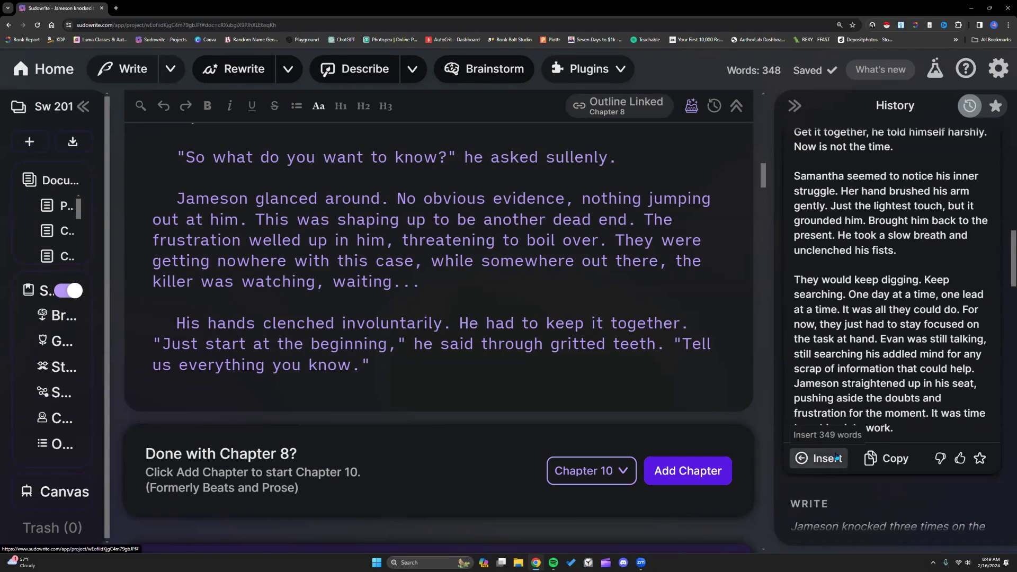
left_click(818, 458)
scroll(508, 360, "down", 10)
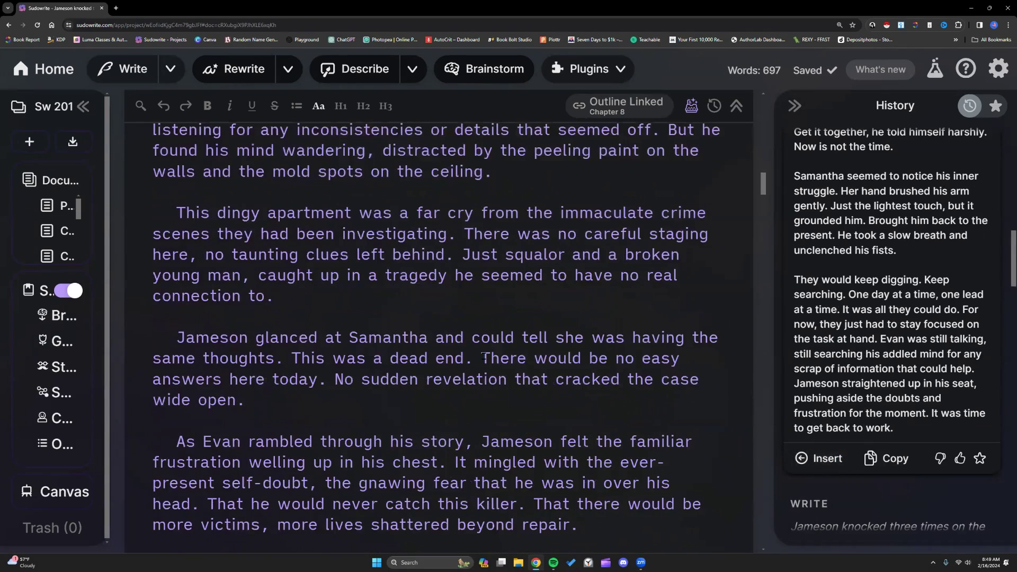
scroll(483, 356, "down", 10)
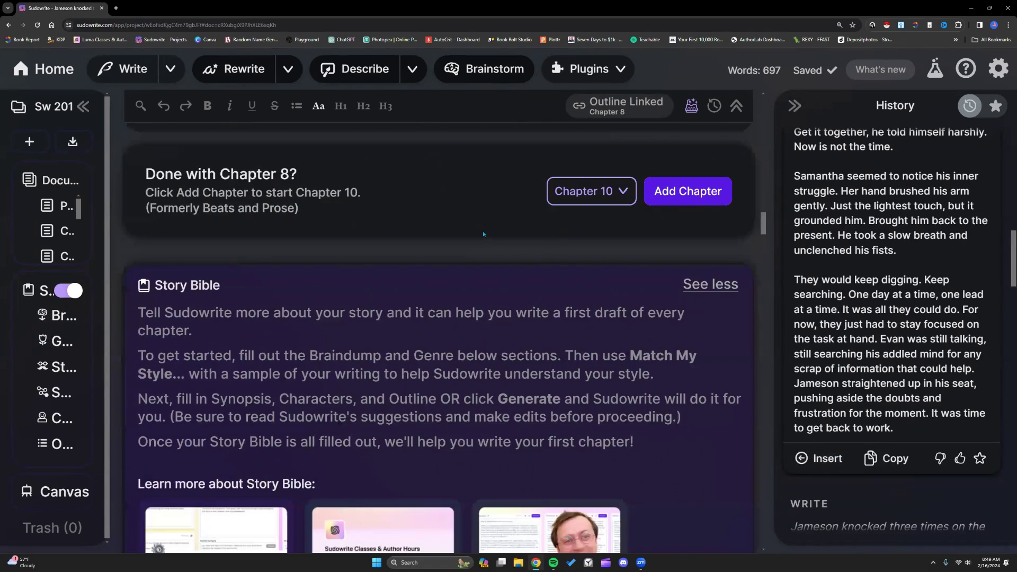
scroll(475, 277, "up", 3)
scroll(364, 342, "up", 2)
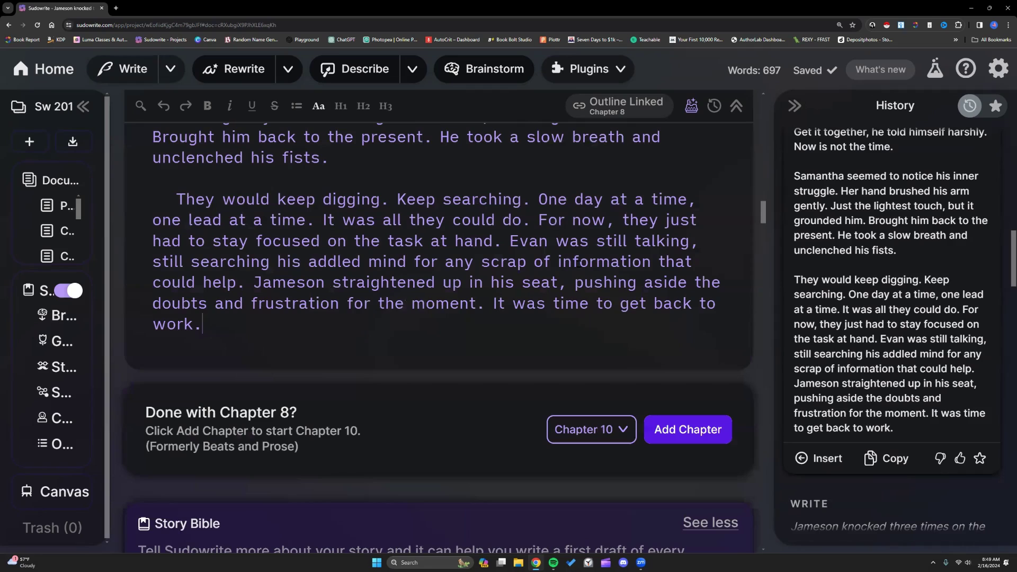
Generate another continuation after the chapter's new ending
left_click(130, 70)
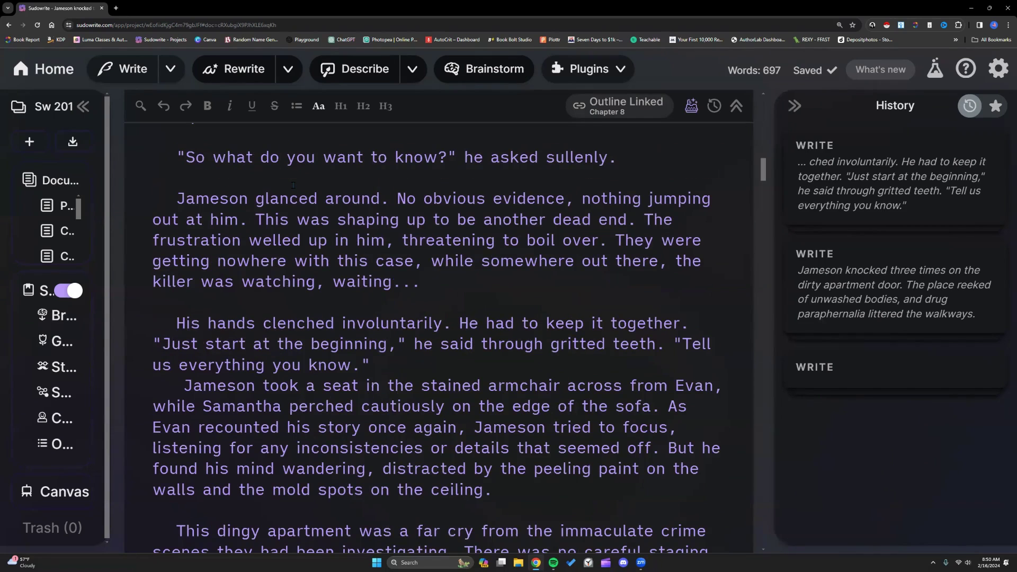
scroll(293, 185, "down", 8)
scroll(260, 390, "down", 5)
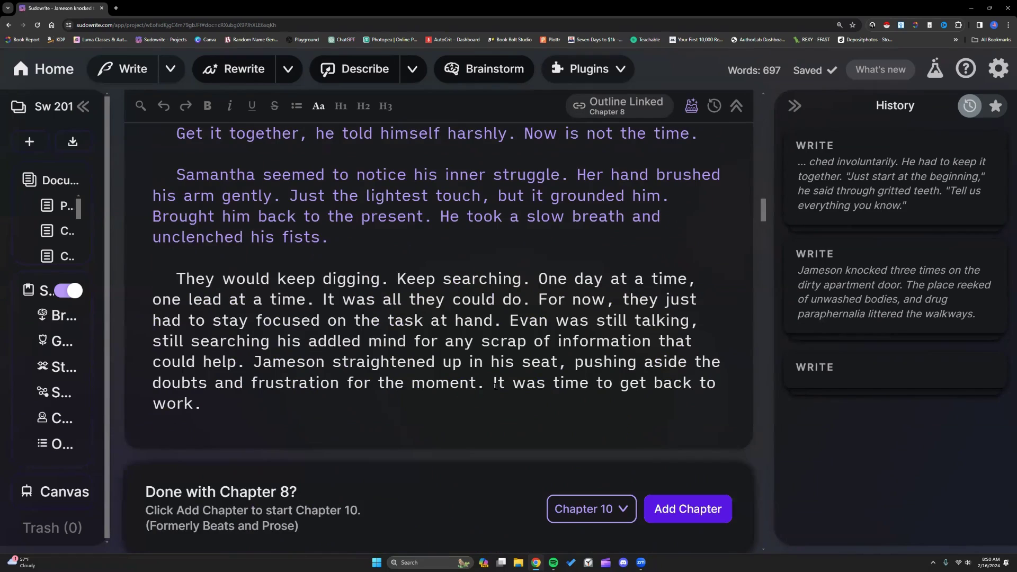
Place the caret after the final sentence and switch writing to Guided mode
left_click_drag(494, 382, 419, 407)
left_click(419, 407)
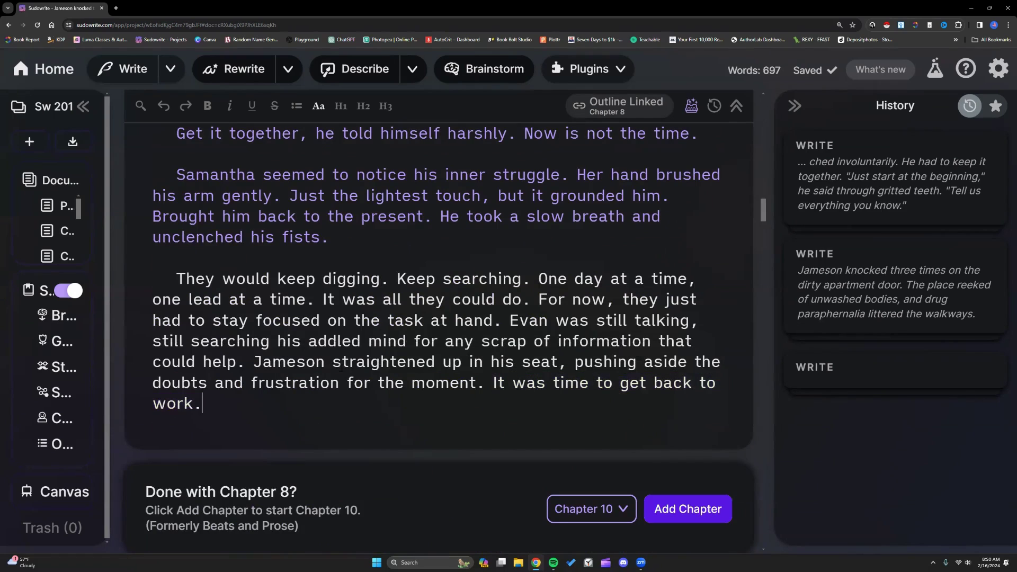
left_click(170, 69)
left_click(160, 167)
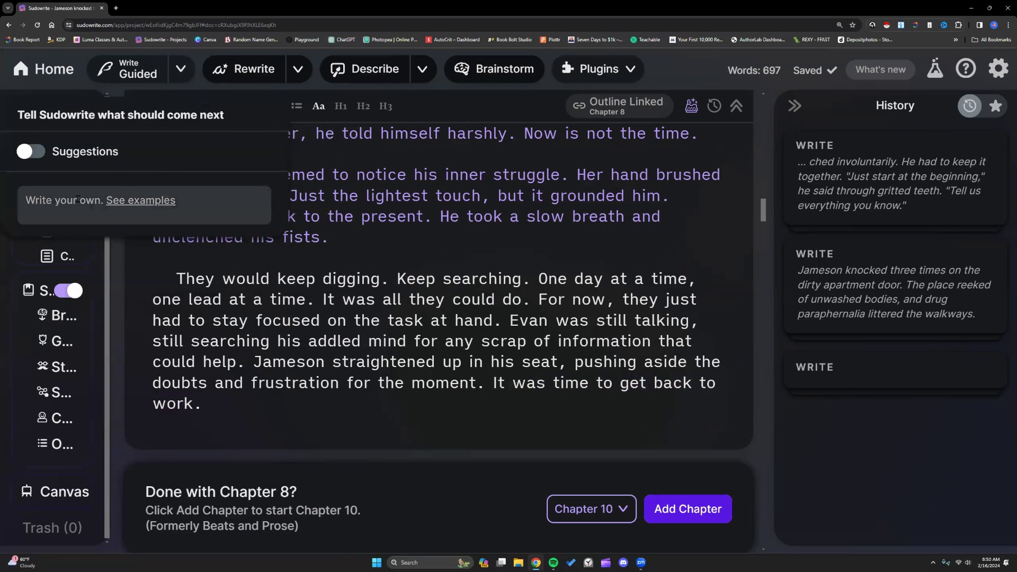
Reselect Guided mode and focus the box asking what comes next
left_click(78, 199)
left_click(180, 68)
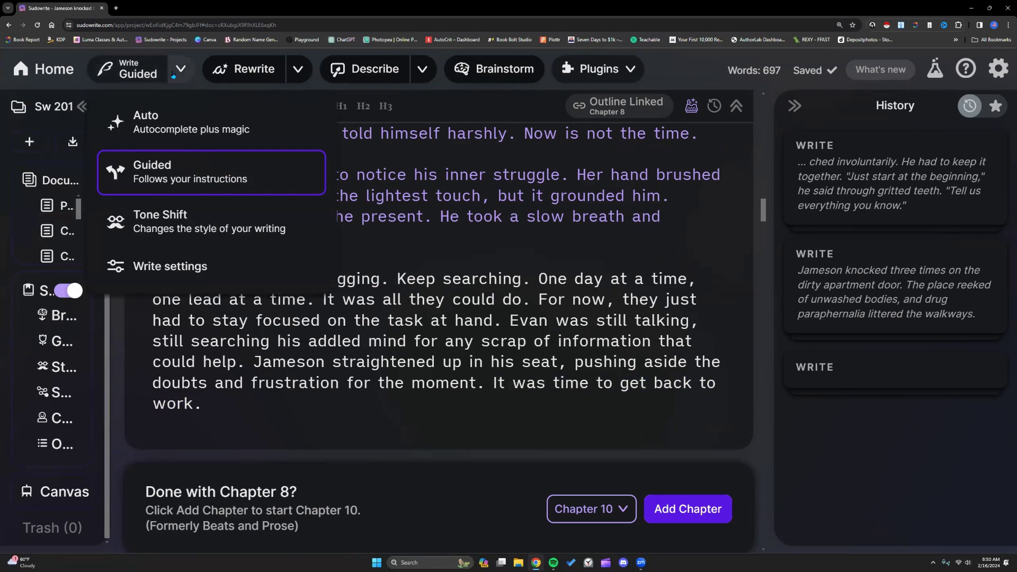
left_click(180, 67)
left_click(180, 68)
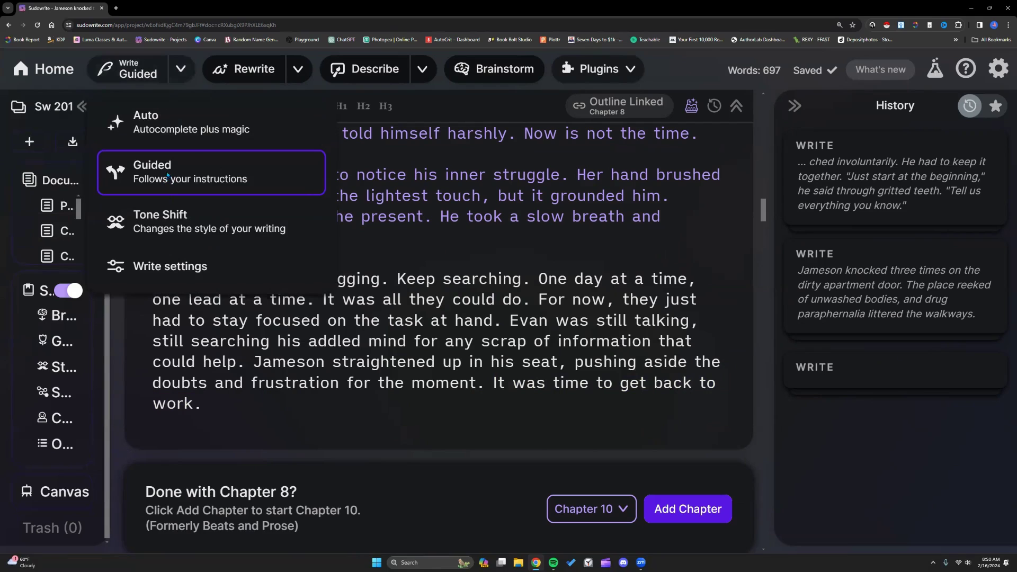
left_click(167, 188)
left_click(74, 201)
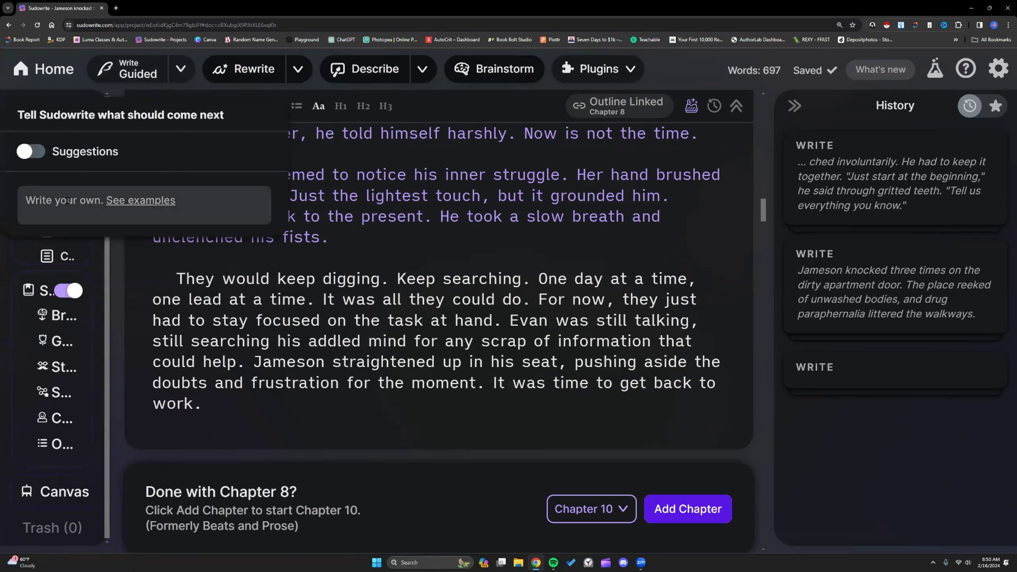
Set Key Details to 'Detective Jameson and Samantha head back to the precinct.' in Write settings
left_click(181, 68)
left_click(159, 263)
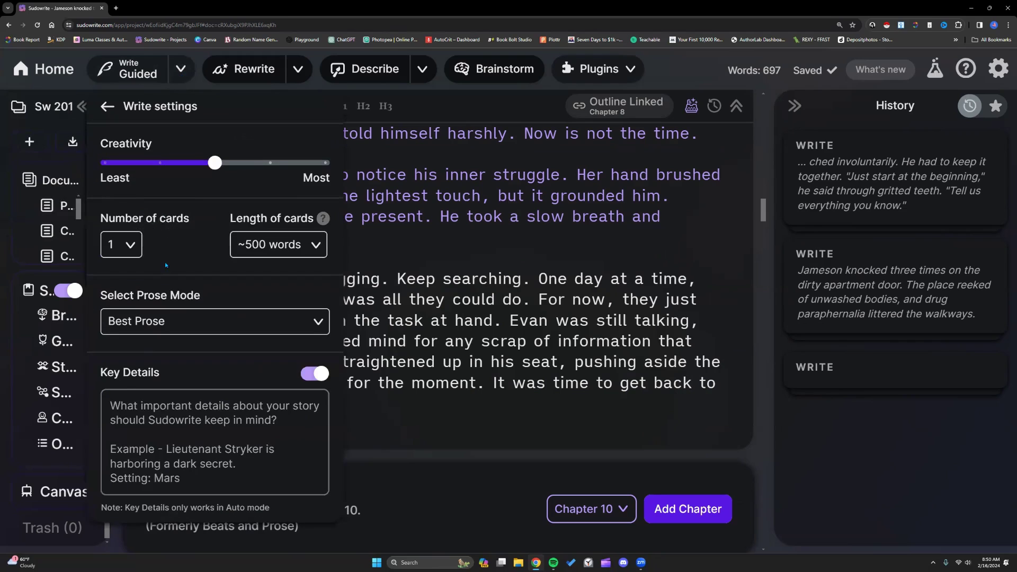
left_click(152, 413)
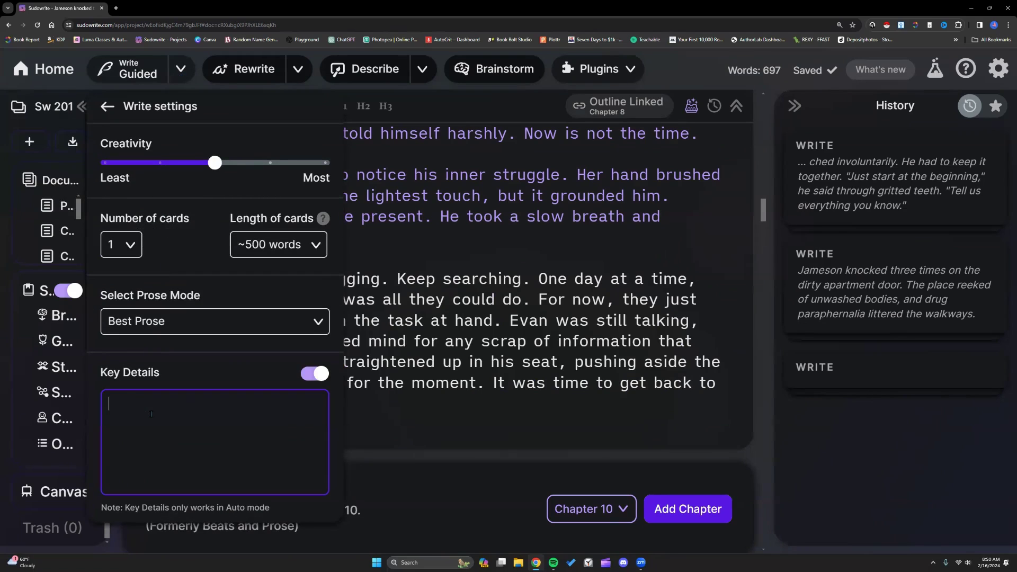
type("Detective Jameson and Samantha head back to the precinct.")
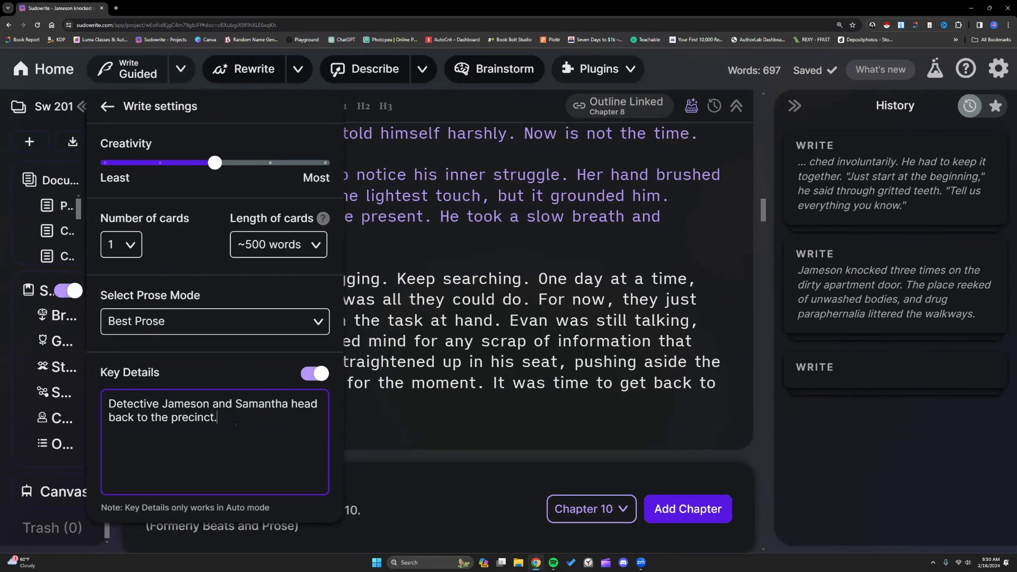
left_click_drag(236, 425, 111, 404)
right_click(112, 405)
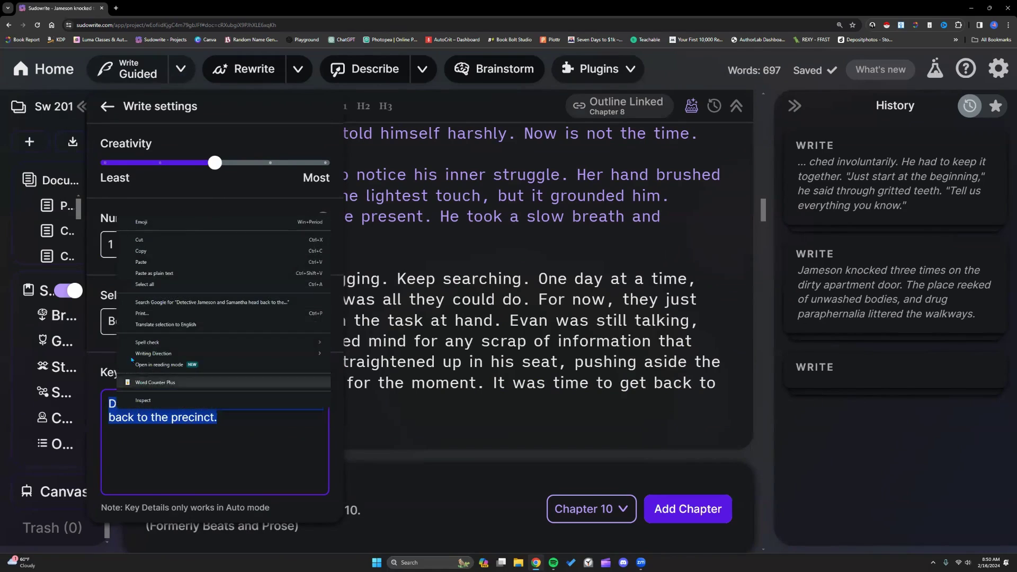
left_click(141, 251)
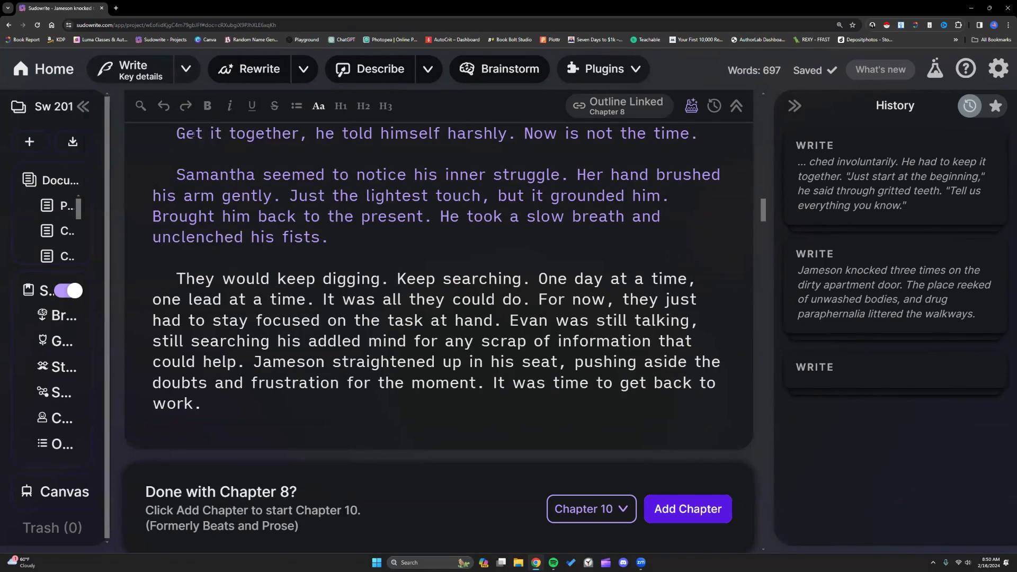
Generate a continuation of Jameson and Samantha returning to the precinct and read it in a widened History panel
left_click(152, 67)
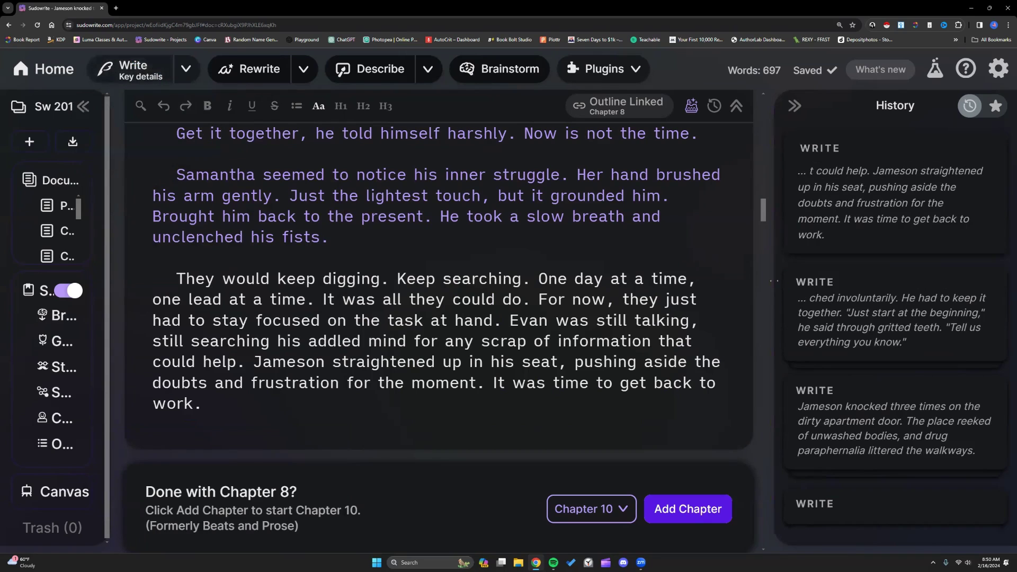
left_click_drag(773, 279, 461, 284)
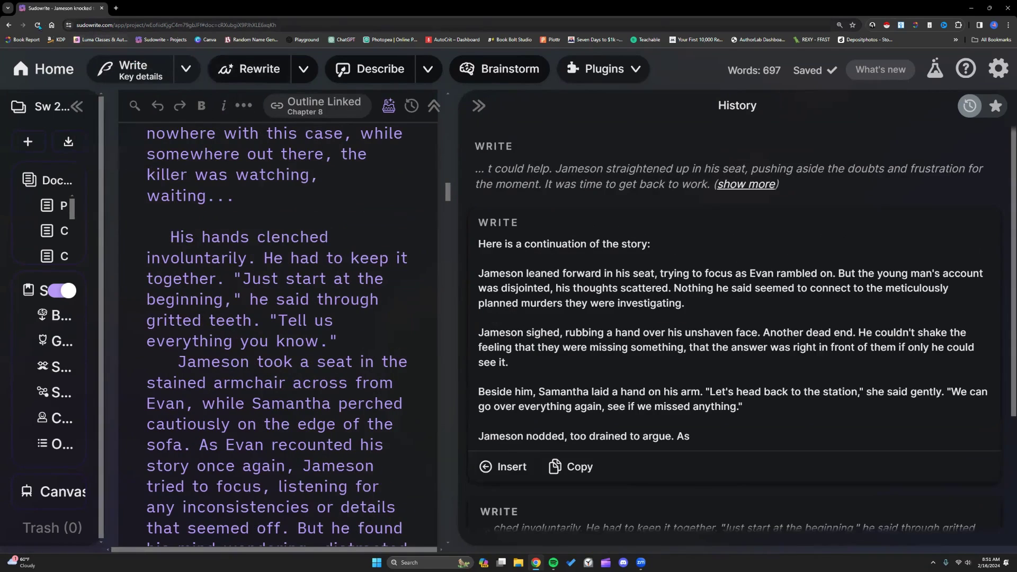
scroll(529, 321, "down", 4)
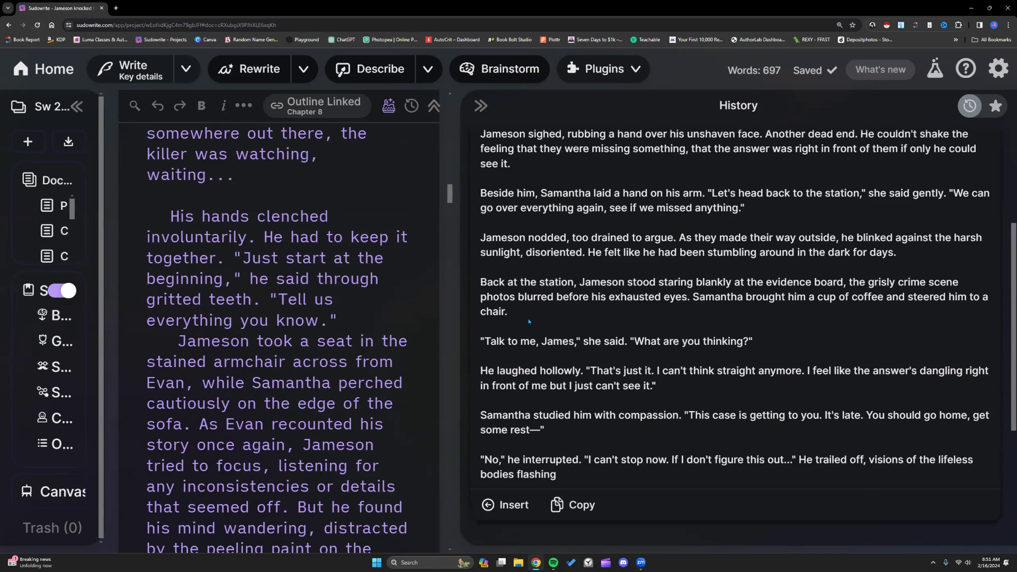
scroll(528, 321, "up", 2)
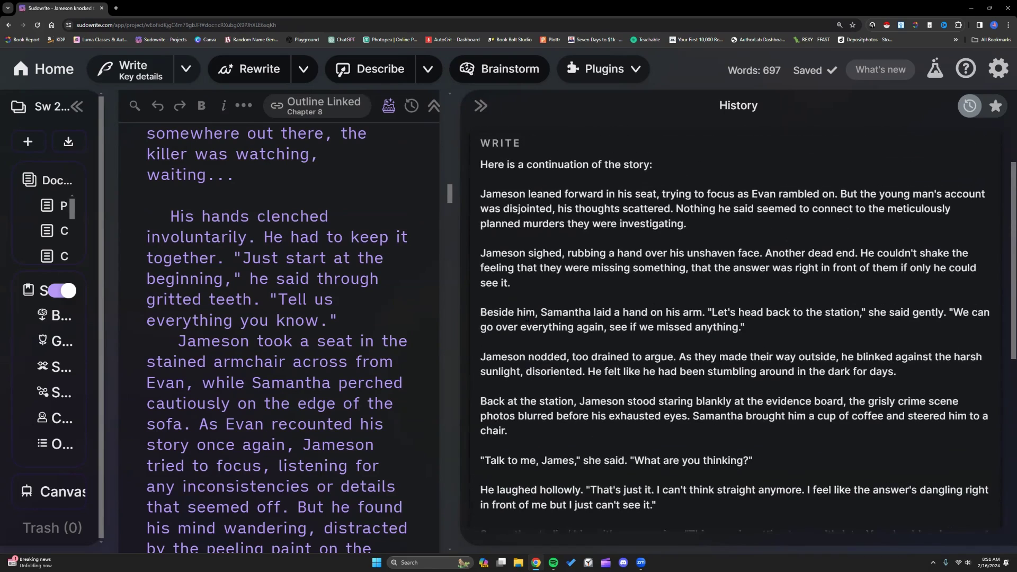
scroll(528, 318, "up", 1)
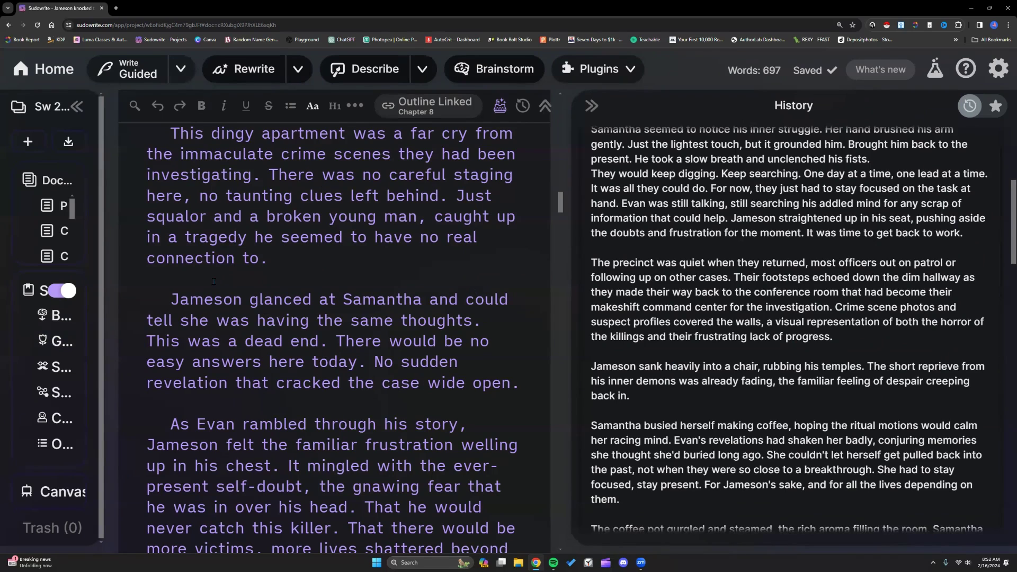
Check the Key Details box in Write settings, then close the Write menu to return to Chapter 8's 1,183 words
left_click(180, 69)
left_click(178, 266)
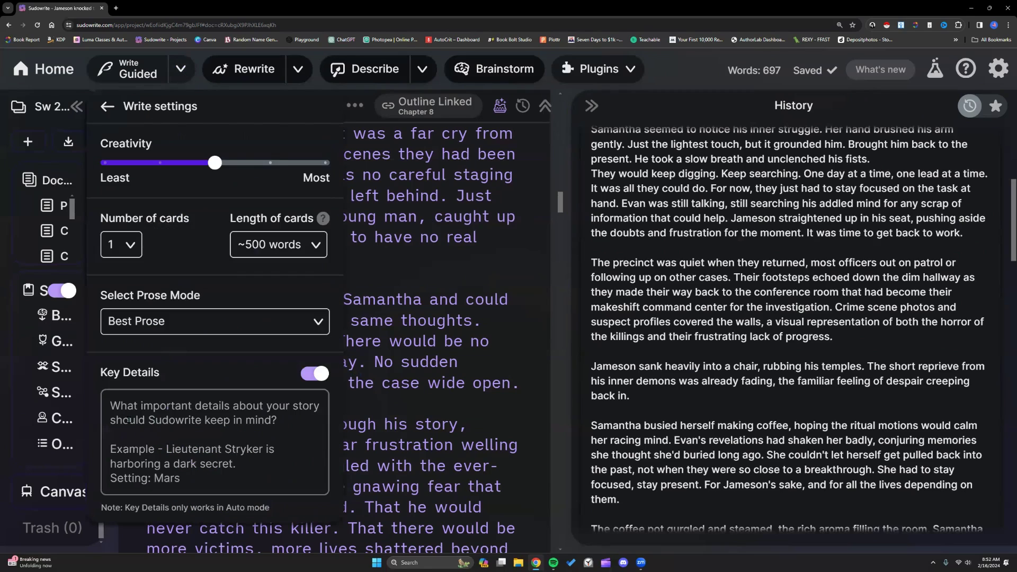
left_click(166, 428)
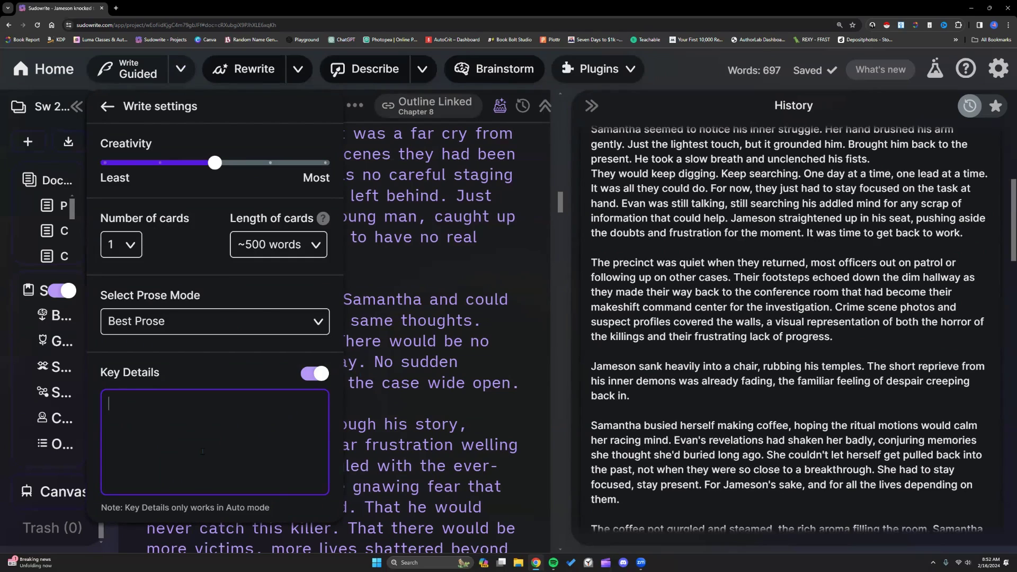
left_click(118, 108)
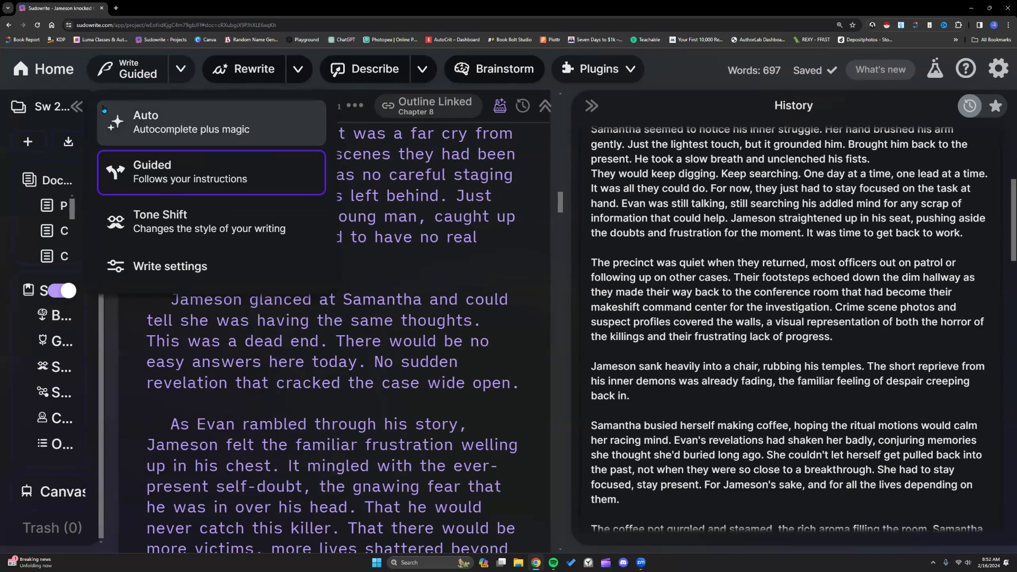
left_click(711, 337)
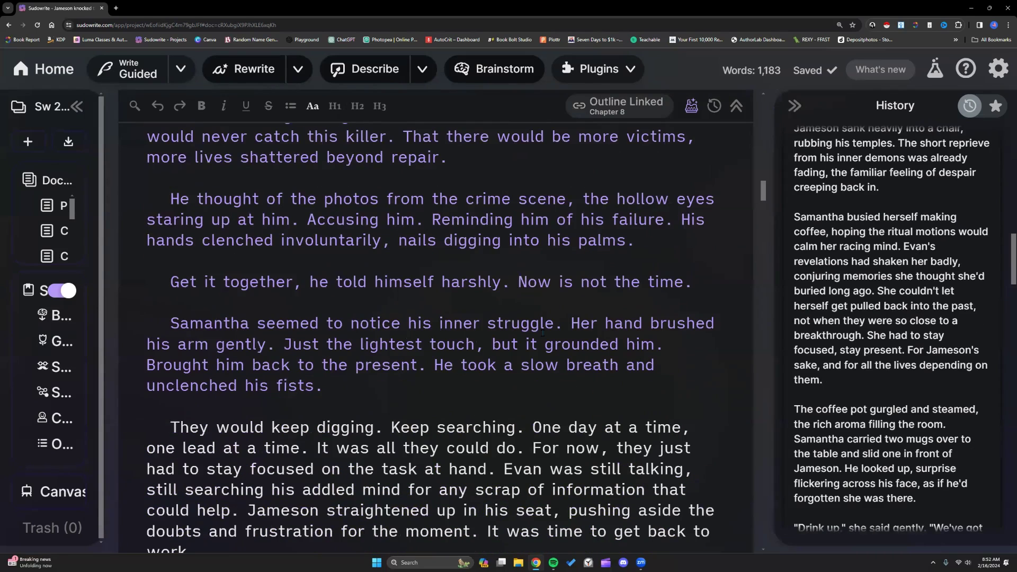
scroll(543, 333, "up", 5)
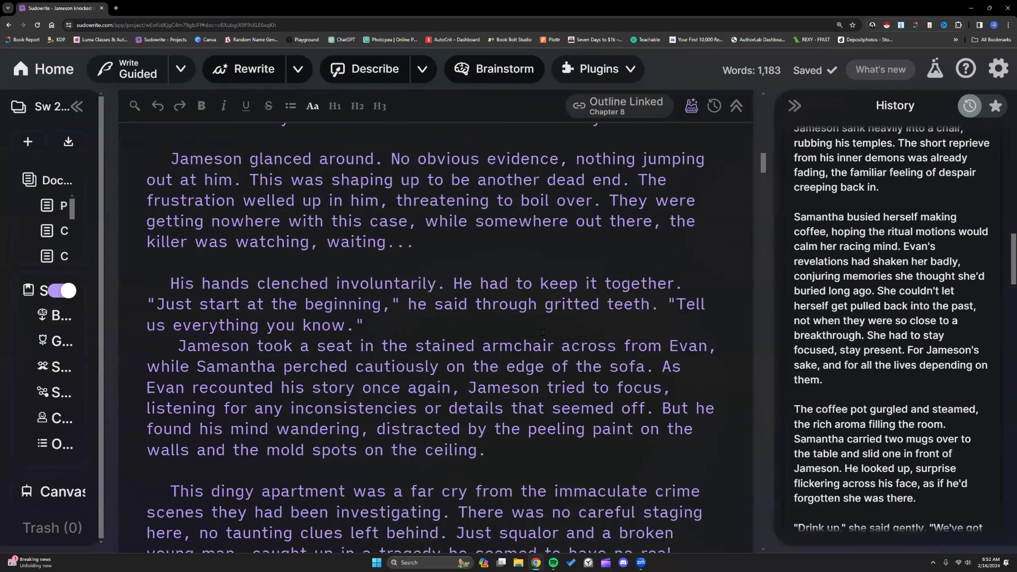
Scroll up to the Chapter Generator and widen the sidebar so document names show in full
scroll(542, 333, "up", 5)
scroll(541, 333, "up", 5)
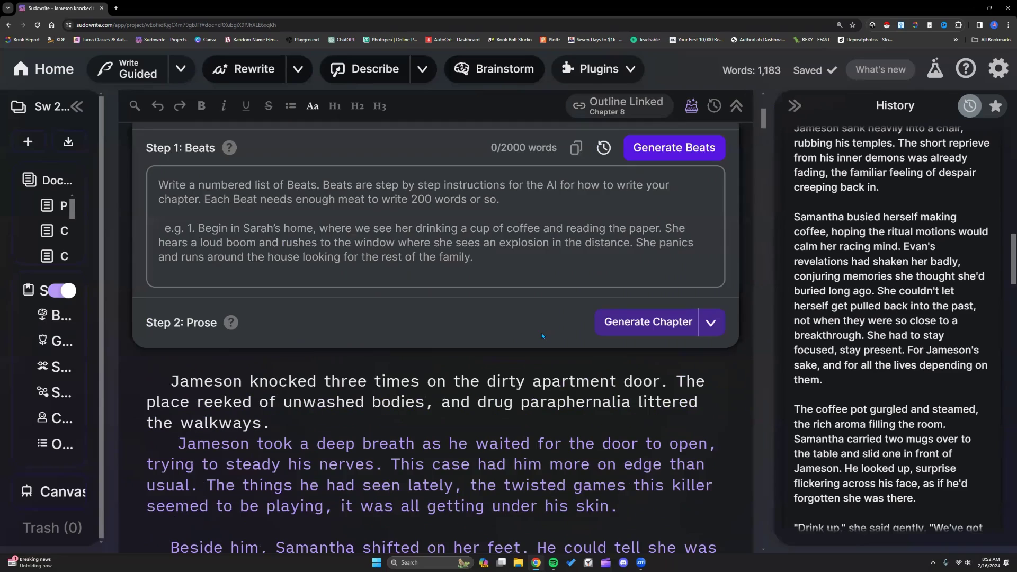
scroll(311, 364, "up", 3)
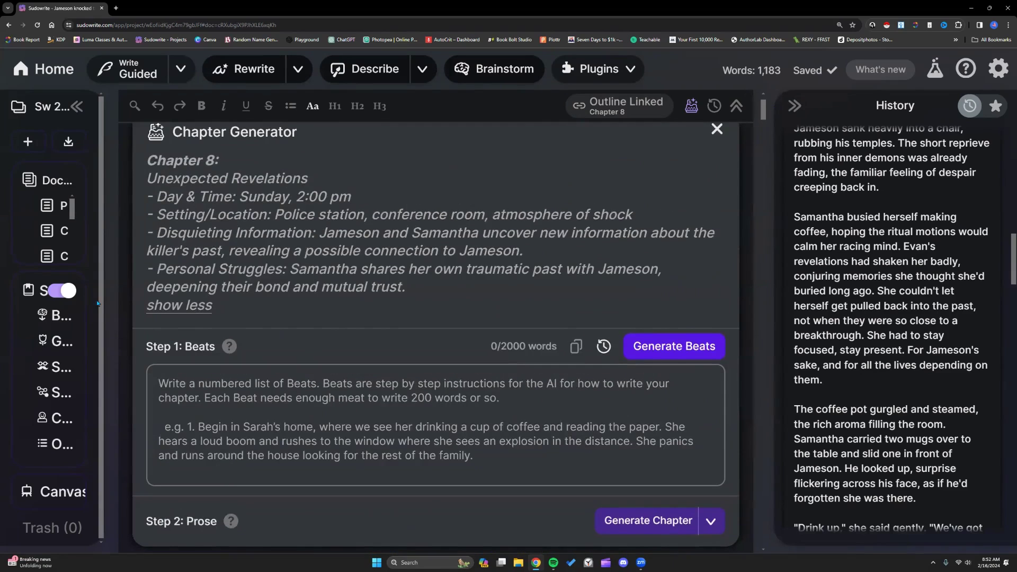
left_click_drag(101, 303, 241, 305)
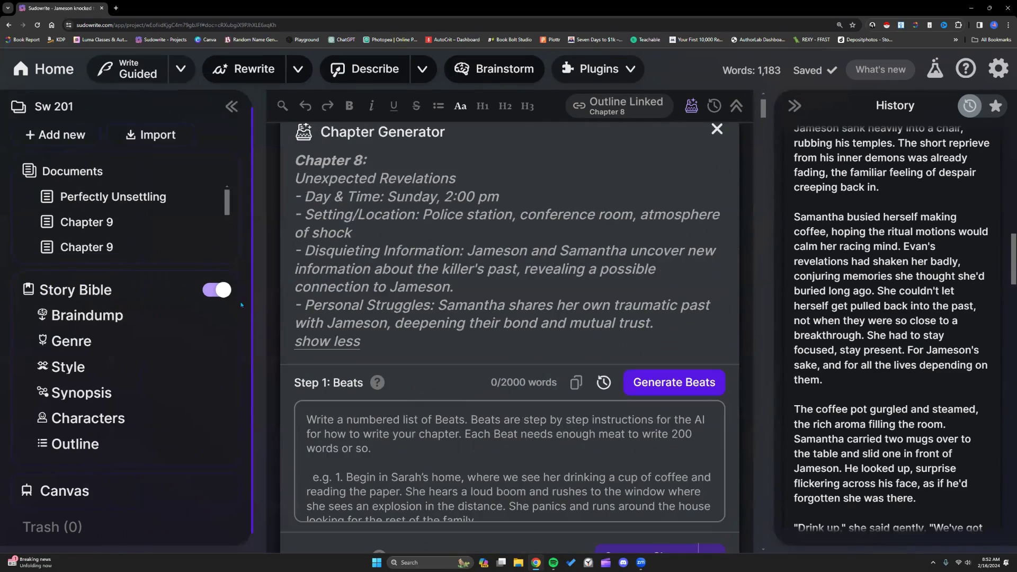
left_click(182, 67)
left_click(188, 64)
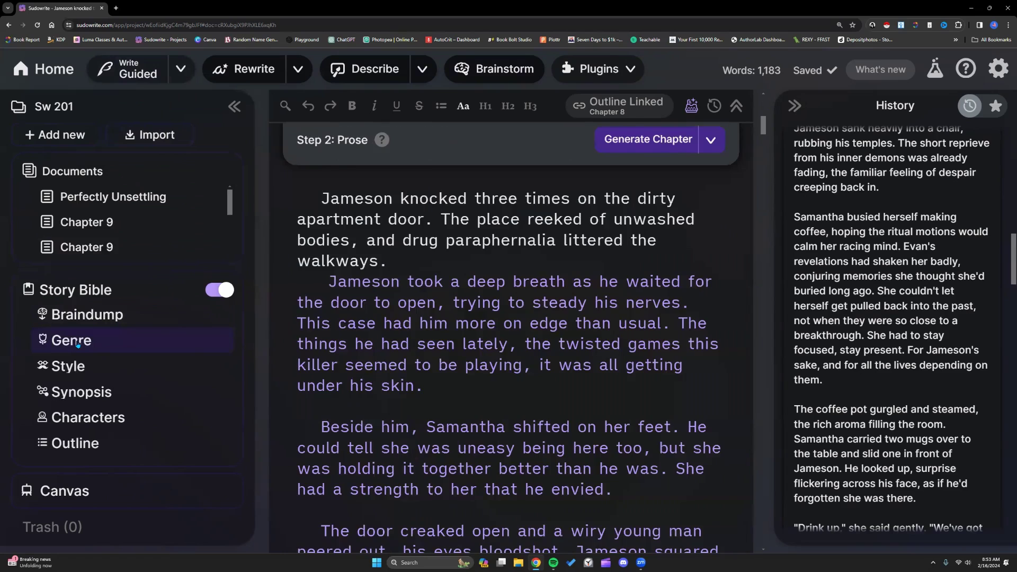
Open the Story Bible's Genre section and scroll down to the Outline
left_click(78, 342)
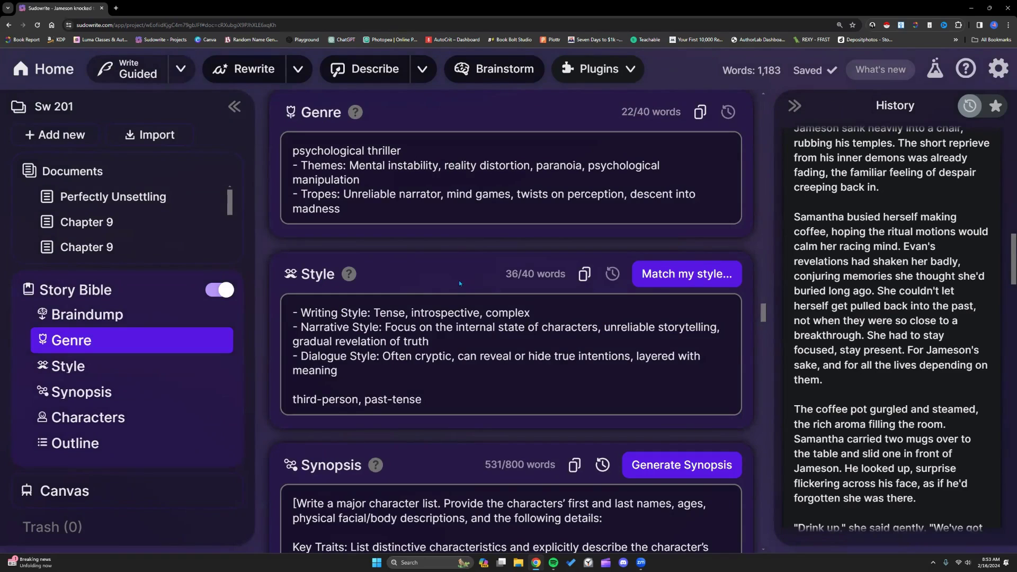
scroll(457, 284, "down", 1)
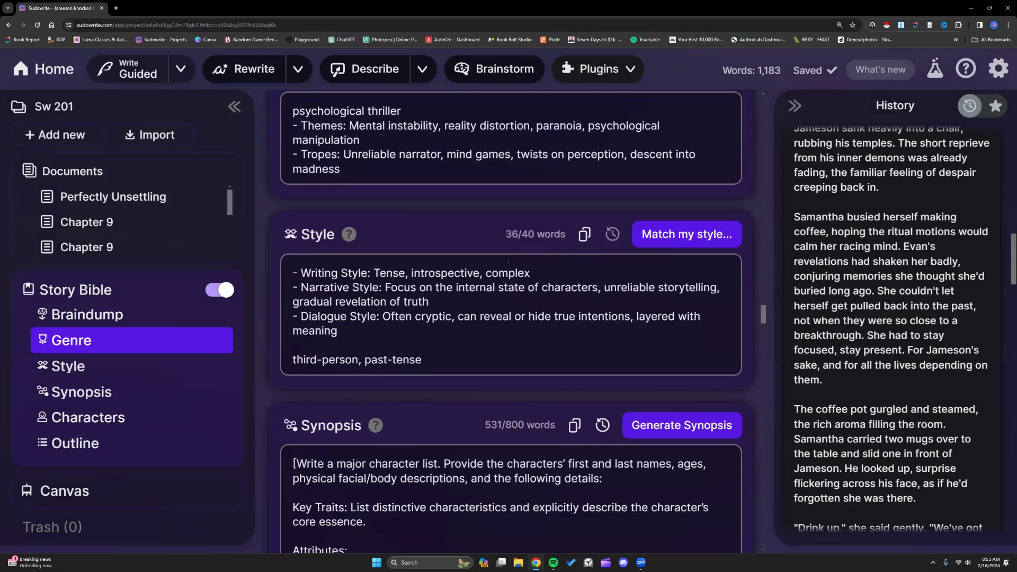
scroll(504, 322, "down", 5)
scroll(504, 322, "down", 10)
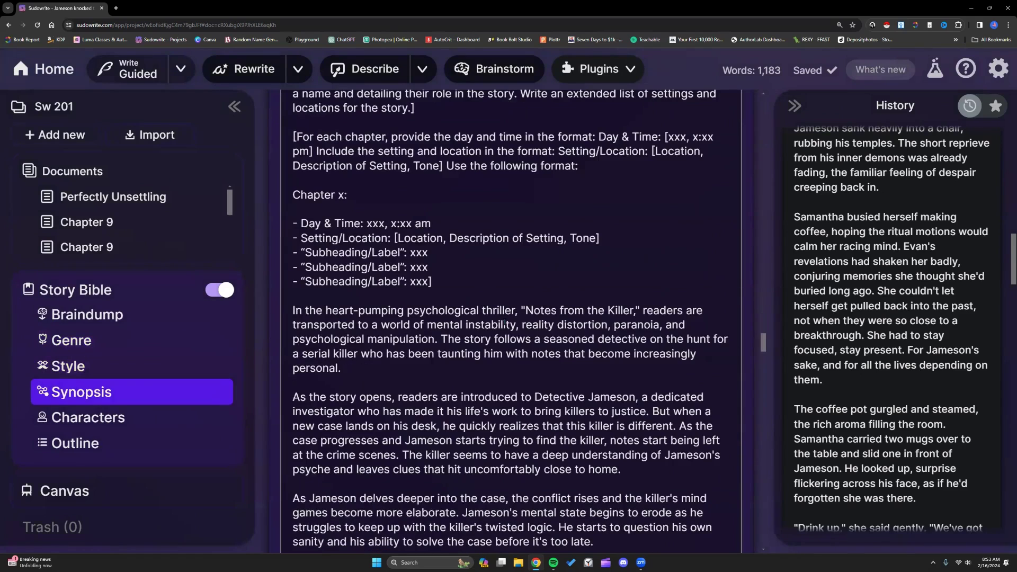
scroll(504, 323, "down", 9)
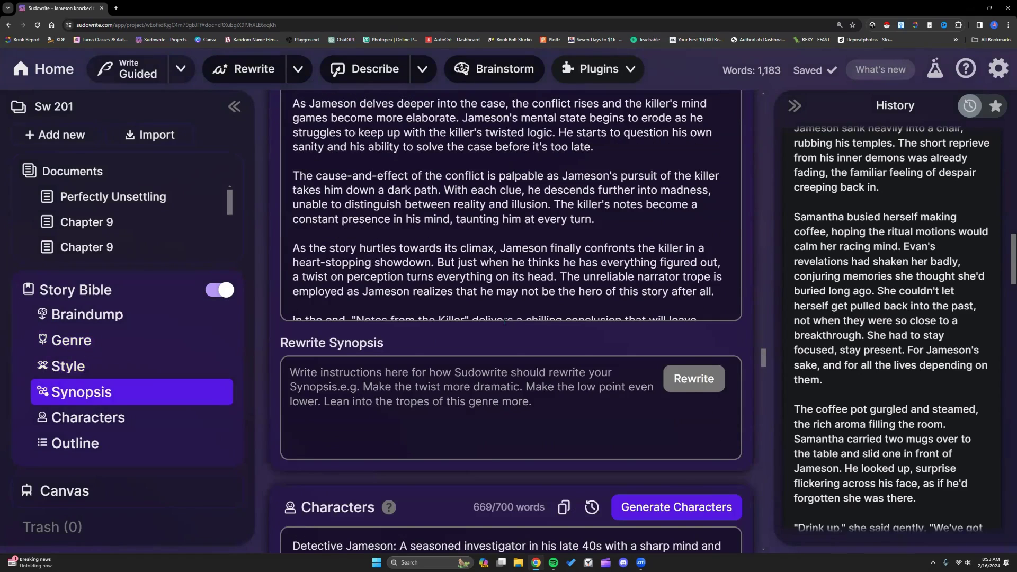
scroll(505, 322, "down", 9)
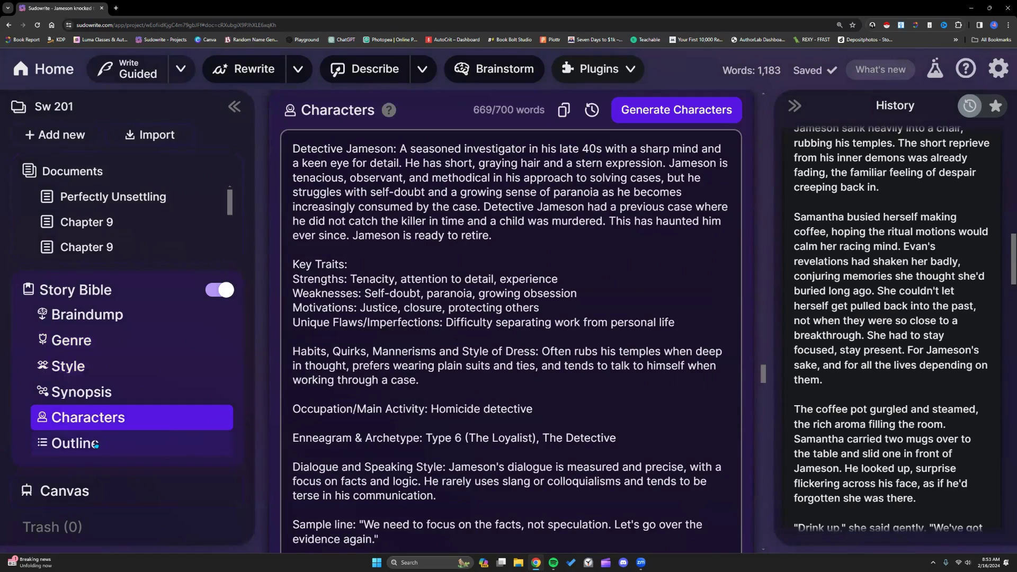
scroll(281, 202, "down", 9)
scroll(282, 202, "down", 10)
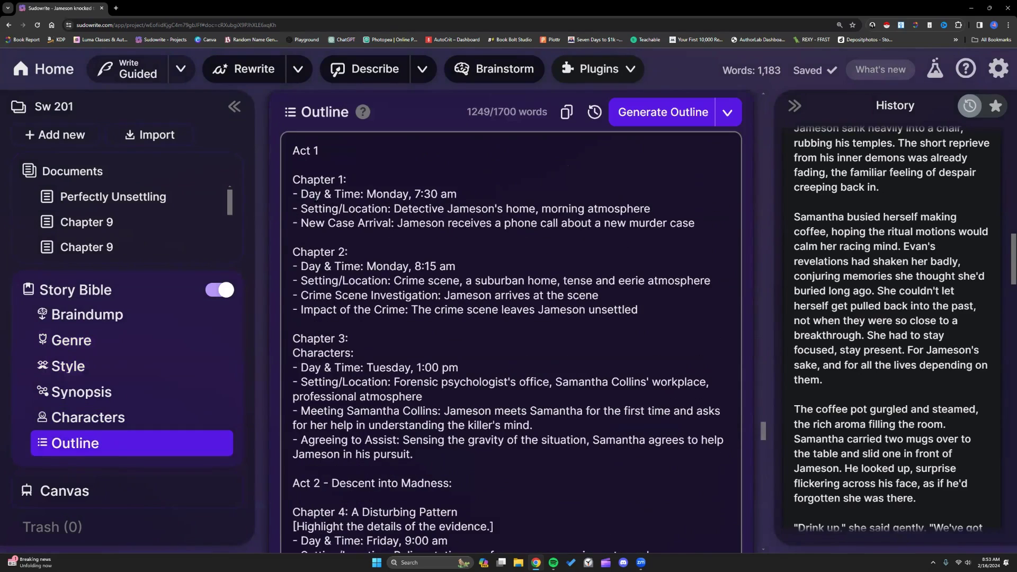
Review the Chapter 1 outline entry and drag the divider to widen the Outline panel
left_click_drag(292, 179, 700, 223)
left_click(368, 178)
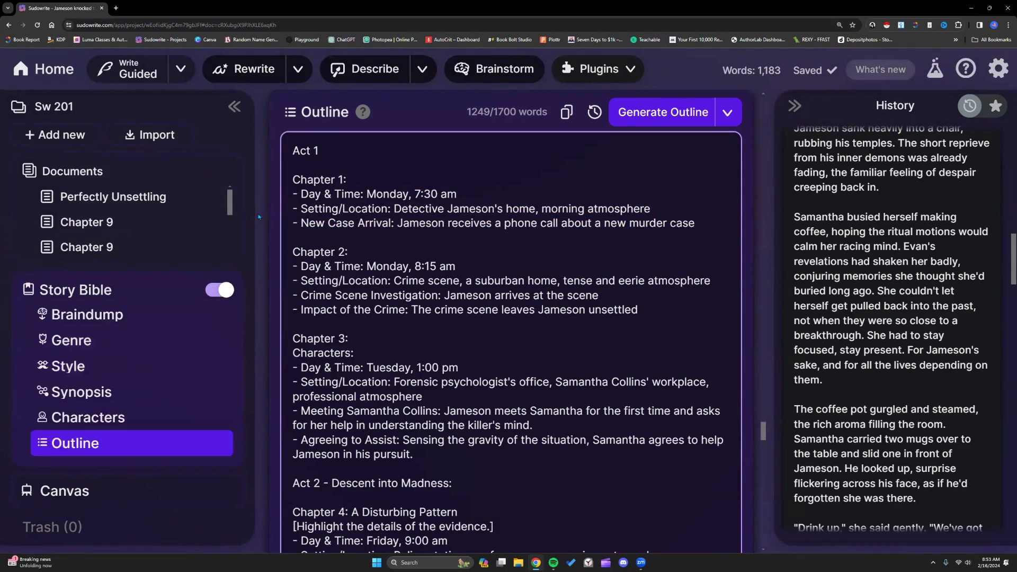
left_click_drag(255, 215, 212, 215)
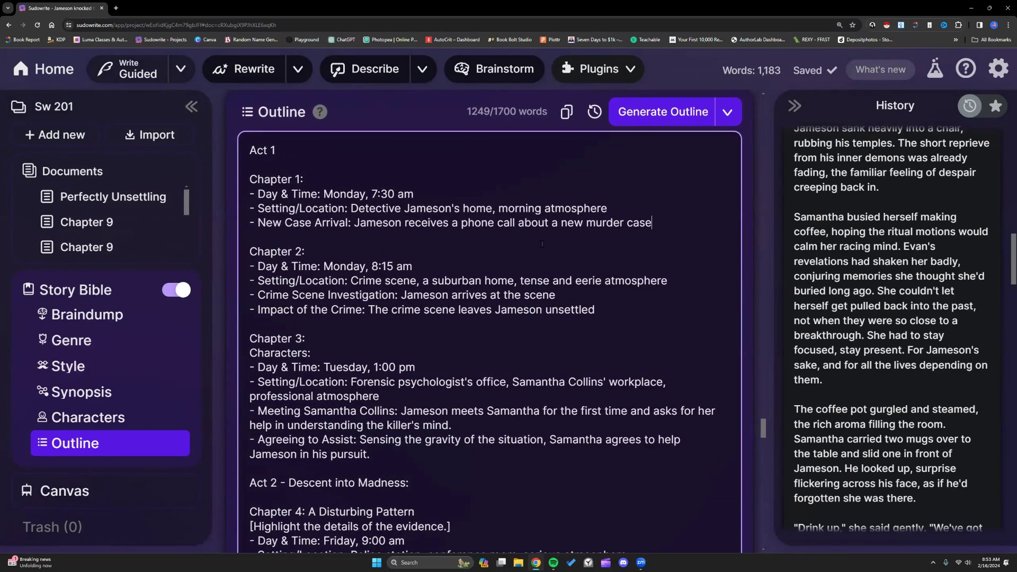
scroll(111, 352, "down", 1)
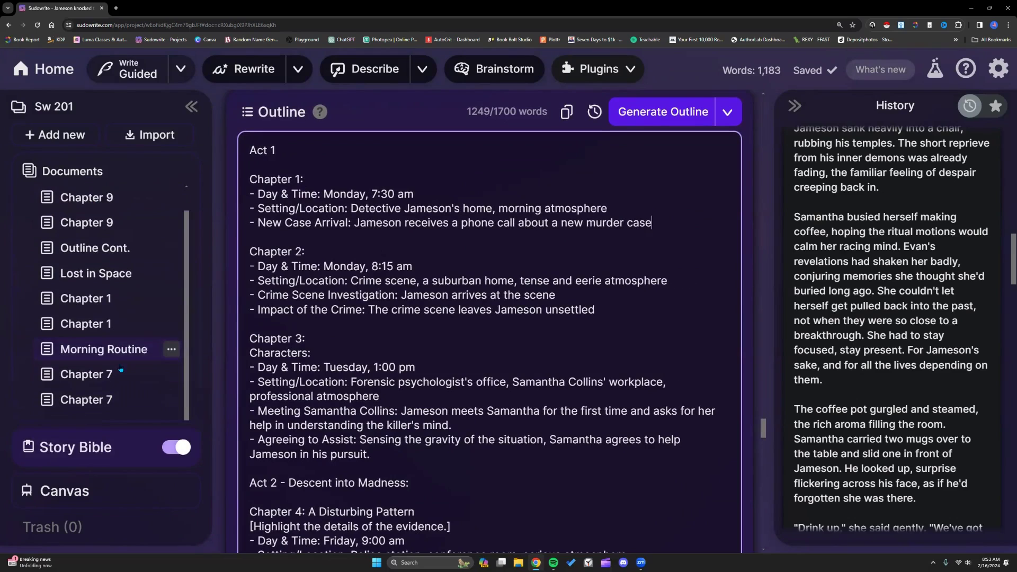
Open the Morning Routine document, review the passages about blood and the boy's face, and return to the top
left_click(113, 349)
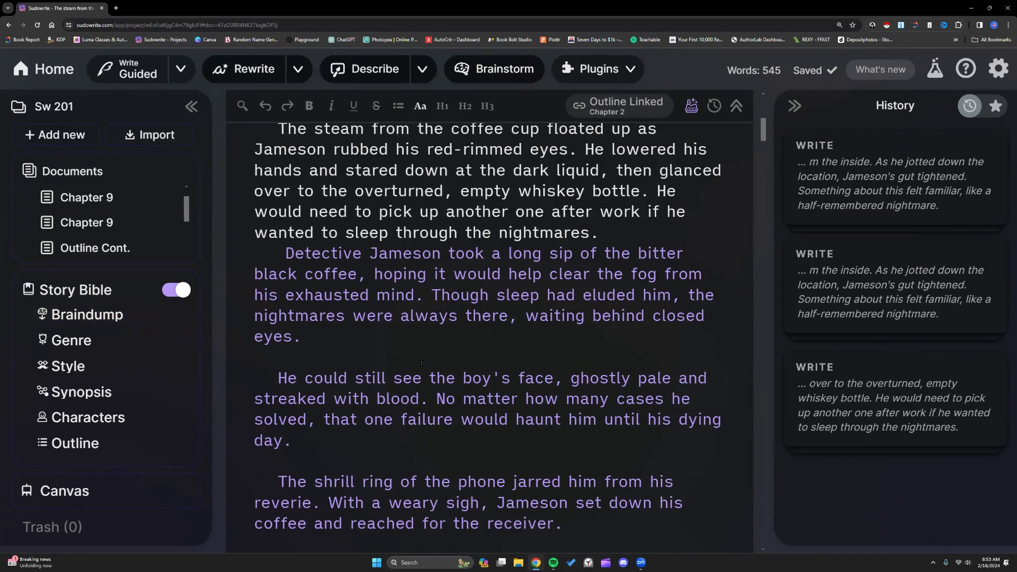
left_click_drag(432, 295, 444, 439)
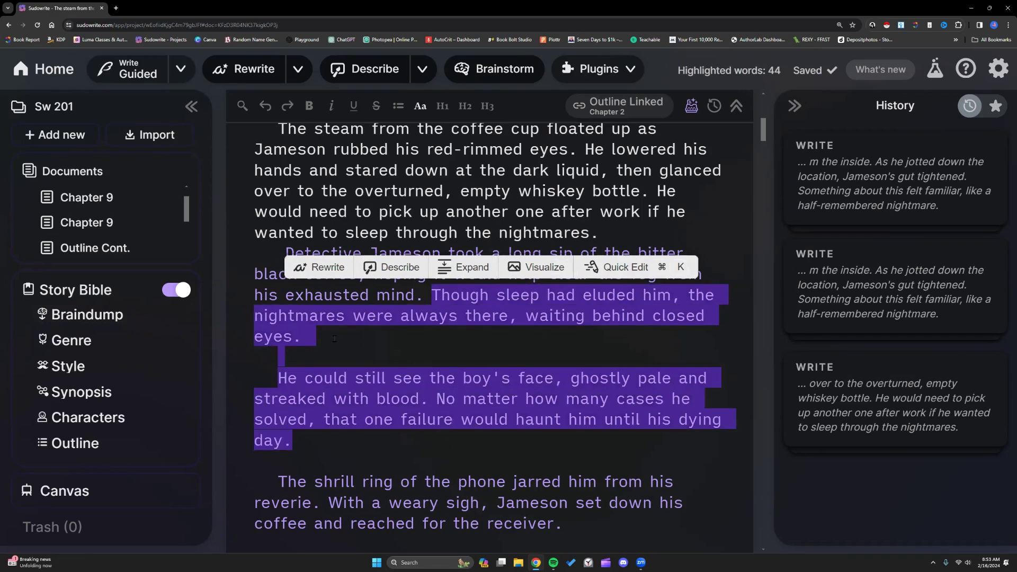
left_click(333, 339)
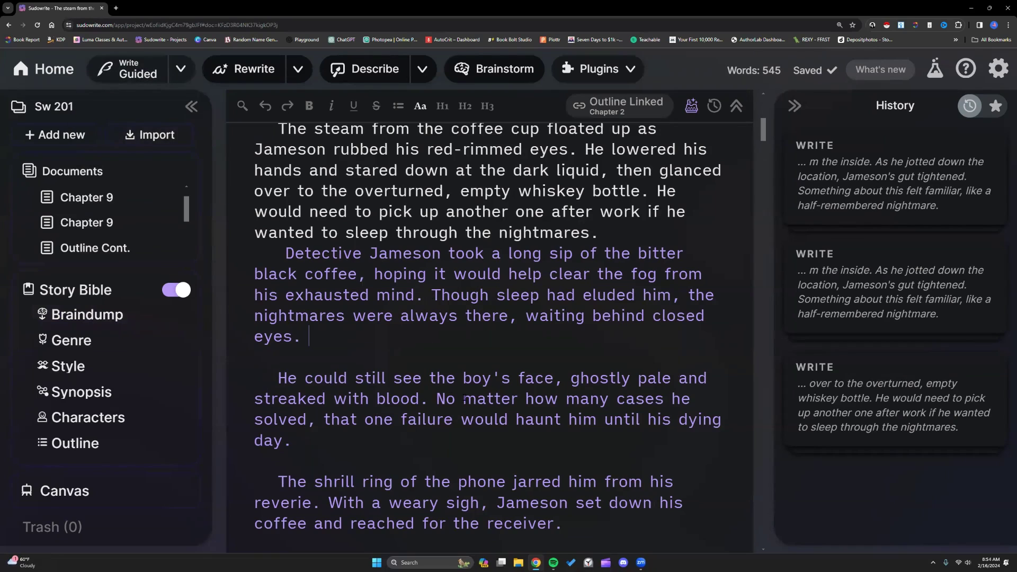
mouse_move(277, 377)
left_mouse_down()
mouse_move(448, 397)
mouse_move(435, 395)
left_mouse_up()
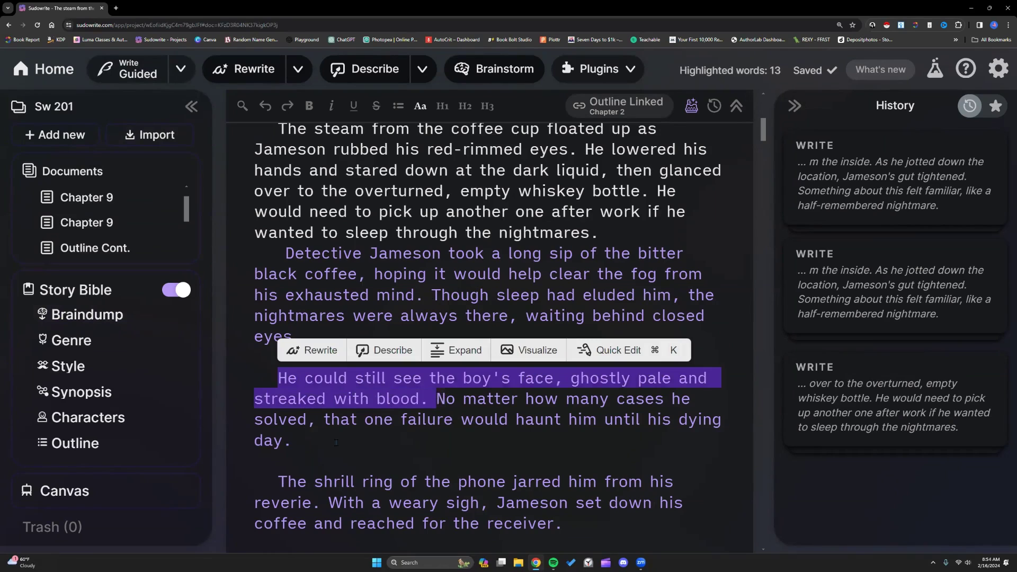
left_click(334, 442)
scroll(489, 328, "up", 8)
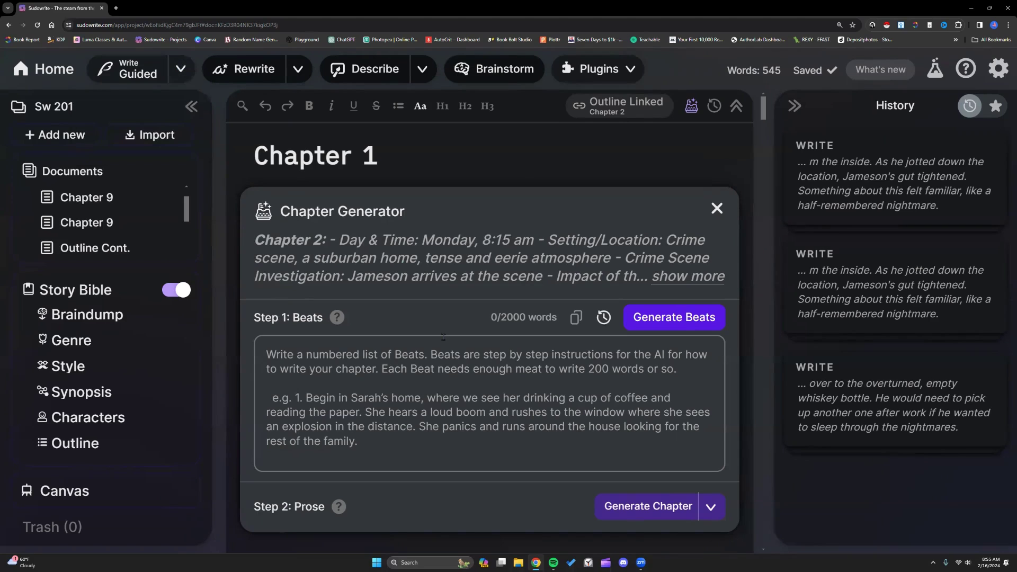
scroll(469, 345, "down", 6)
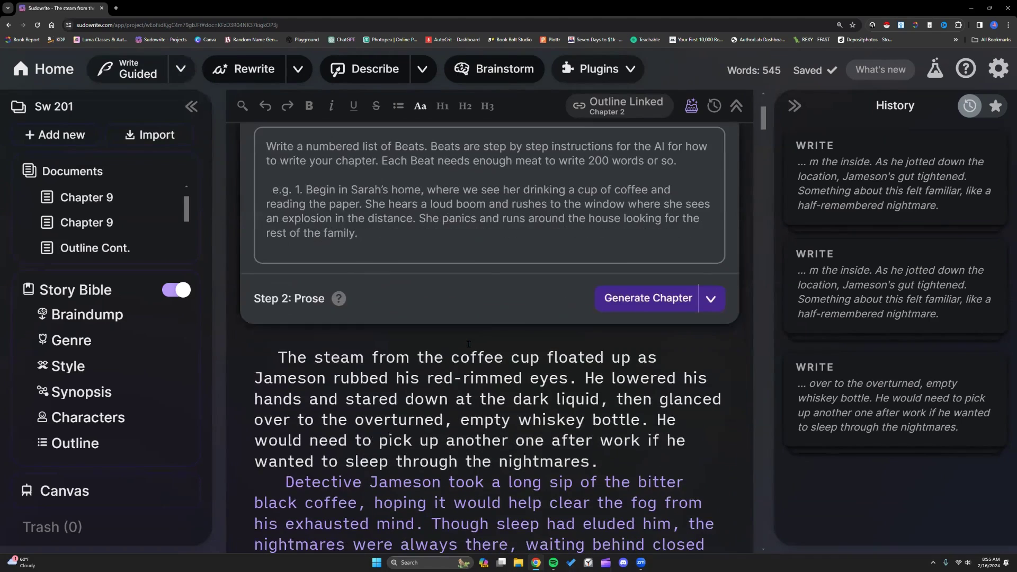
scroll(467, 343, "down", 6)
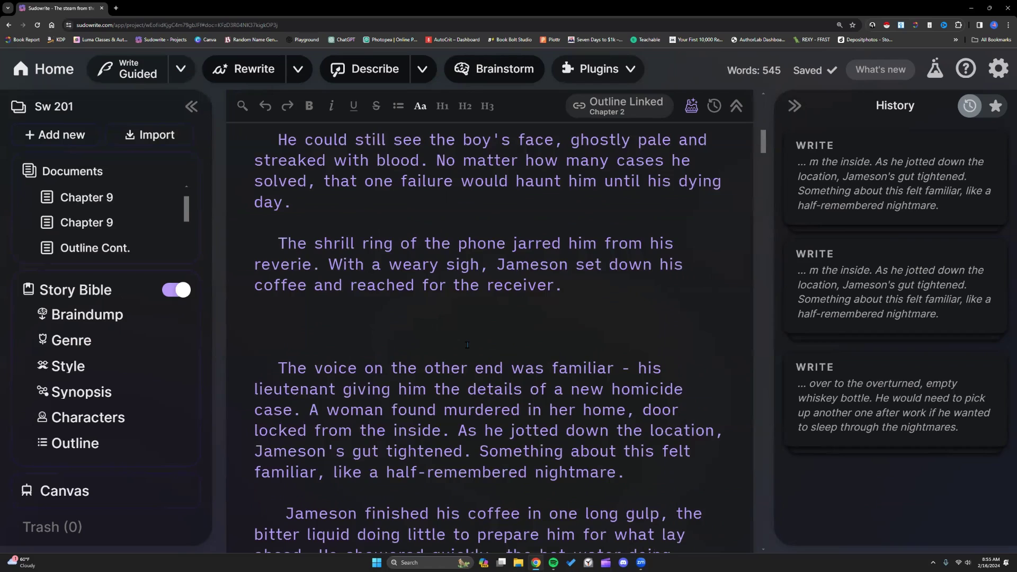
scroll(467, 345, "down", 6)
scroll(467, 345, "down", 6)
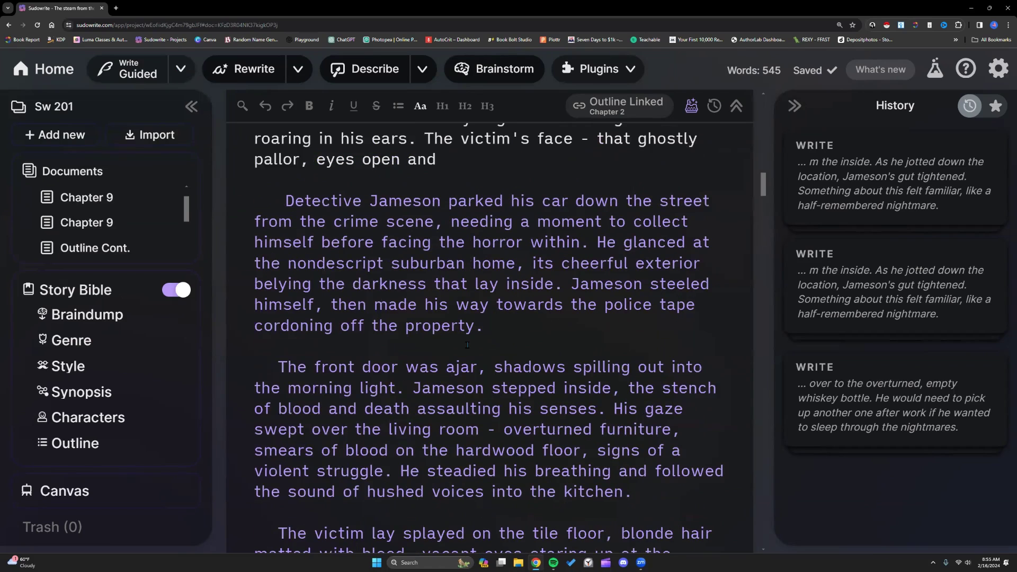
scroll(469, 346, "down", 6)
scroll(466, 345, "up", 3)
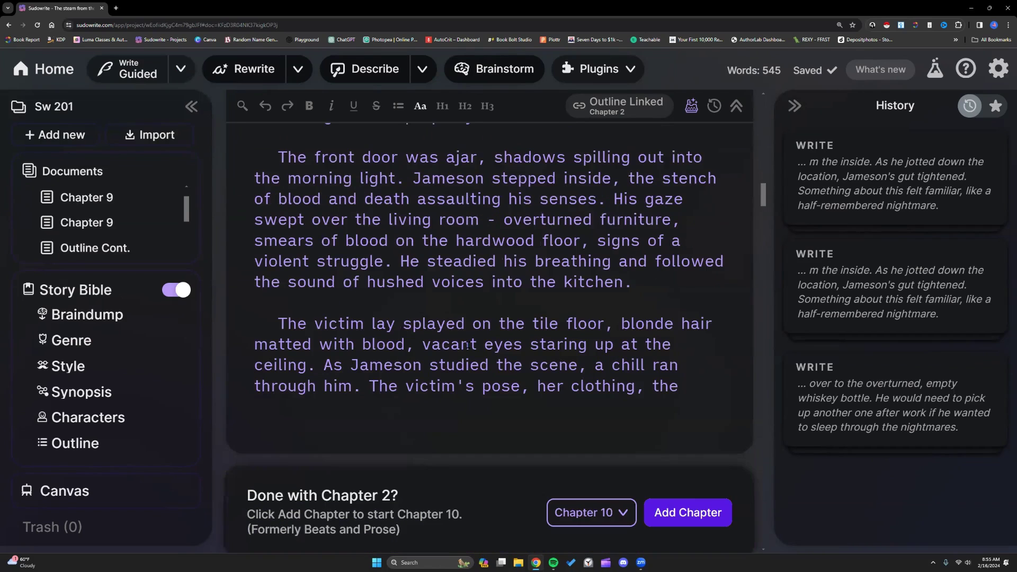
scroll(489, 336, "up", 1)
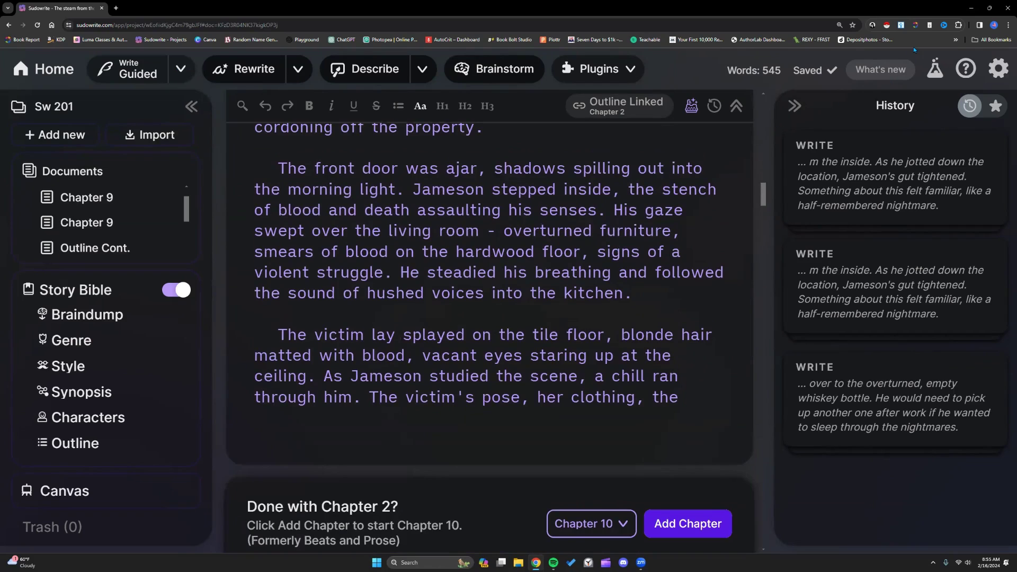